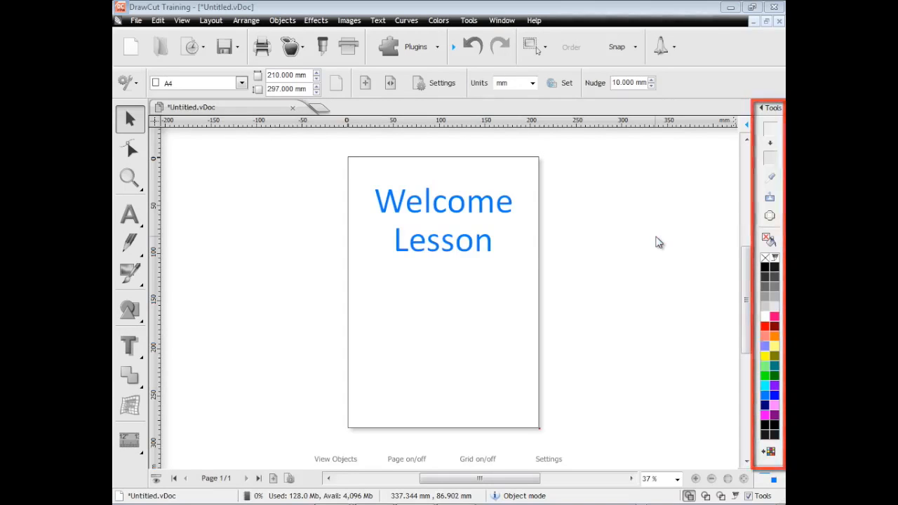
left_click(481, 203)
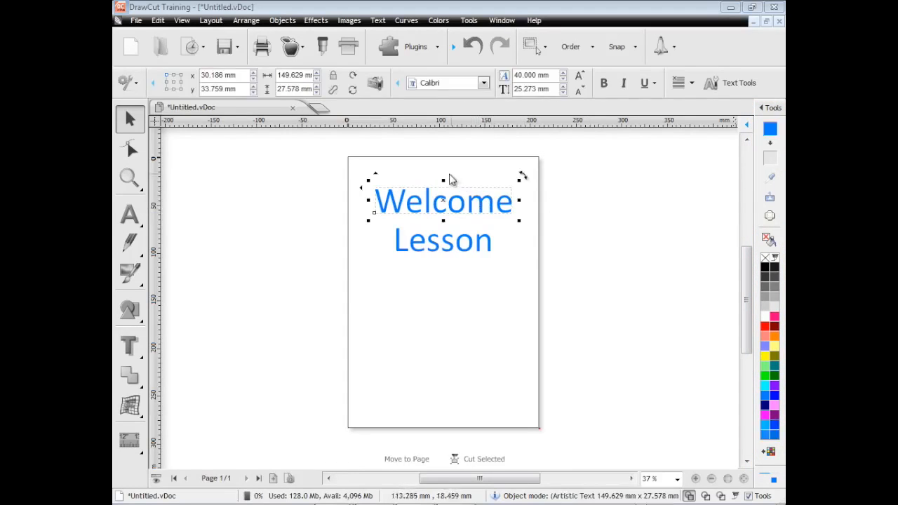
left_click(135, 20)
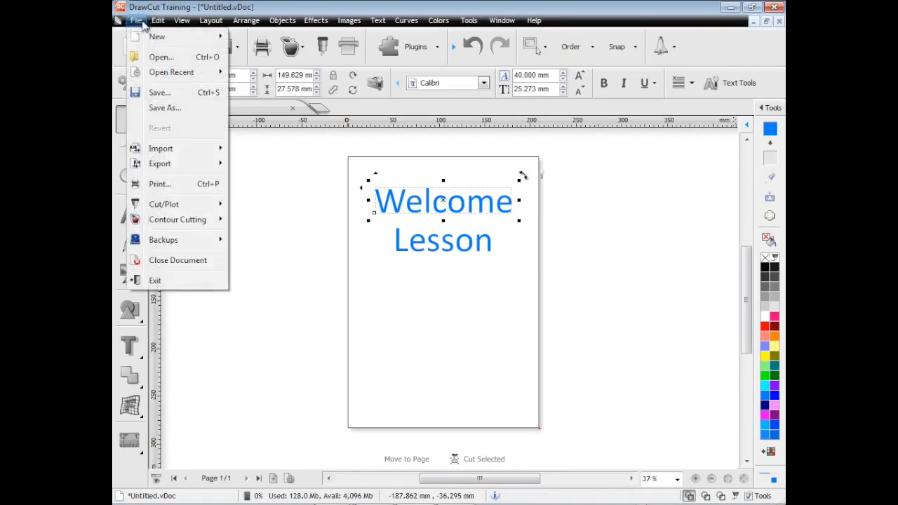
mouse_move(207, 23)
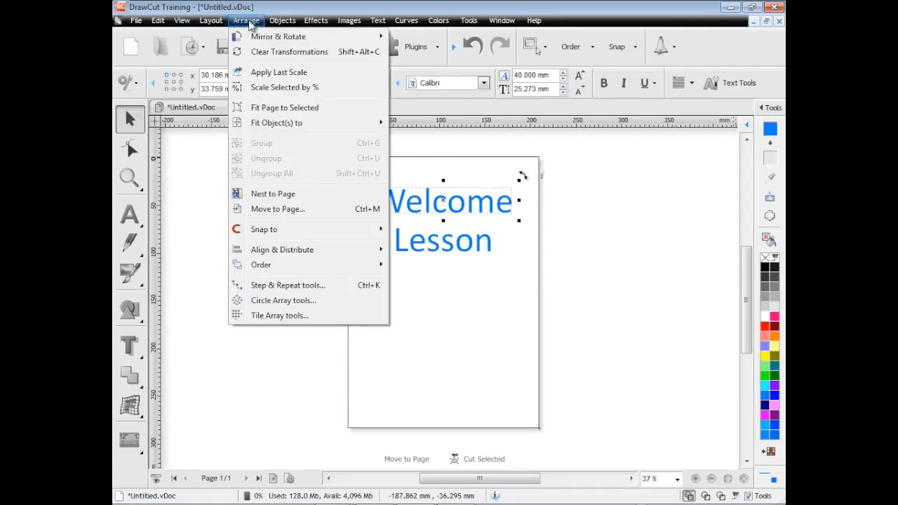
mouse_move(449, 23)
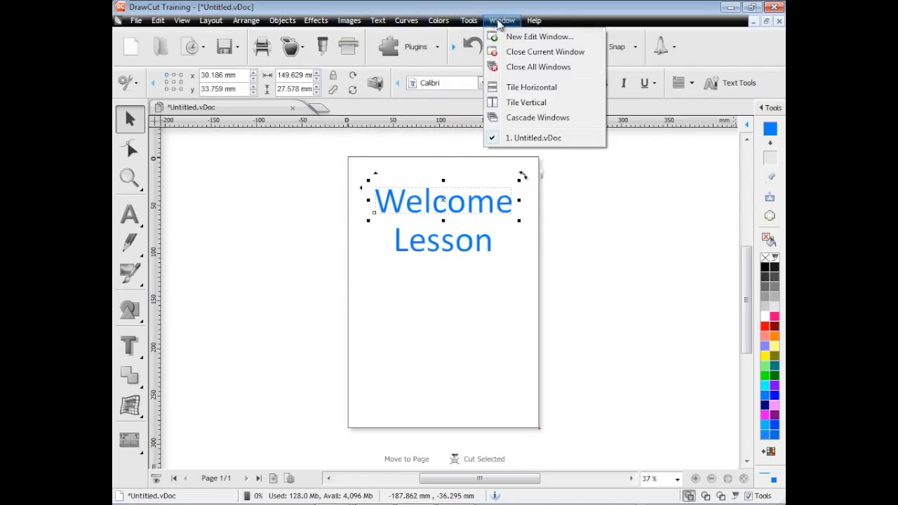
mouse_move(533, 23)
mouse_move(580, 77)
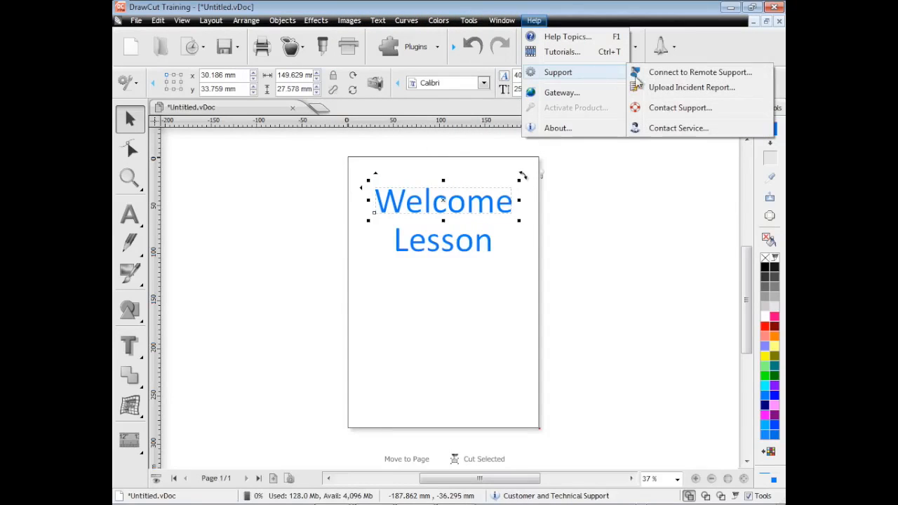
left_click(592, 207)
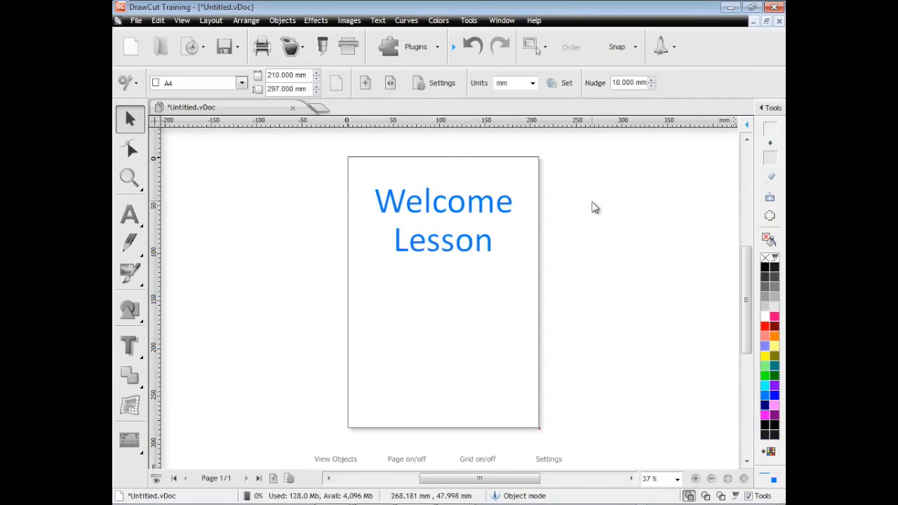
left_click(443, 202)
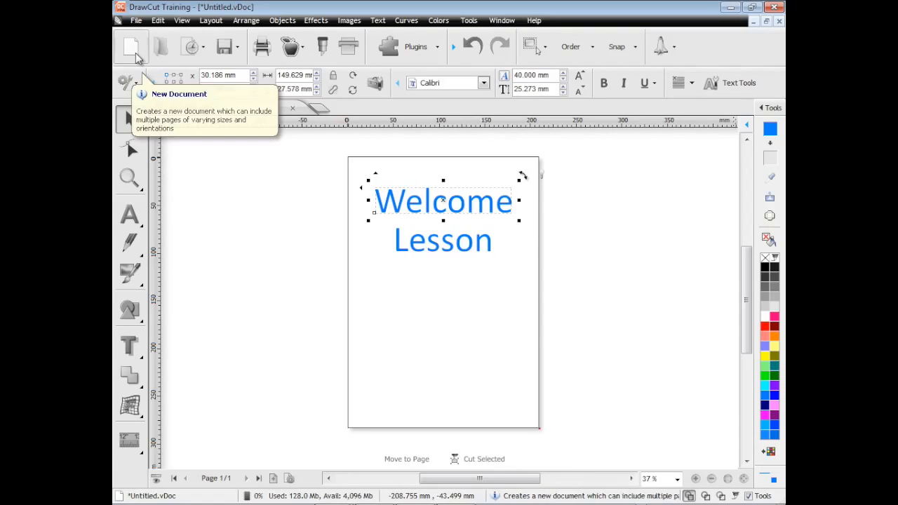
Preview the recently used sample documents and open Shadows Drop.vDoc from them
left_click(194, 57)
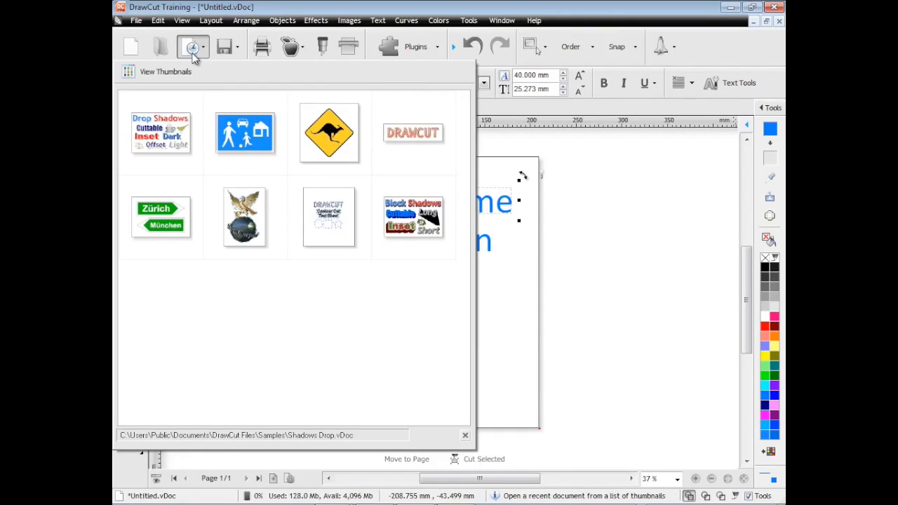
mouse_move(242, 130)
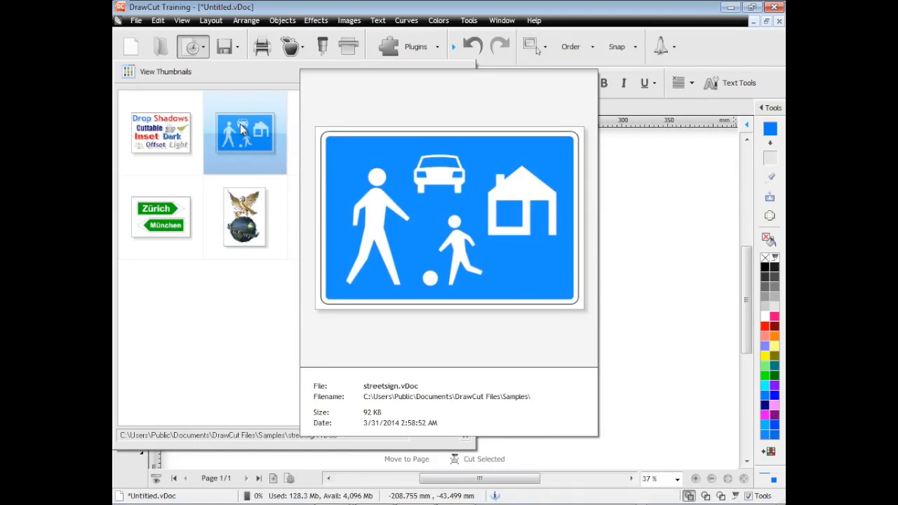
mouse_move(251, 204)
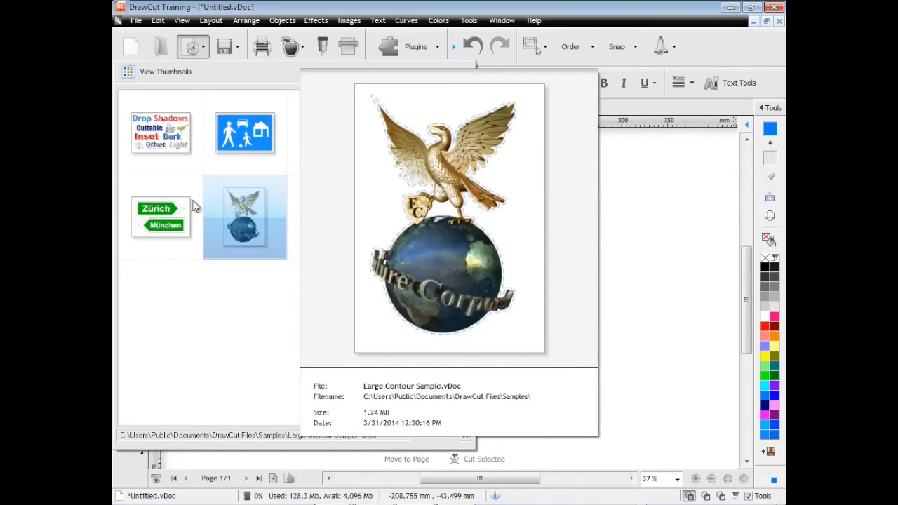
mouse_move(179, 211)
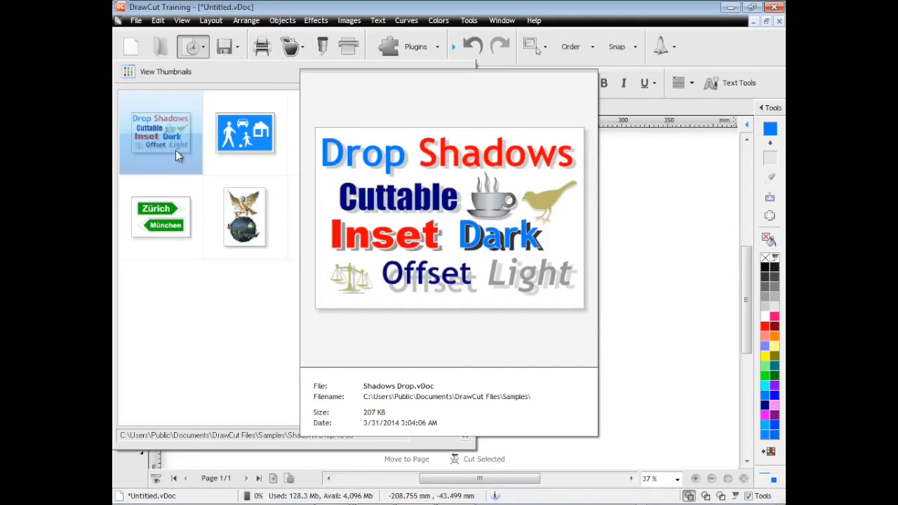
double_click(176, 151)
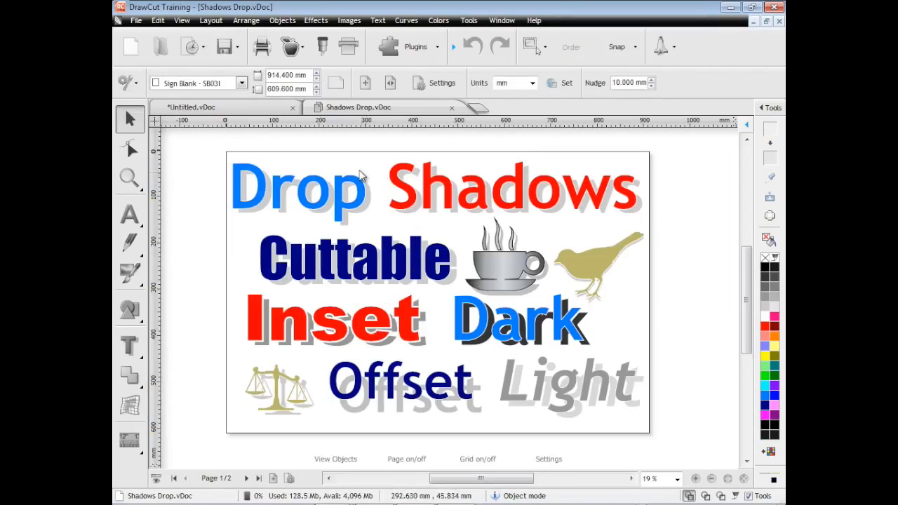
Switch back and forth between the untitled document and Shadows Drop.vDoc, ending on the untitled one
left_click(259, 110)
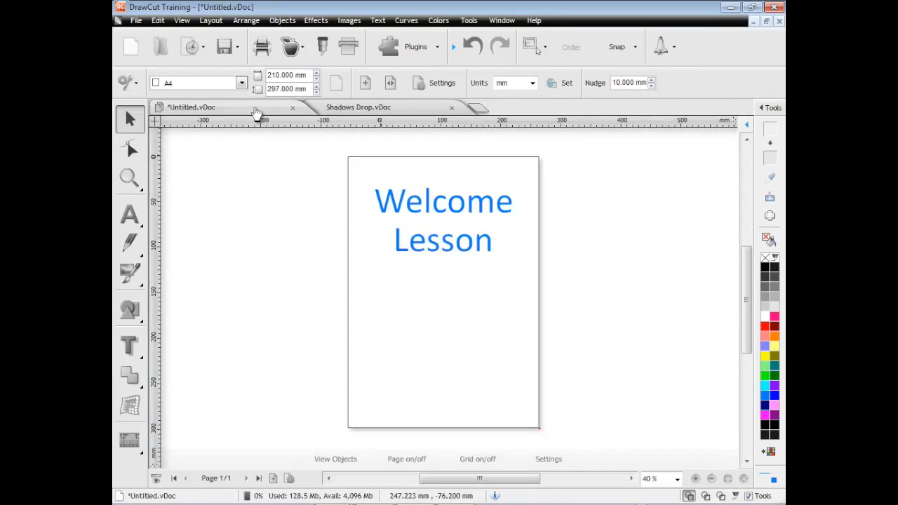
left_click(382, 113)
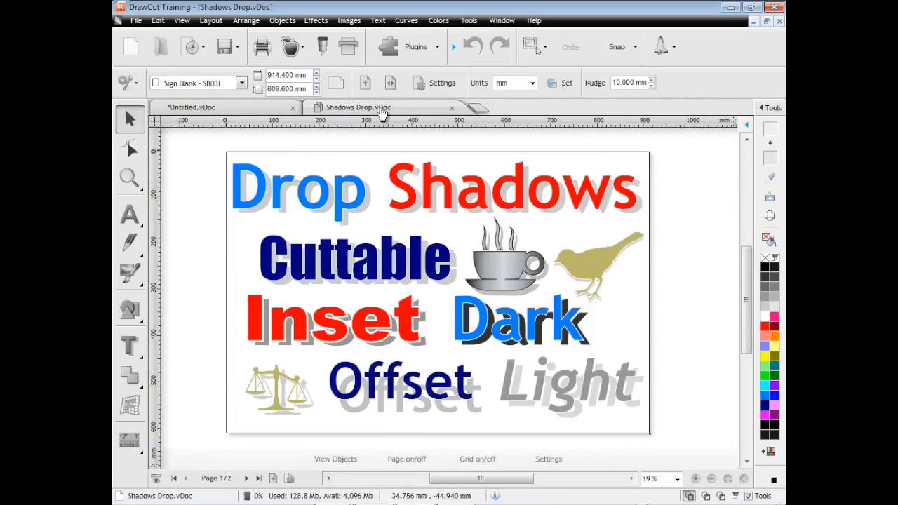
left_click(263, 113)
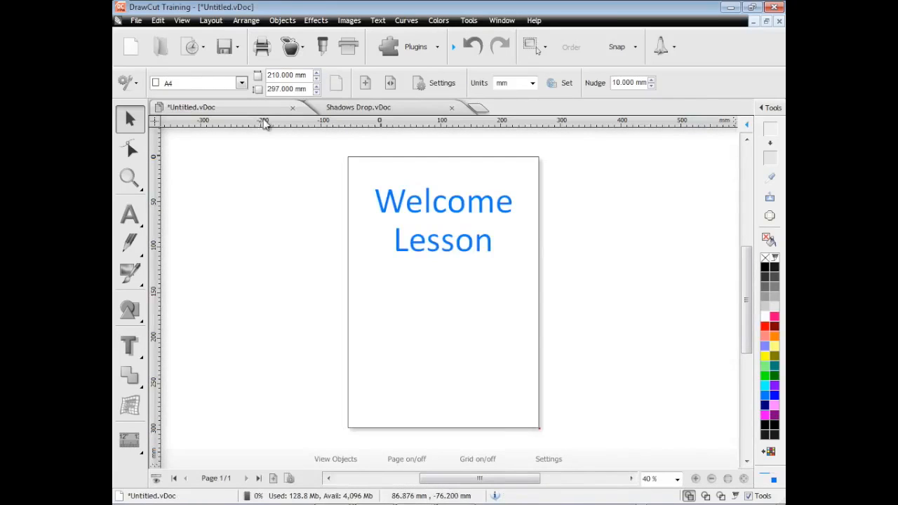
left_click(383, 204)
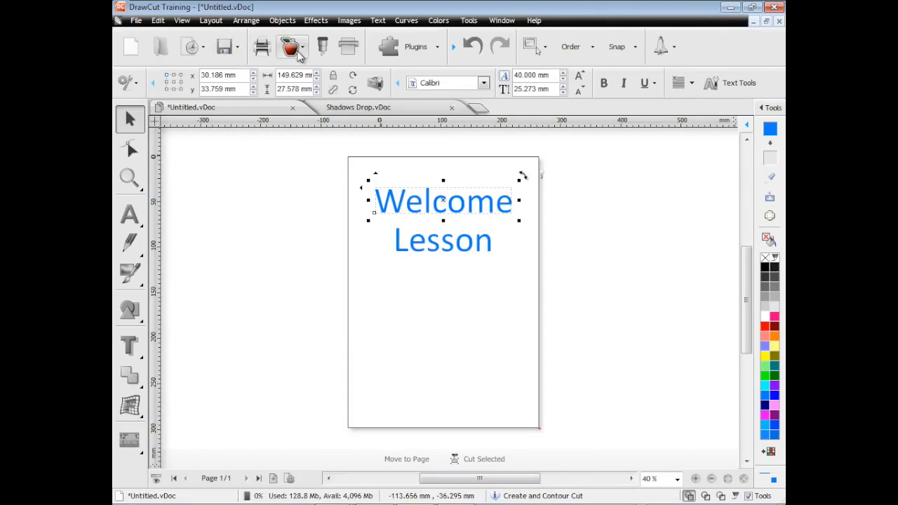
left_click(405, 56)
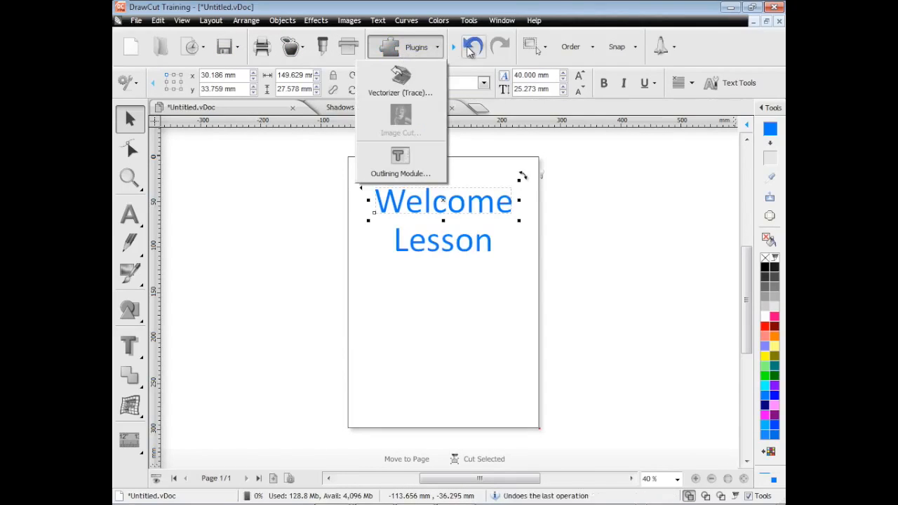
left_click(543, 51)
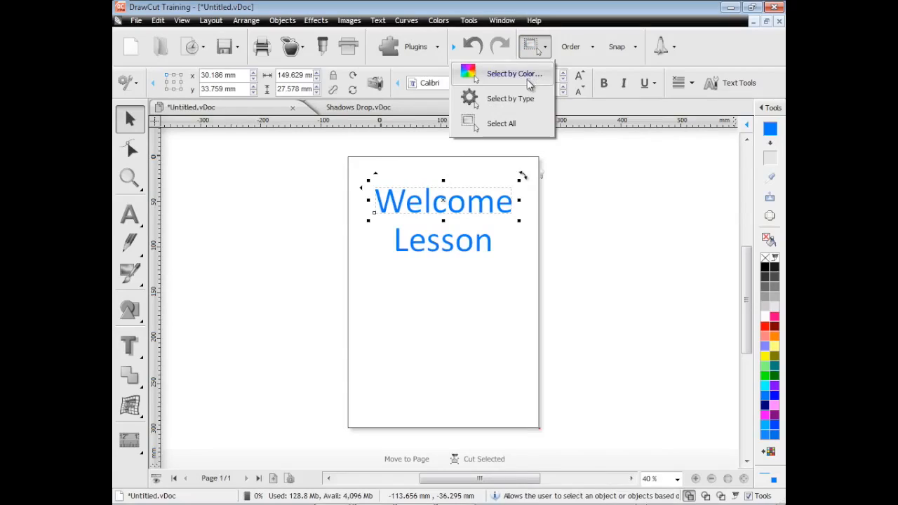
left_click(594, 51)
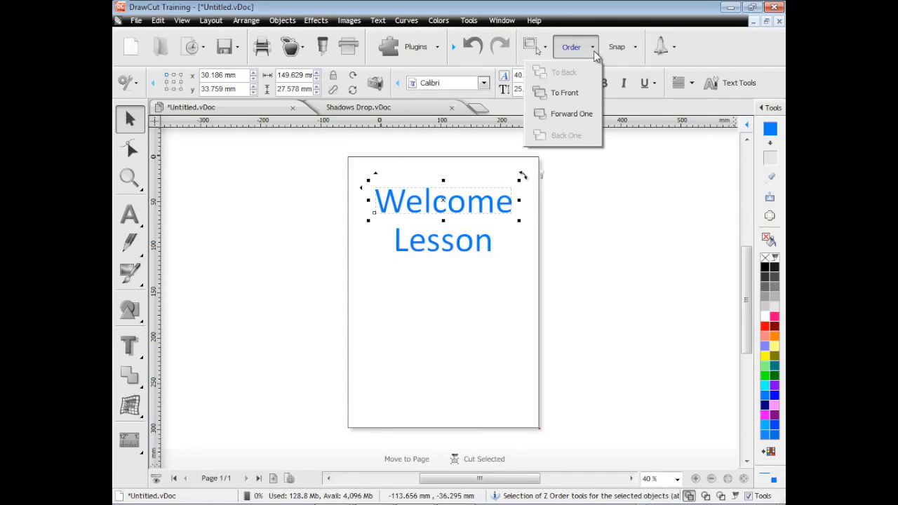
left_click(635, 50)
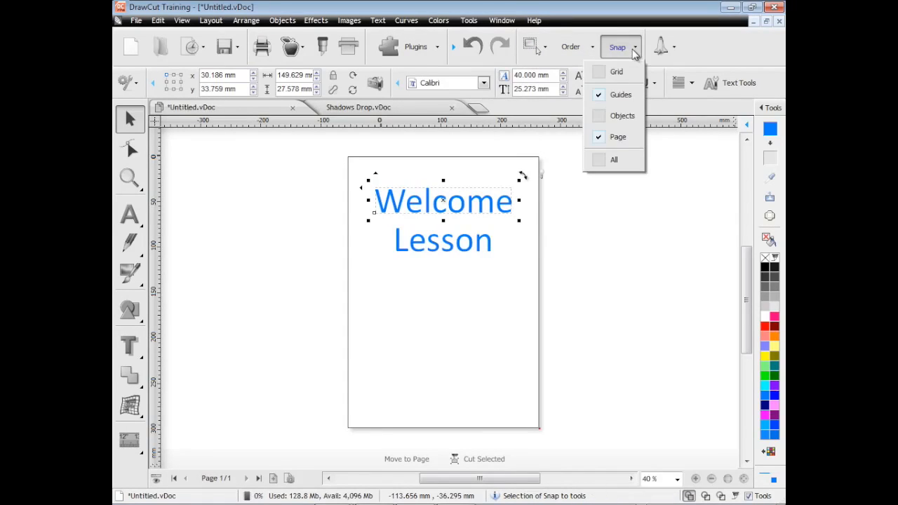
Examine the general editing settings and the default unit choices in the user preferences, and close them without saving
left_click(663, 49)
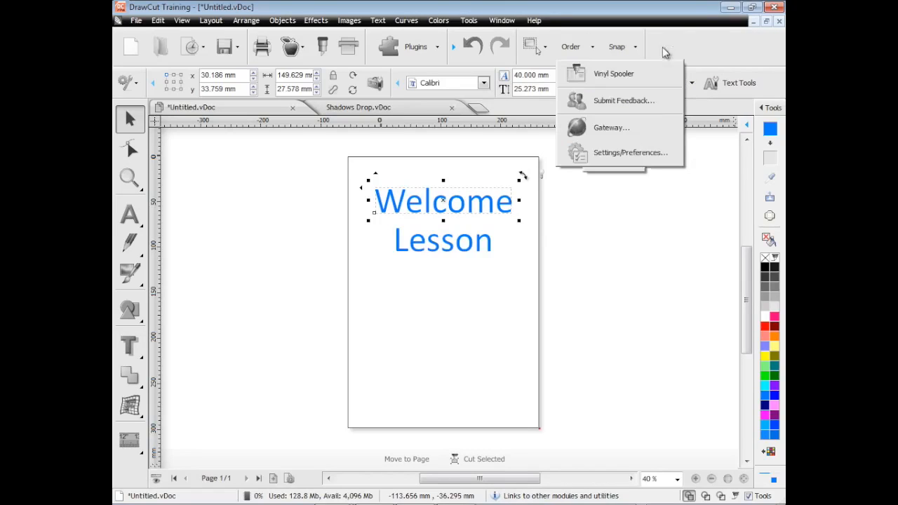
left_click(615, 155)
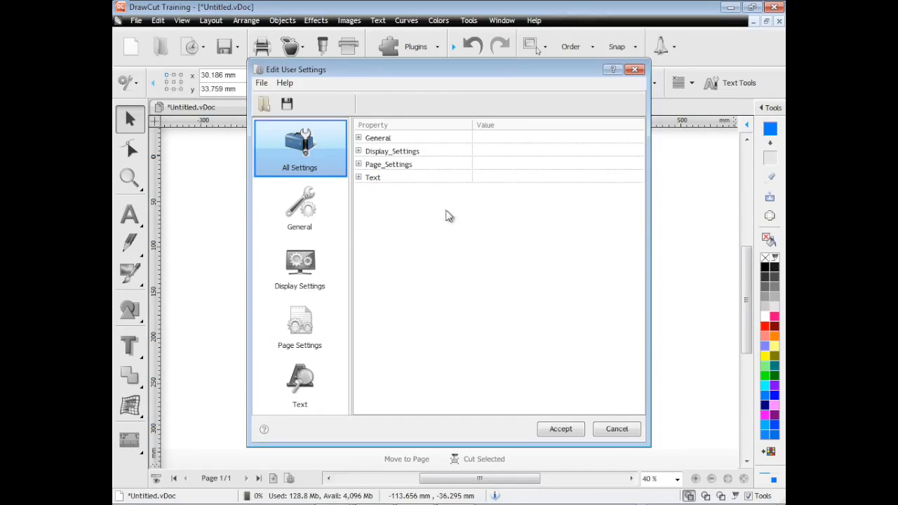
left_click(359, 138)
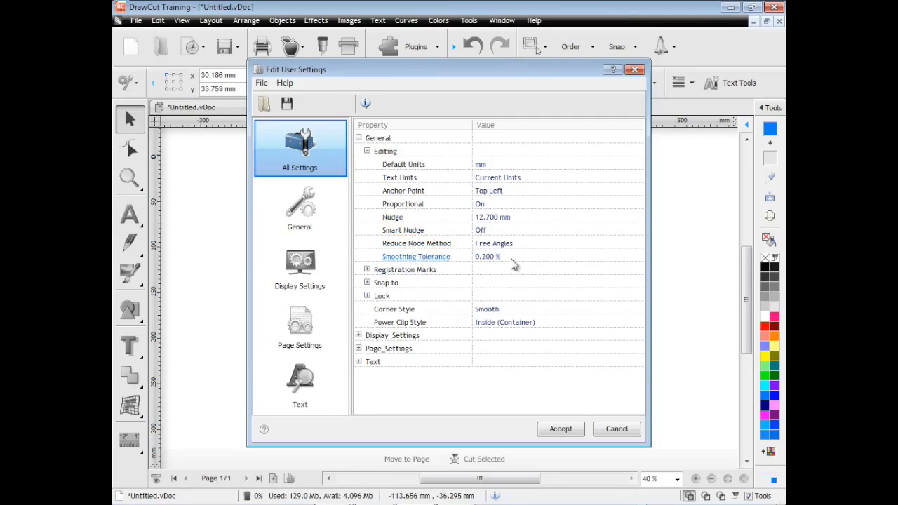
left_click(508, 167)
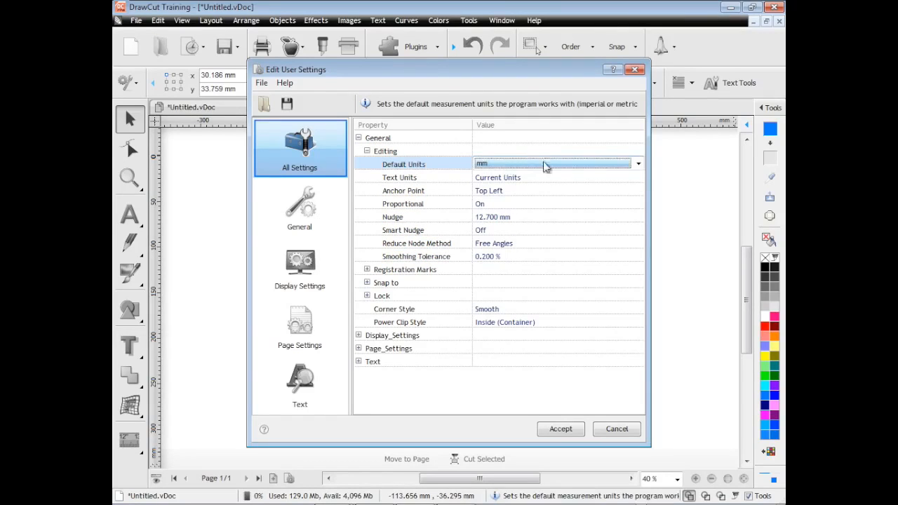
left_click(638, 167)
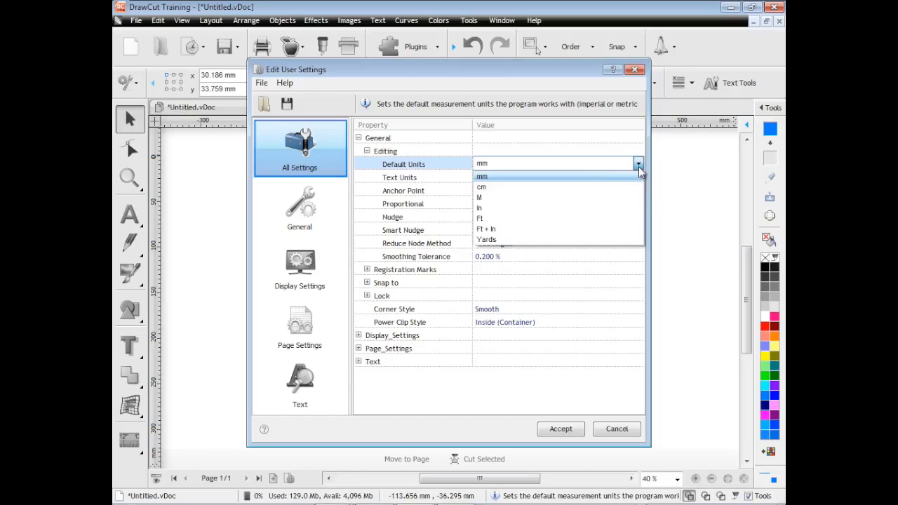
left_click(580, 176)
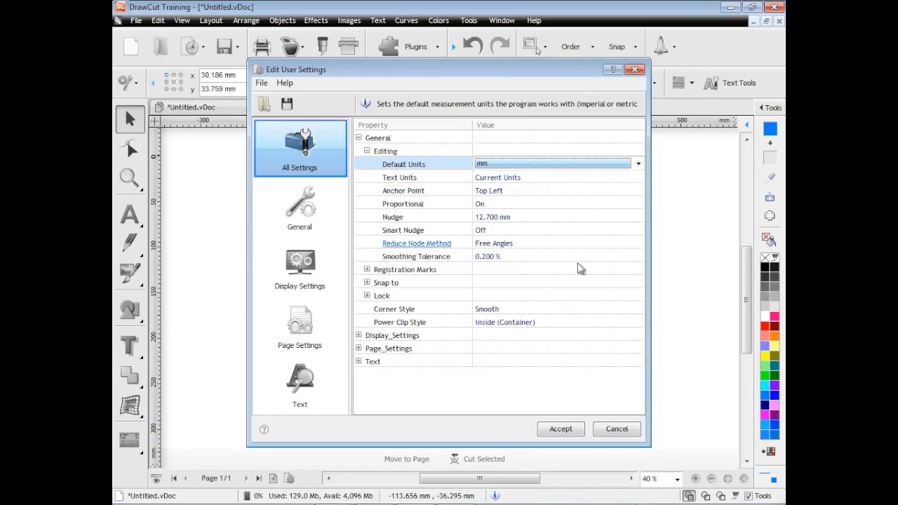
left_click(627, 432)
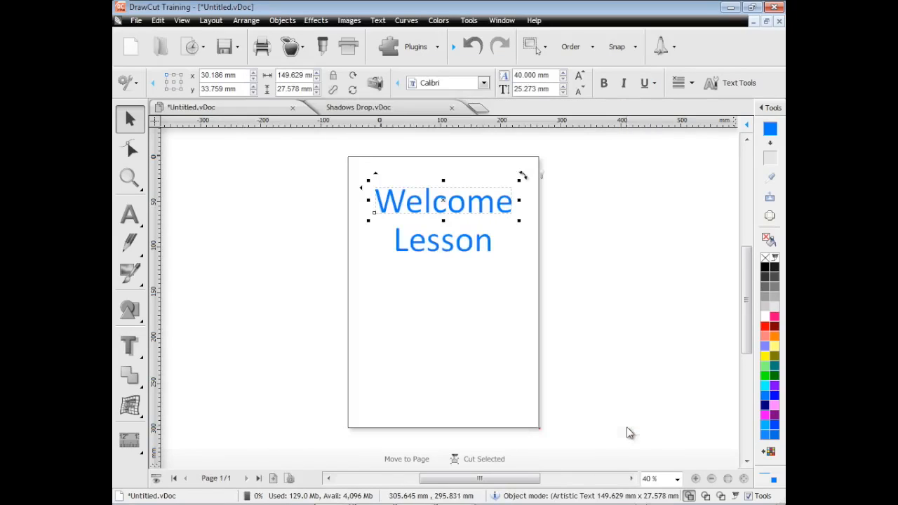
Look through the page size categories and set the page to the metric Sign Blank 03M, 600 x 900 mm
left_click(516, 302)
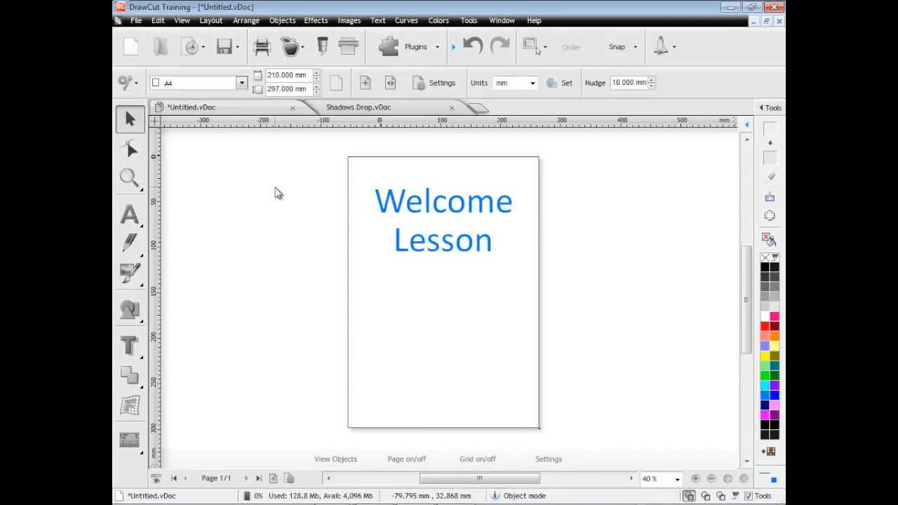
left_click(241, 84)
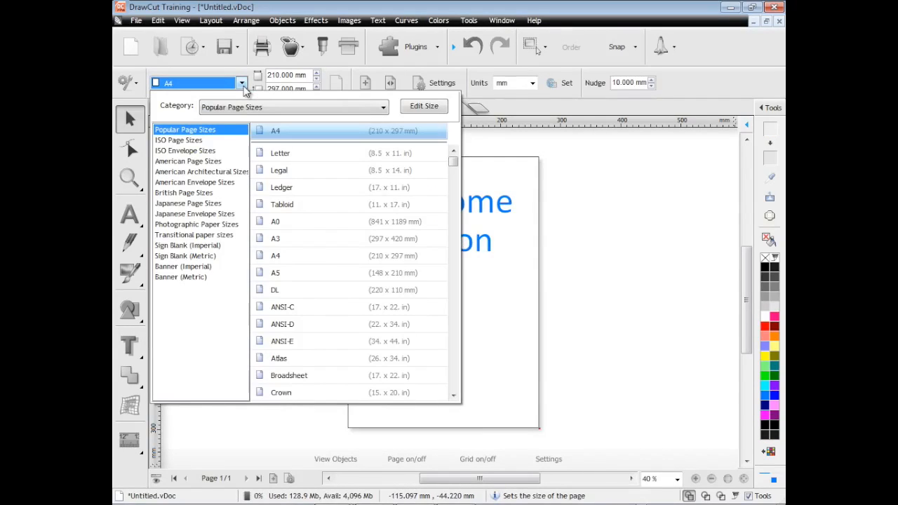
left_click(206, 151)
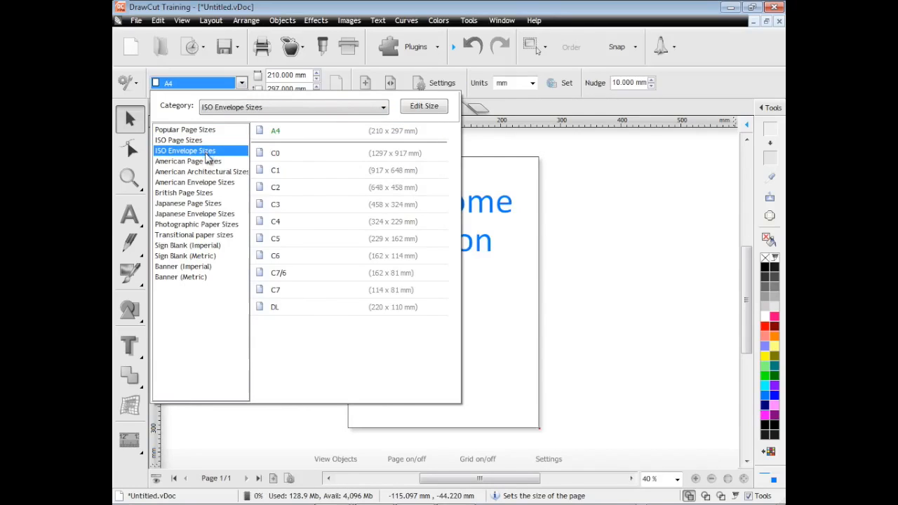
left_click(203, 172)
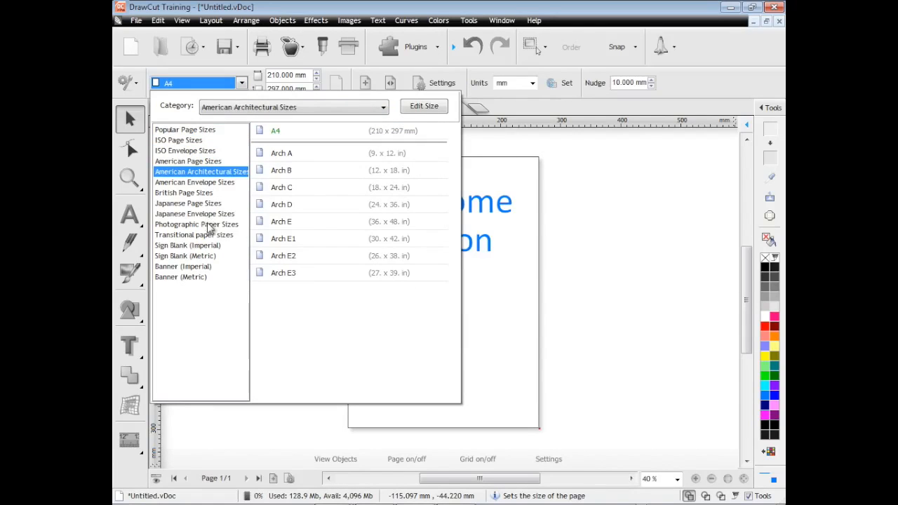
left_click(197, 257)
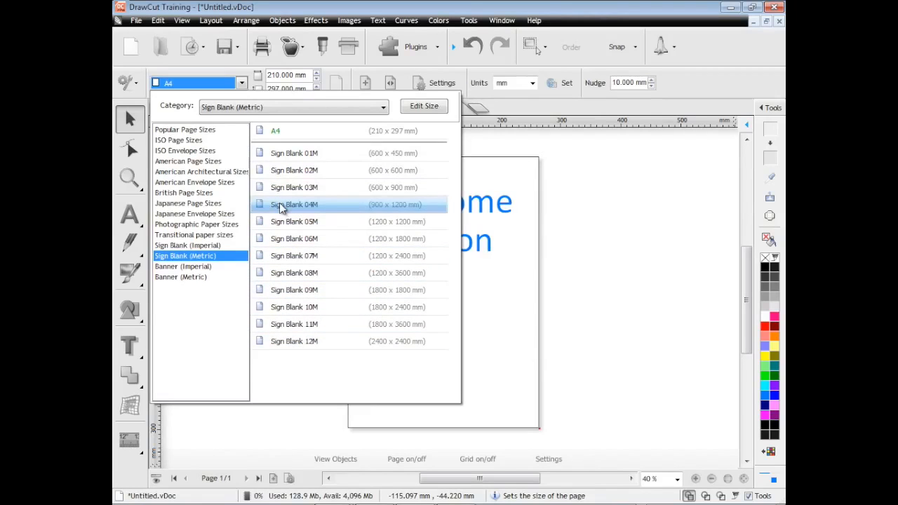
left_click(280, 190)
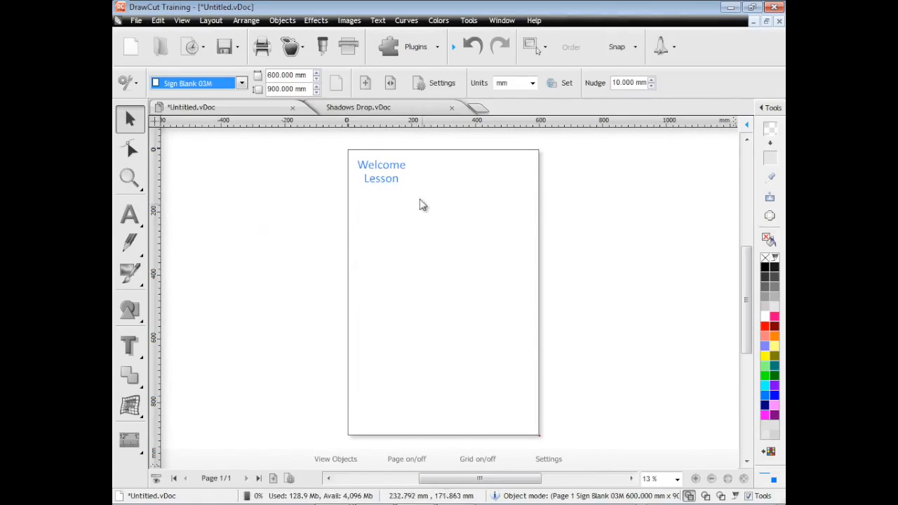
Switch the page to landscape orientation and back to portrait
left_click(336, 84)
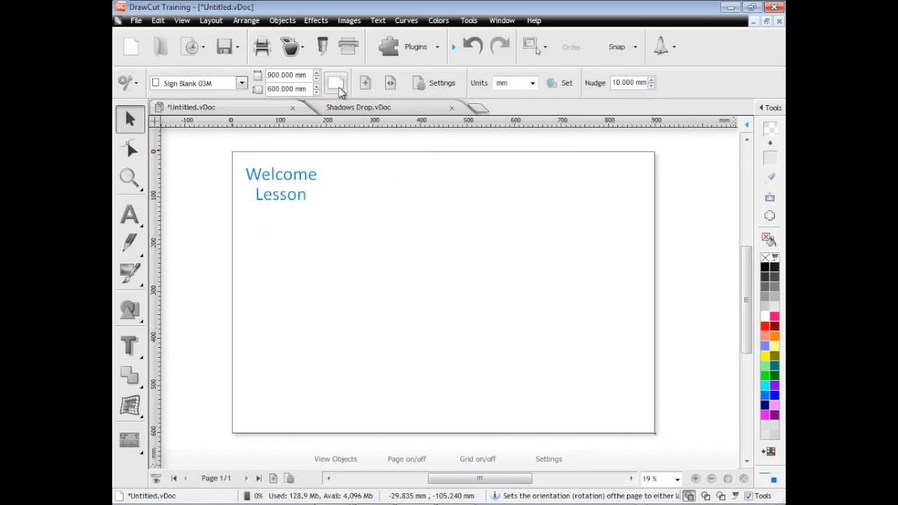
left_click(340, 90)
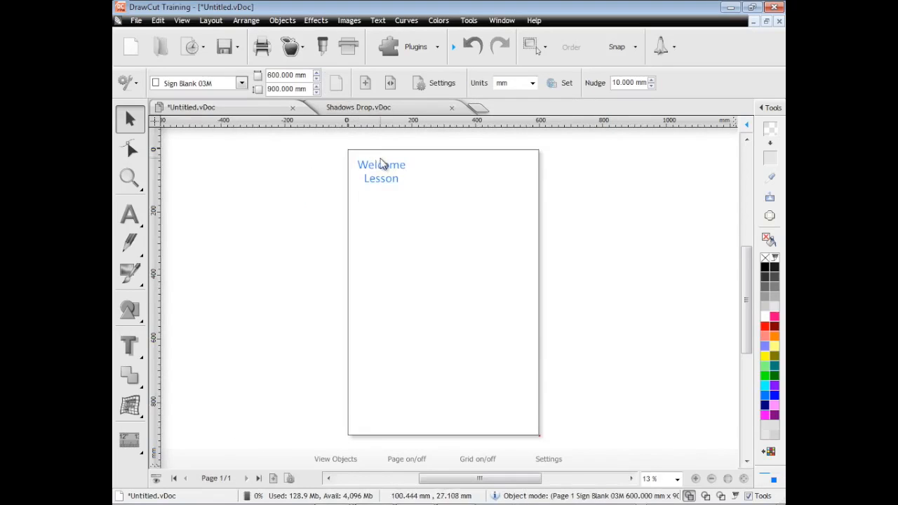
Set the page size to A4 from the popular page sizes
left_click(241, 84)
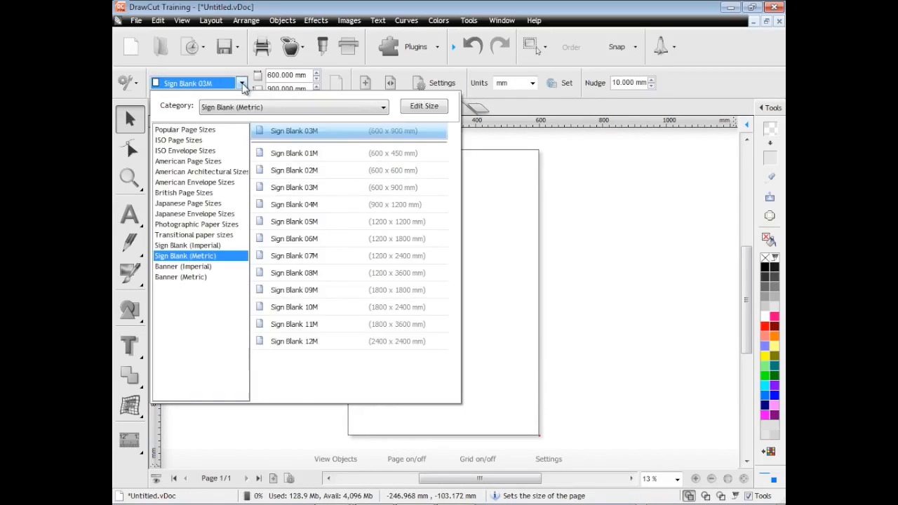
left_click(217, 131)
left_click(275, 256)
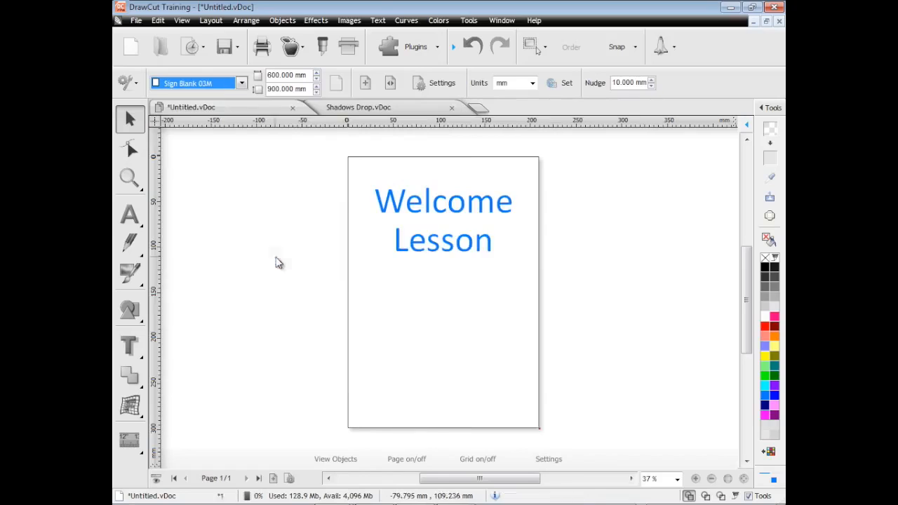
Change the font of the word Welcome to Aharoni and move the word slightly up the page
left_click(453, 209)
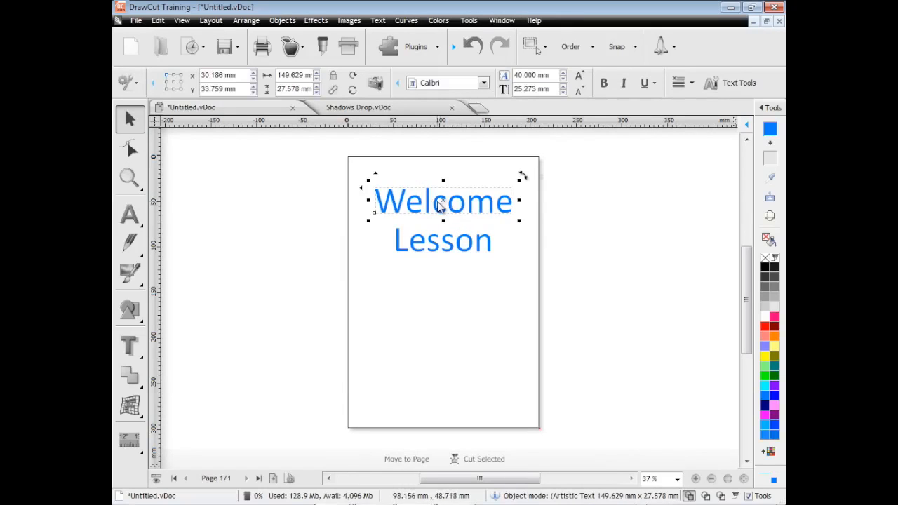
left_click(484, 84)
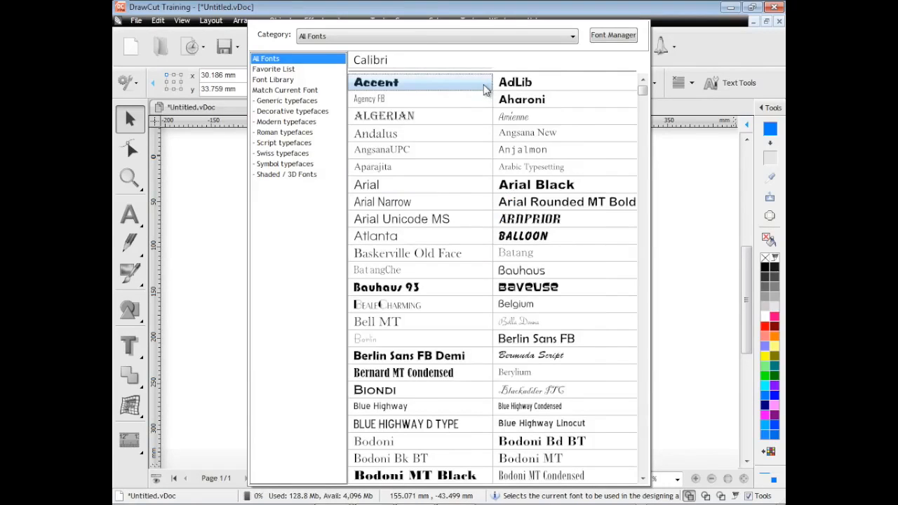
left_click(577, 99)
left_click_drag(463, 199, 442, 191)
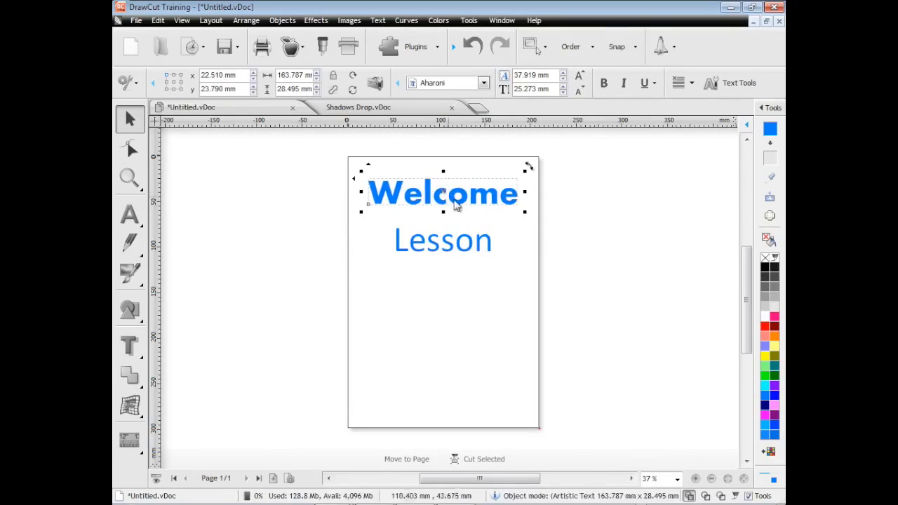
Highlight the word Lesson in text editing mode and change its font to Aharoni
left_click(449, 242)
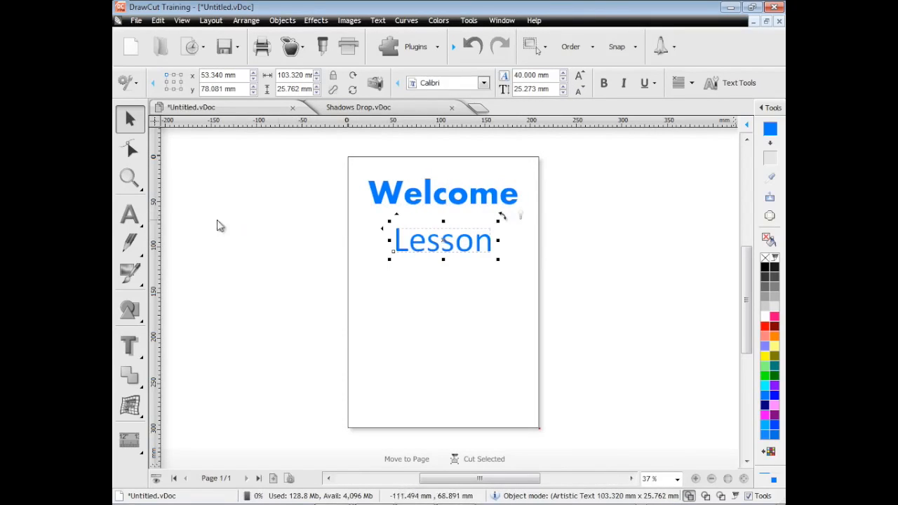
left_click(129, 214)
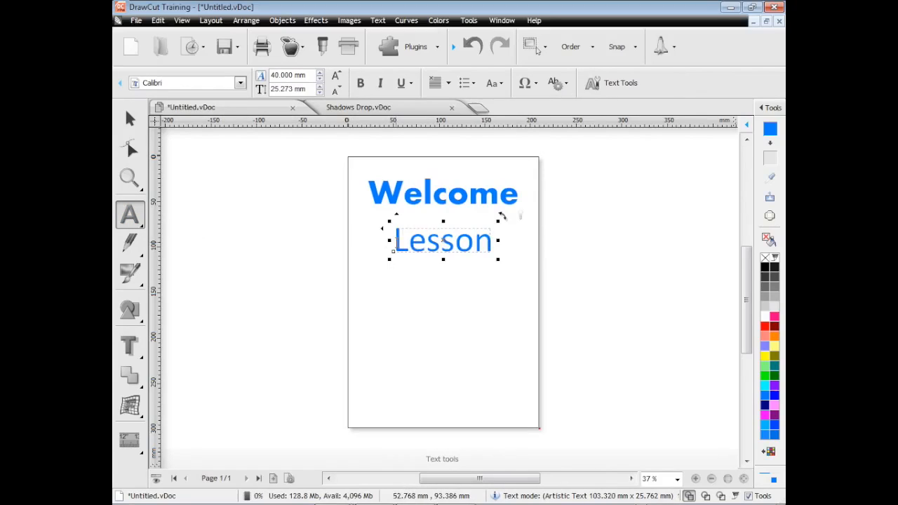
left_click_drag(389, 242, 501, 245)
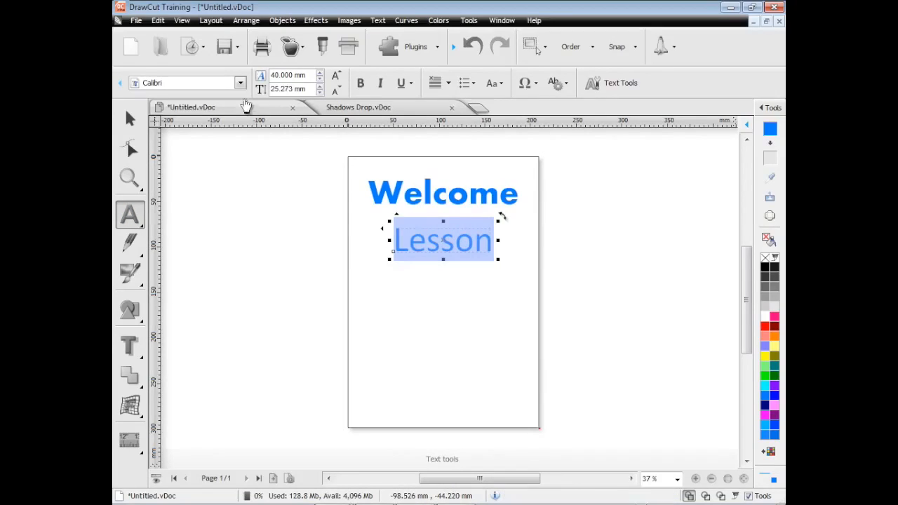
left_click(240, 82)
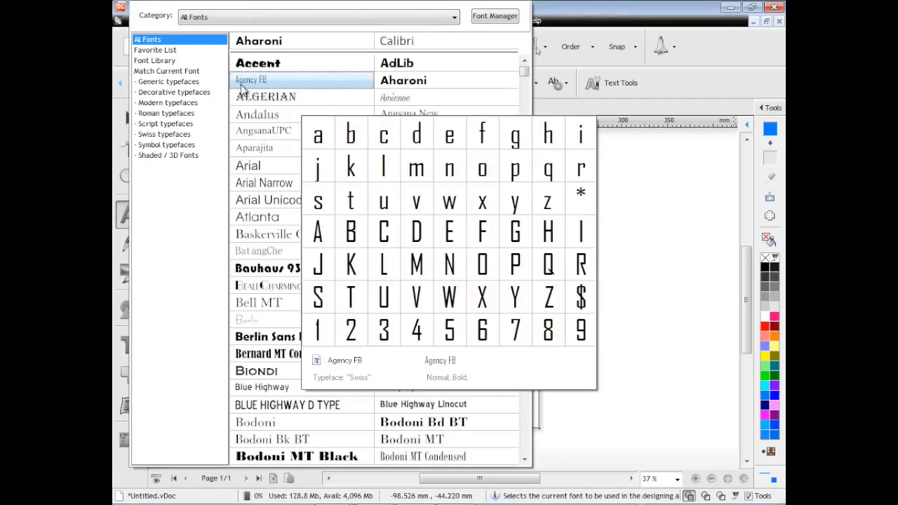
left_click(421, 81)
Increase the size of the highlighted Lesson text four increments and reduce it by four again
left_click(339, 77)
left_click(338, 77)
left_click(338, 77)
left_click(338, 76)
left_click(339, 90)
left_click(340, 91)
left_click(340, 90)
left_click(339, 91)
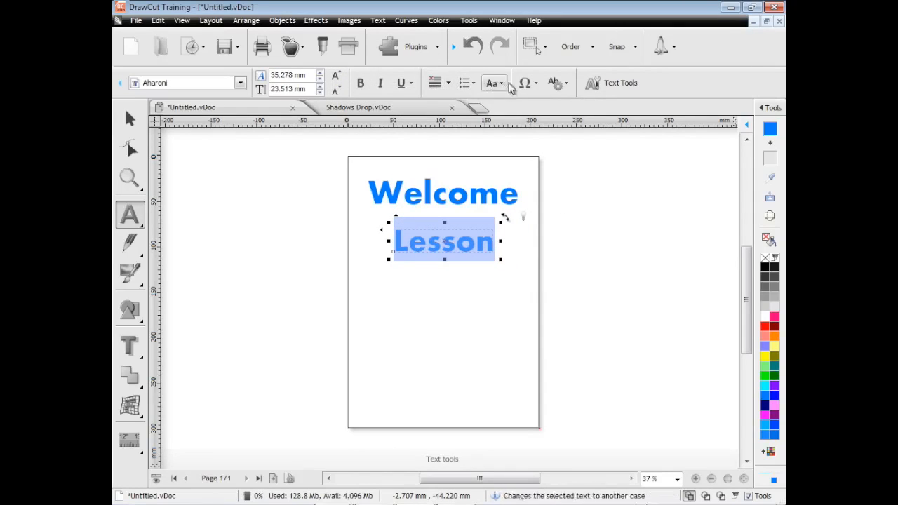
Look through the symbol selection and the text break, convert and spacing options, and leave text editing
left_click(534, 85)
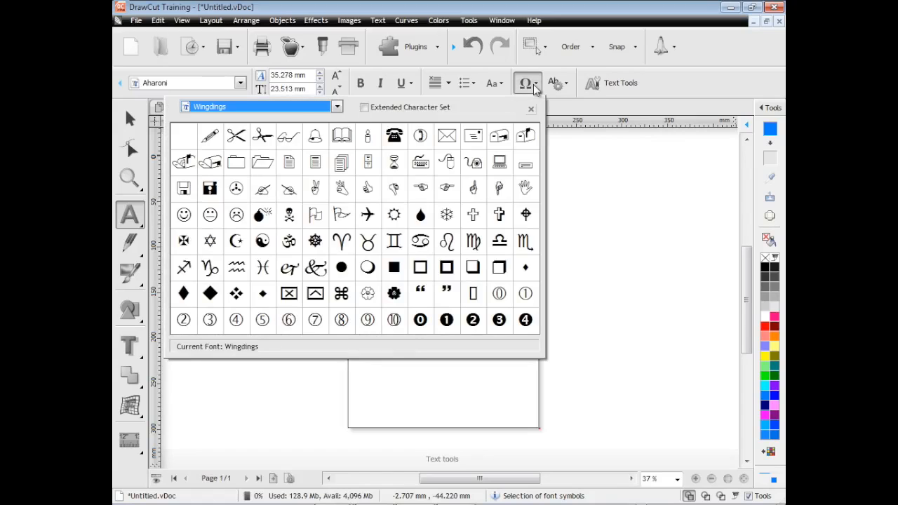
left_click(566, 85)
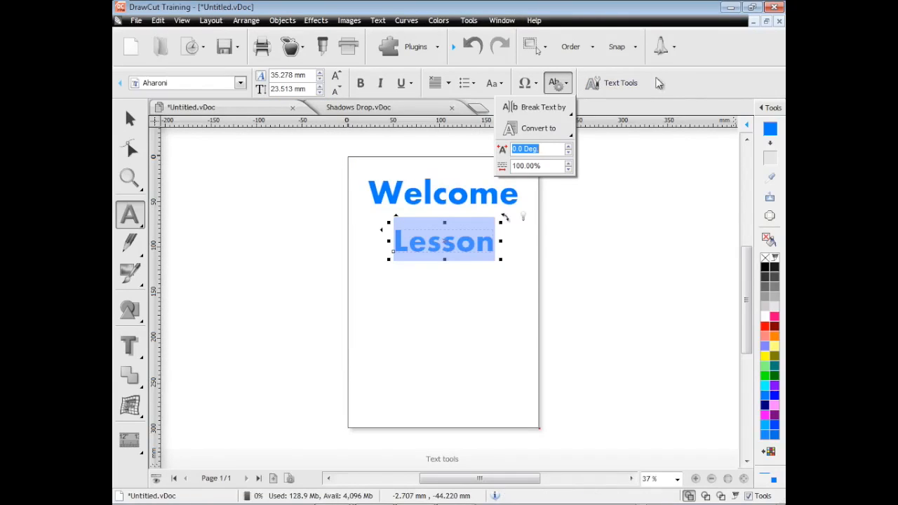
left_click(668, 89)
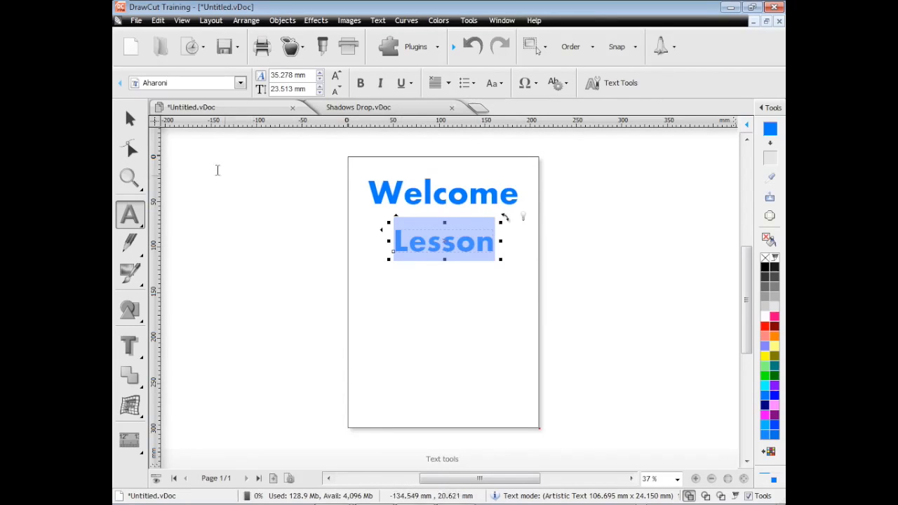
key("Escape")
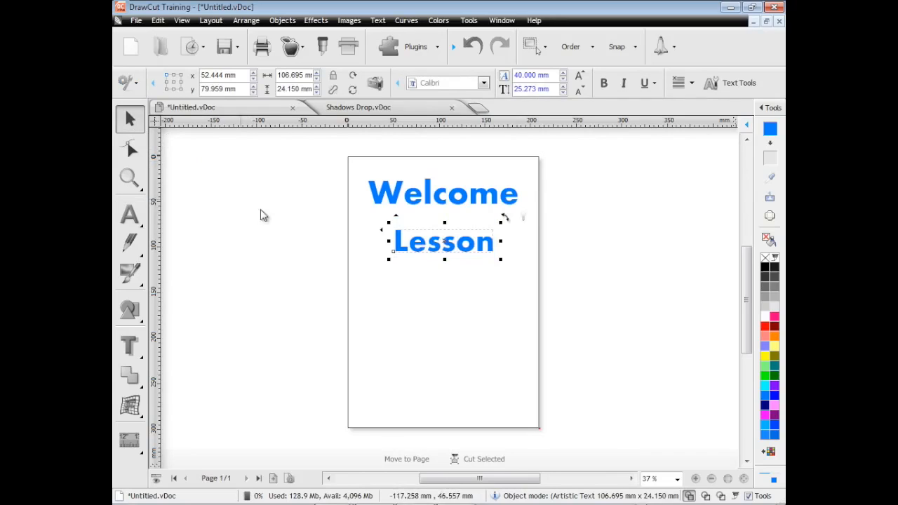
Examine both words close up in the wireframe display modes, and return to full colour with all objects in view
left_click(380, 203)
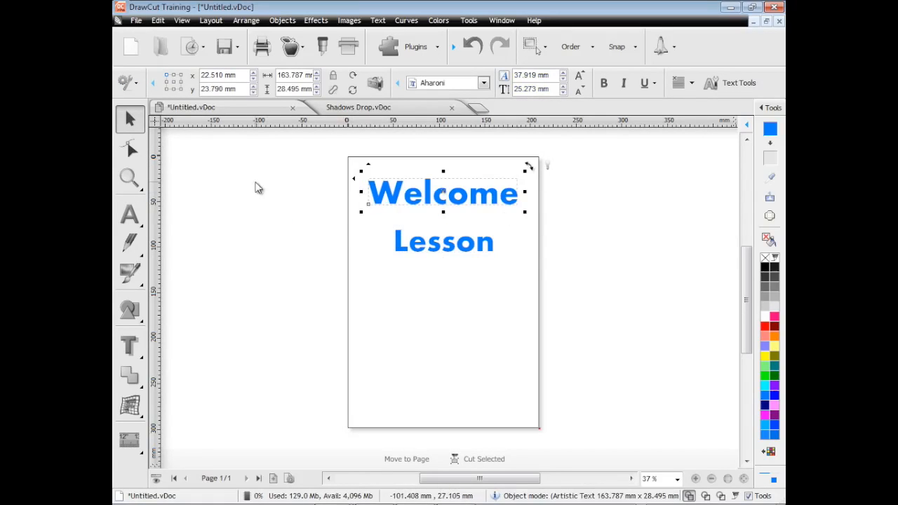
left_click(129, 178)
left_click_drag(326, 149, 553, 291)
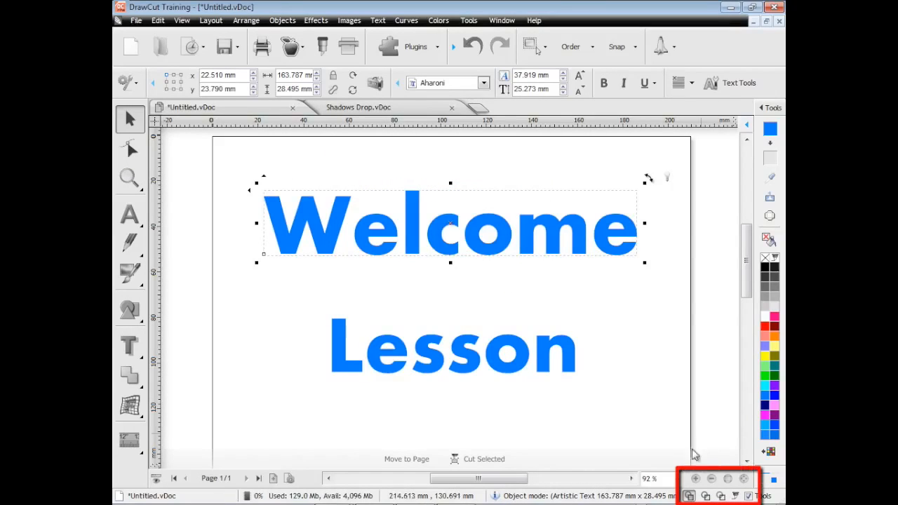
left_click(704, 496)
left_click(720, 496)
left_click(735, 496)
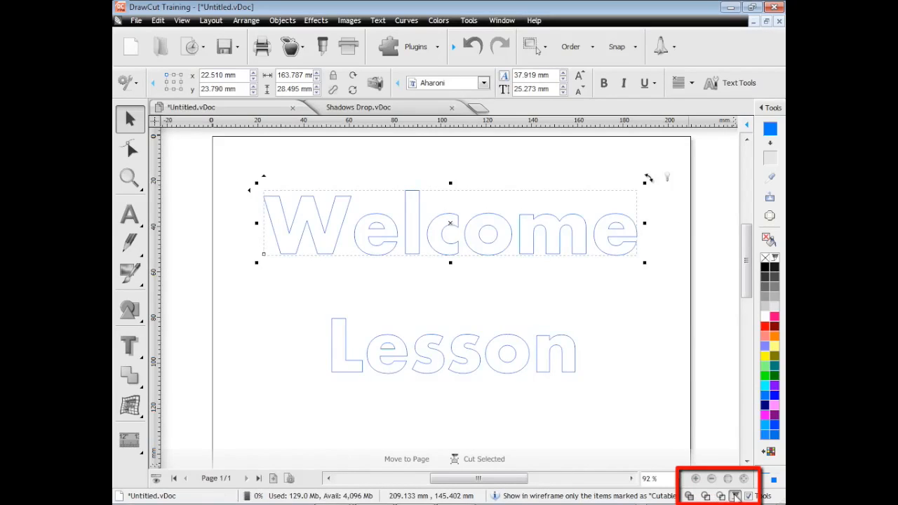
left_click(743, 480)
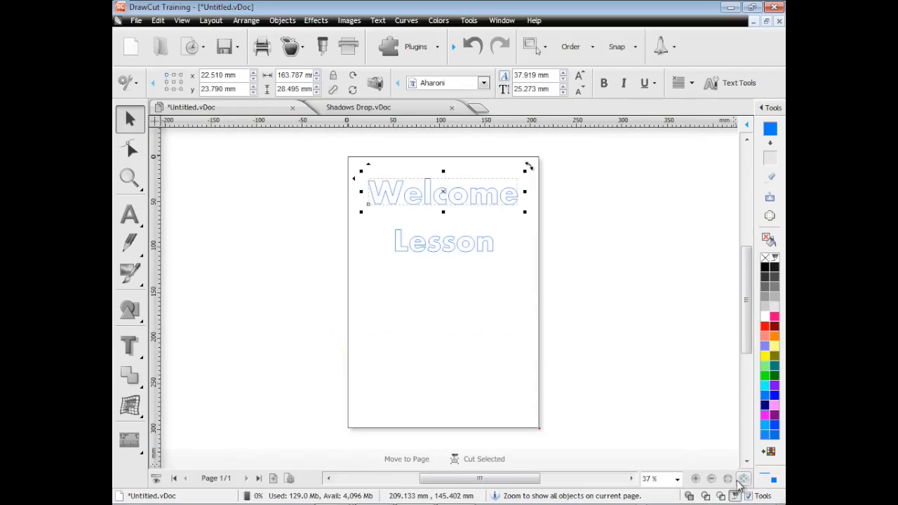
left_click(689, 496)
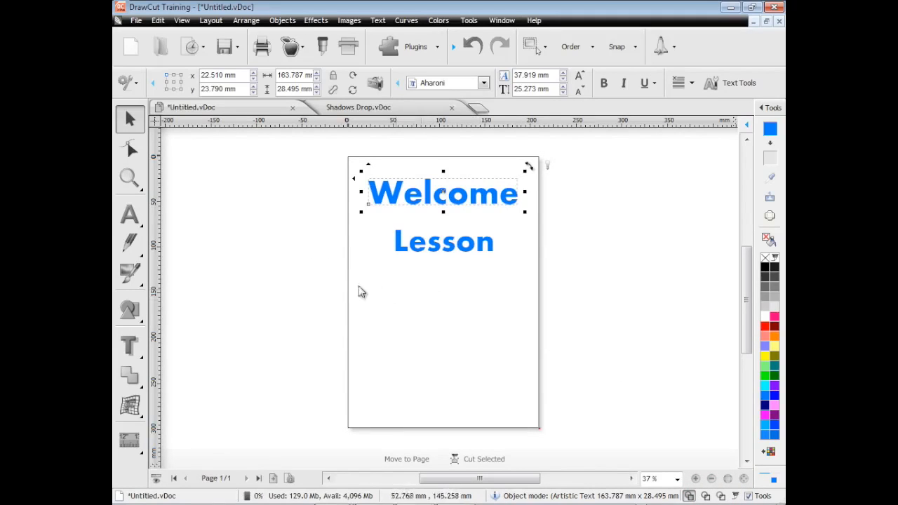
Add the vertical text HOTEL outside the page's left edge and move it slightly up and closer to the page
left_click(136, 221)
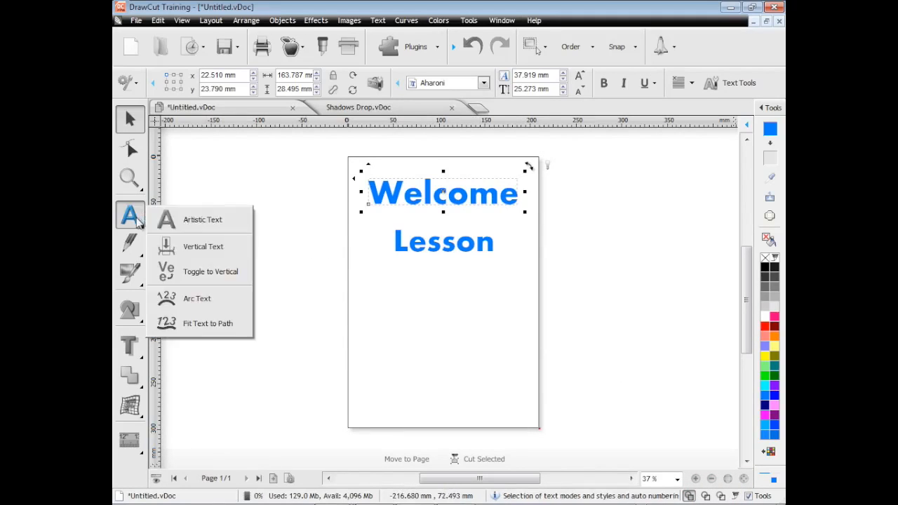
left_click(206, 247)
left_click(296, 179)
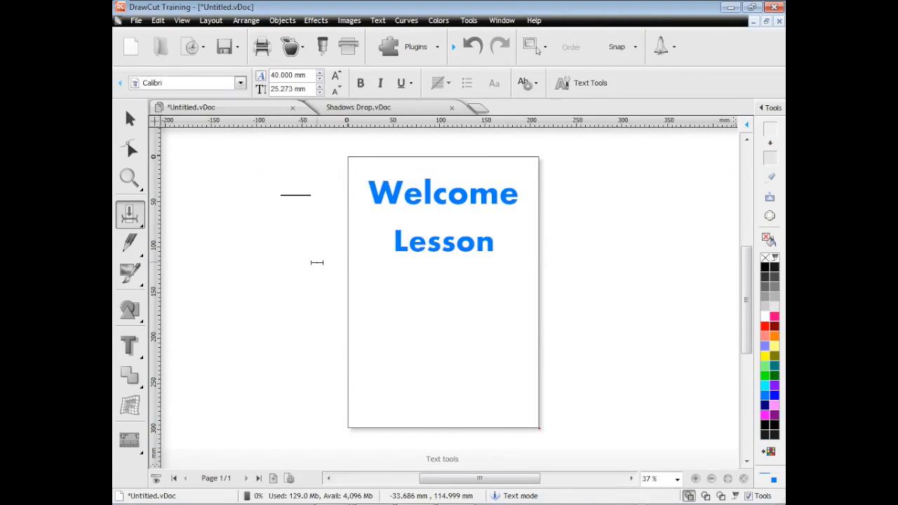
type("HOTEL")
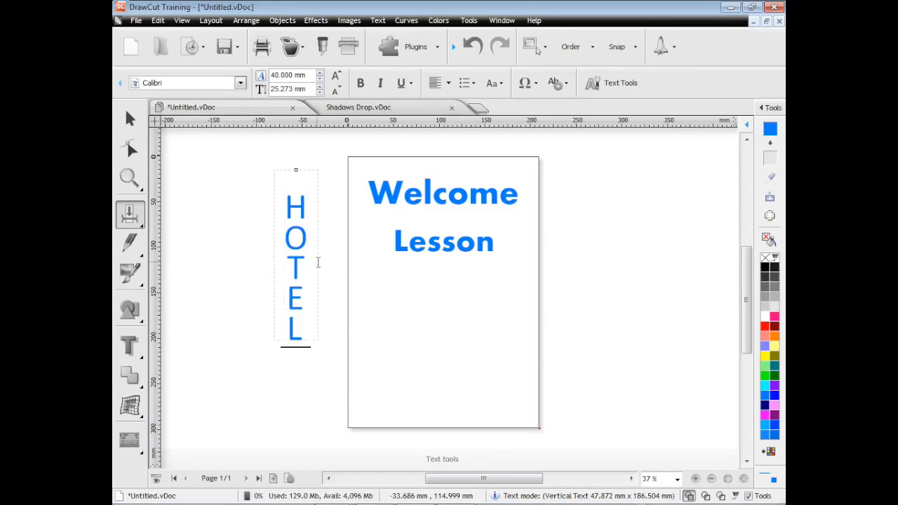
left_click(130, 119)
left_click_drag(297, 253, 315, 233)
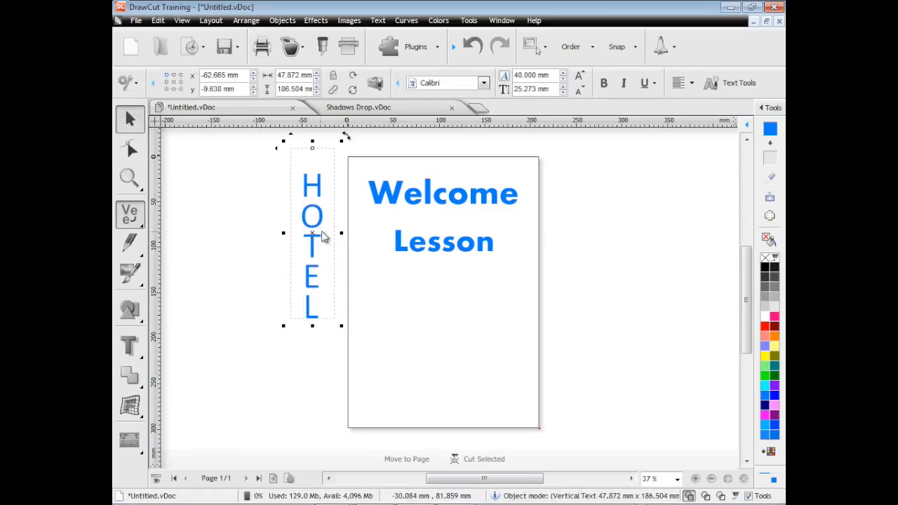
left_click(129, 214)
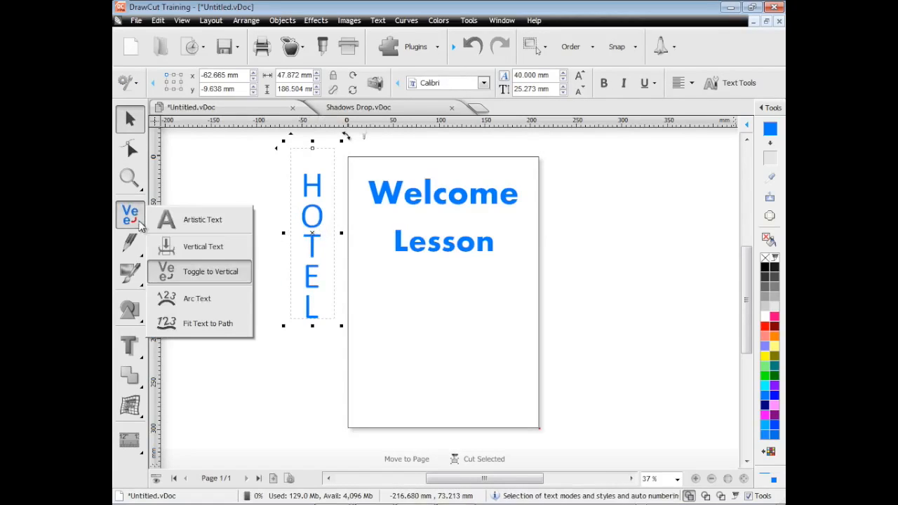
left_click(178, 216)
left_click(394, 290)
left_click(366, 294)
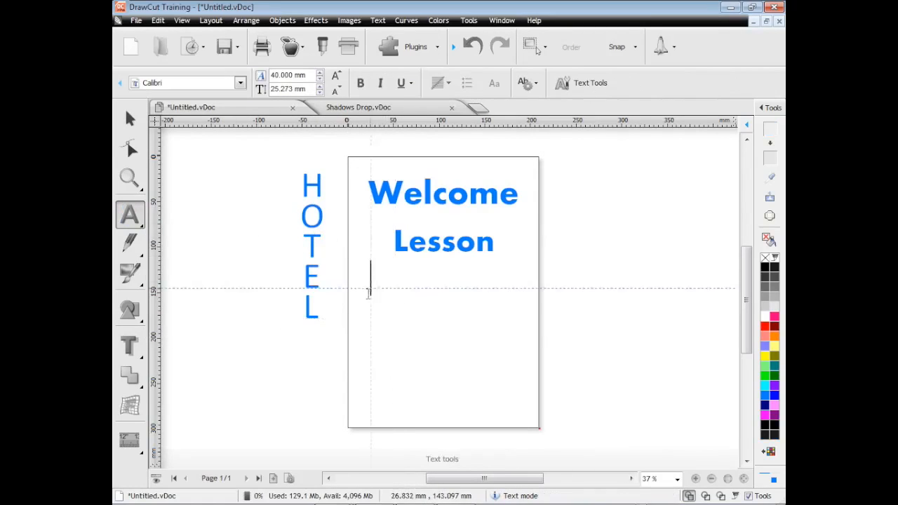
left_click(130, 215)
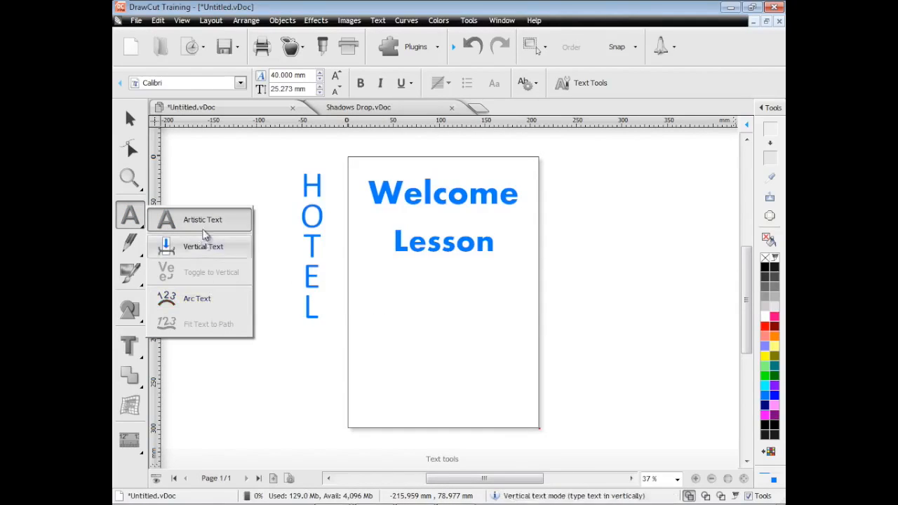
left_click(273, 210)
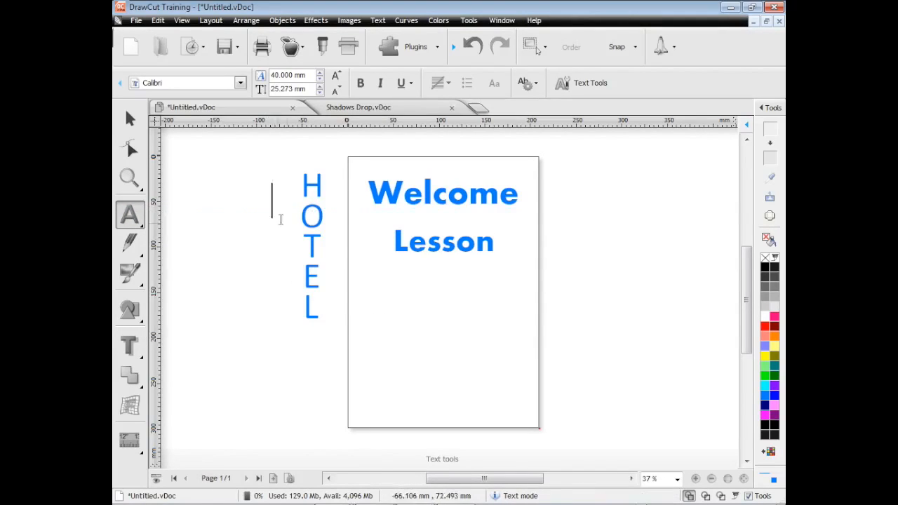
key("Escape")
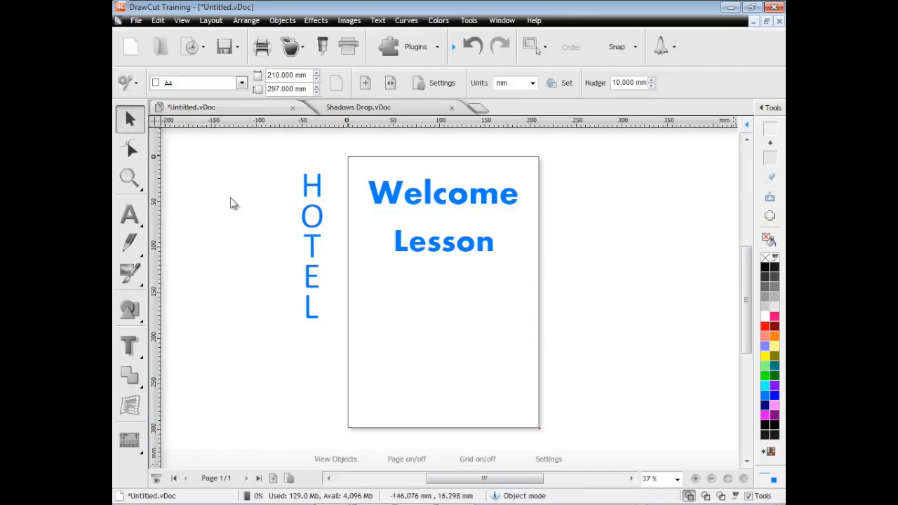
Draw a smooth wavy curve below the word Lesson with the Curve tool, extending past the page's right edge
left_click(143, 256)
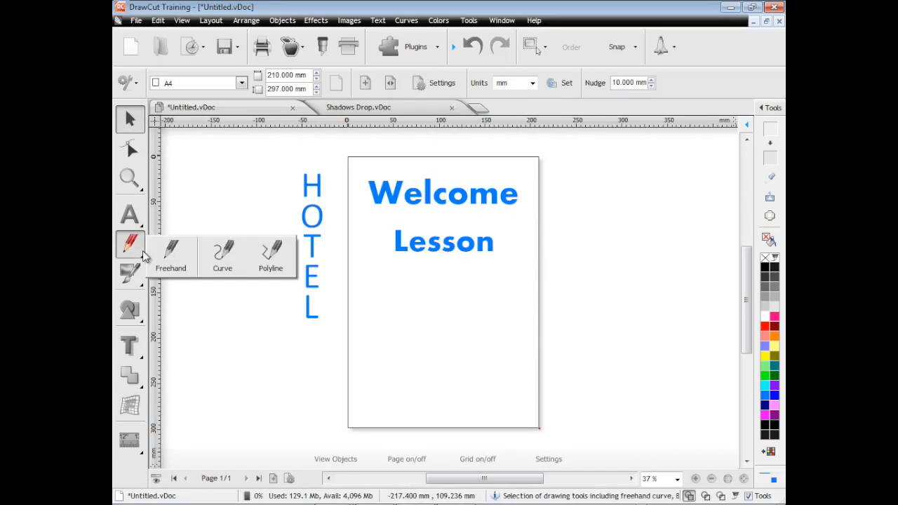
left_click(222, 256)
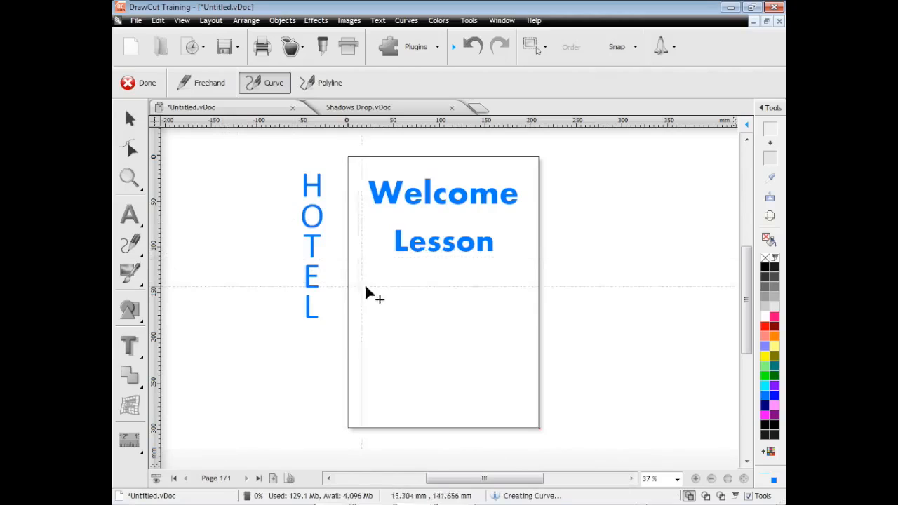
left_click(354, 313)
left_click(416, 275)
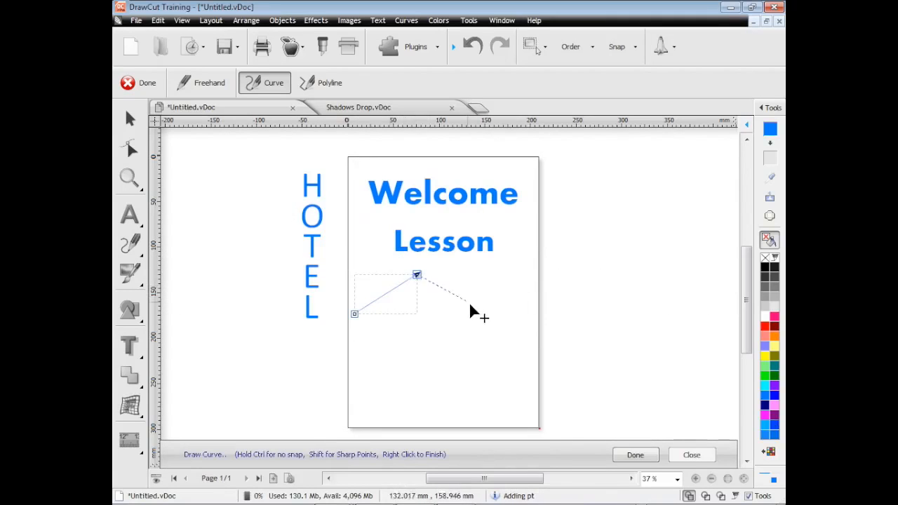
left_click(477, 310)
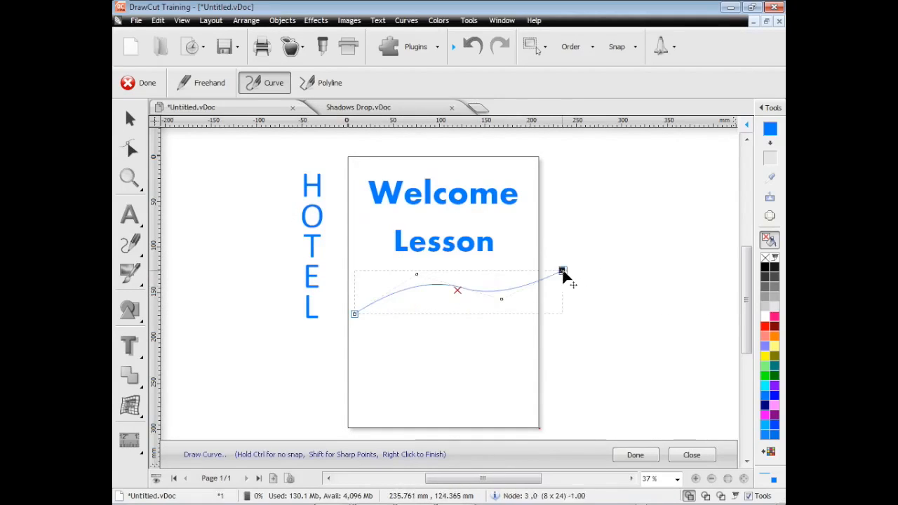
left_click(645, 310)
Reshape the curve's right-hand part by its handle and node, shift the curve left, and finish it
left_click_drag(586, 276, 584, 256)
left_click_drag(533, 269, 552, 261)
left_click_drag(502, 303, 483, 304)
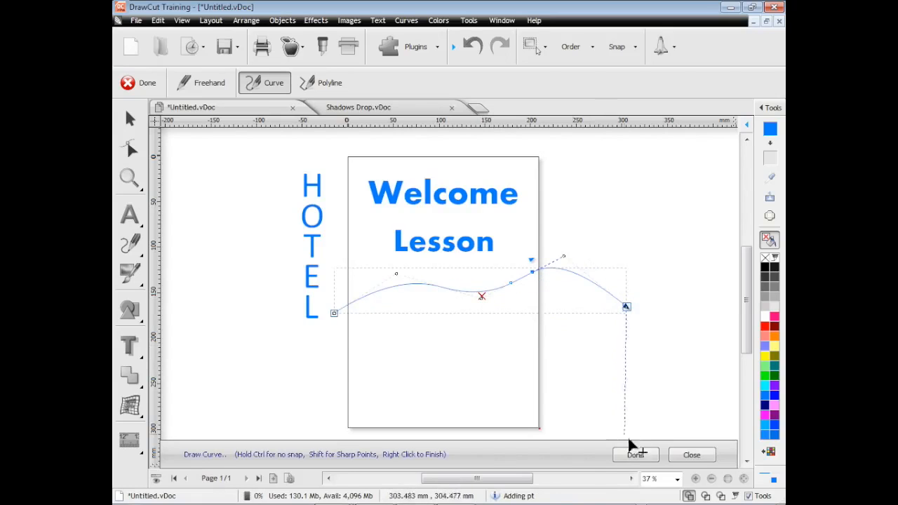
left_click(635, 455)
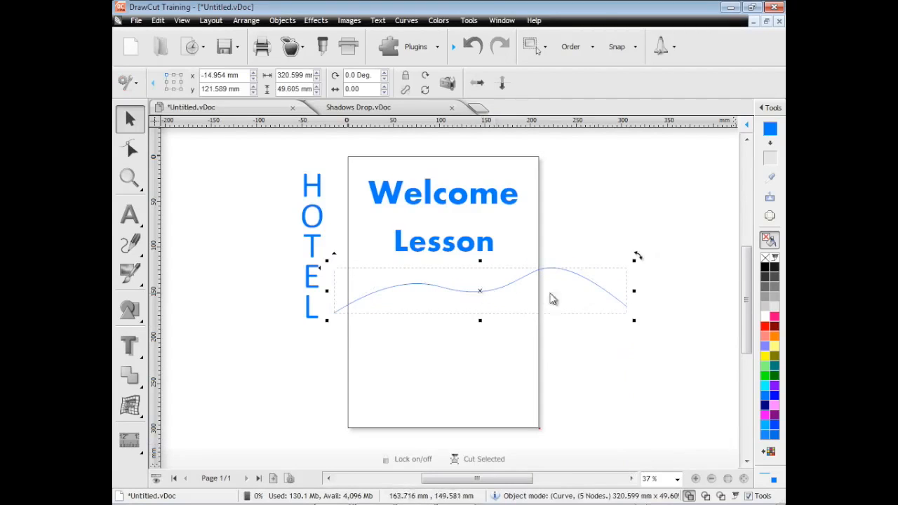
Scale the curve down proportionally to about 207 x 32 mm and move it so it spans the page width
left_click_drag(634, 320, 526, 300)
left_click_drag(427, 281, 444, 281)
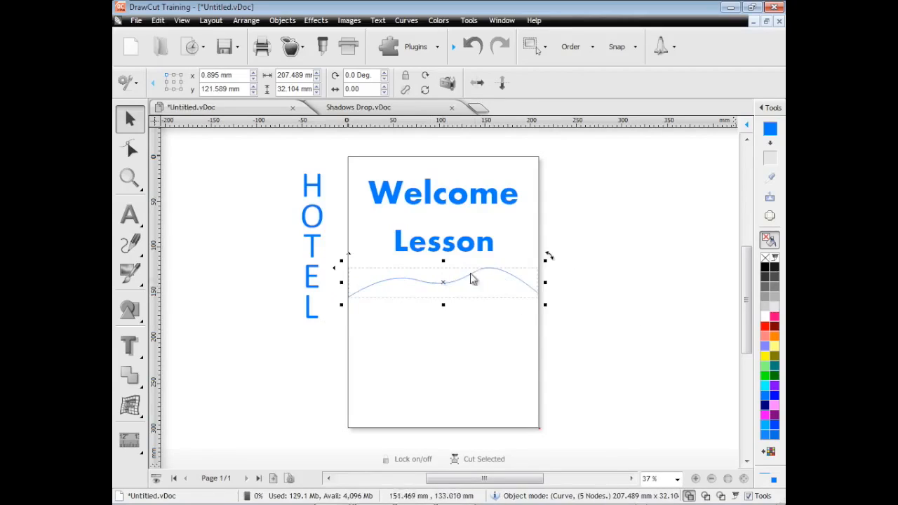
Import the image Europe_flag.png and place it on the page below the wavy curve at about 164 x 109 mm
left_click(218, 303)
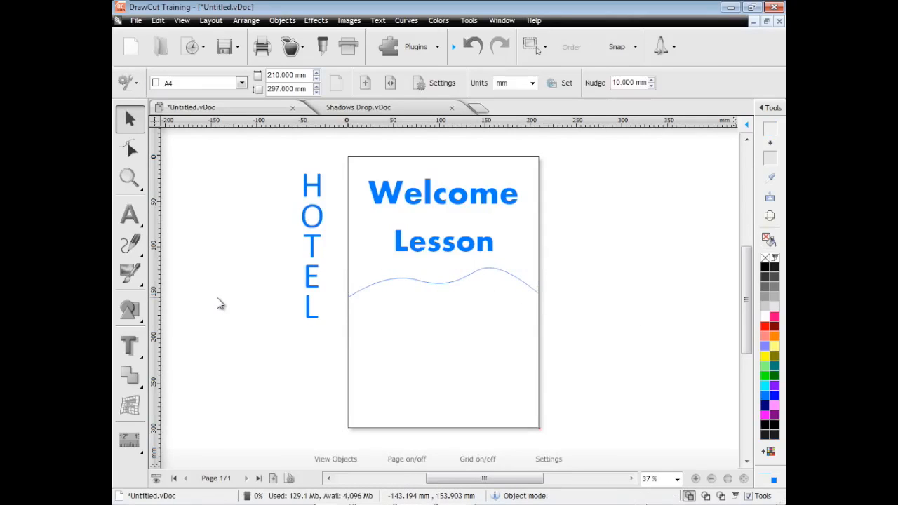
left_click(143, 278)
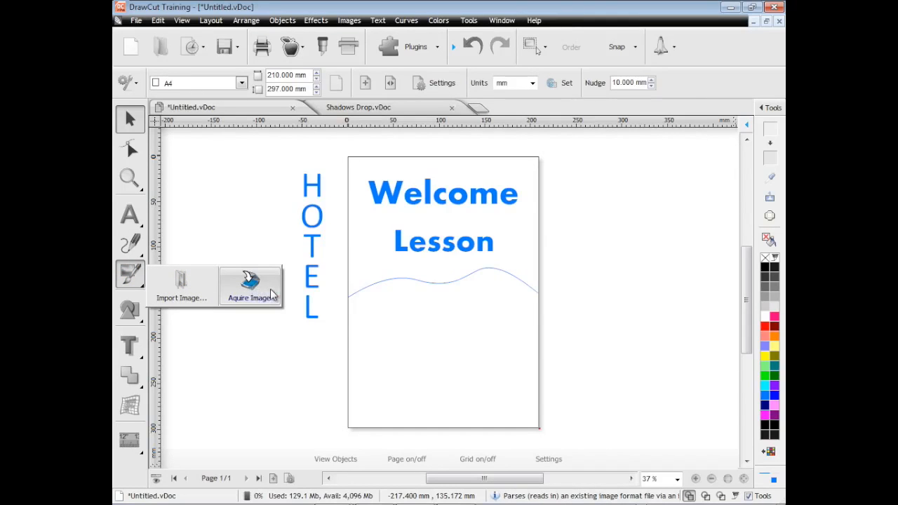
left_click(191, 292)
left_click(469, 167)
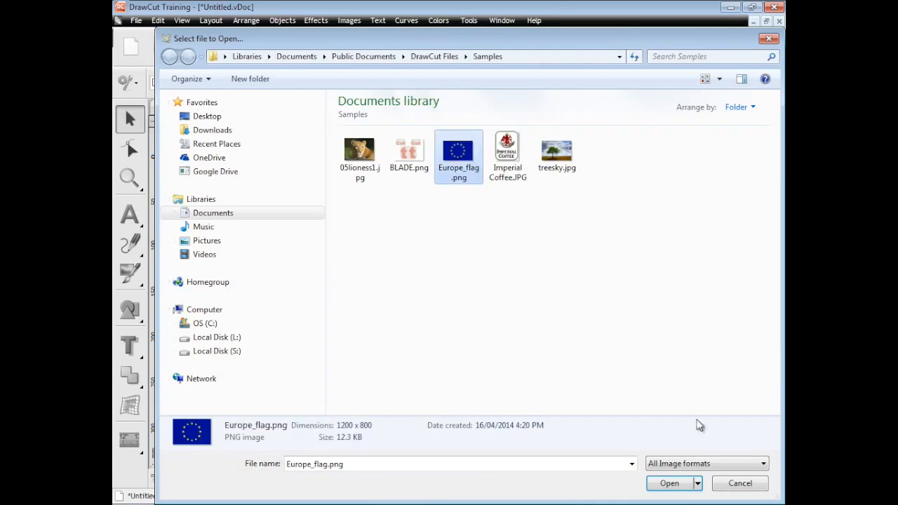
left_click(670, 484)
left_click_drag(372, 302, 519, 404)
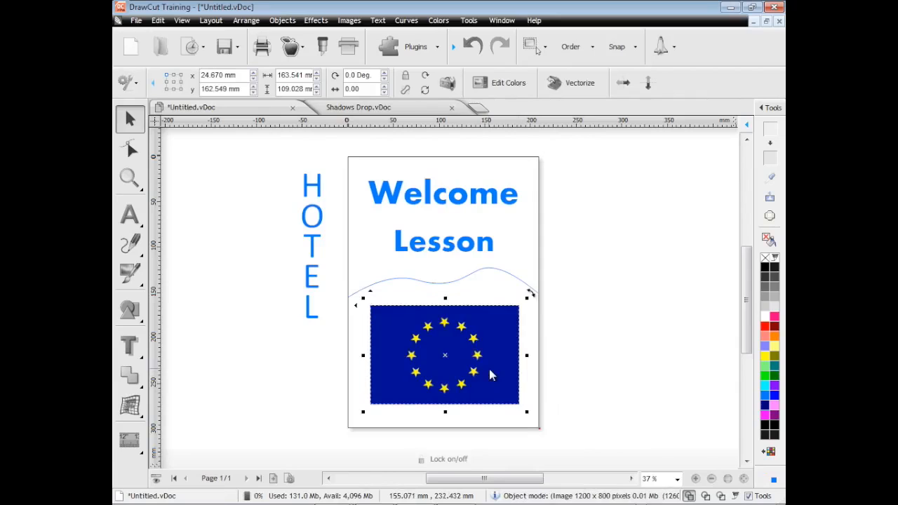
left_click(294, 349)
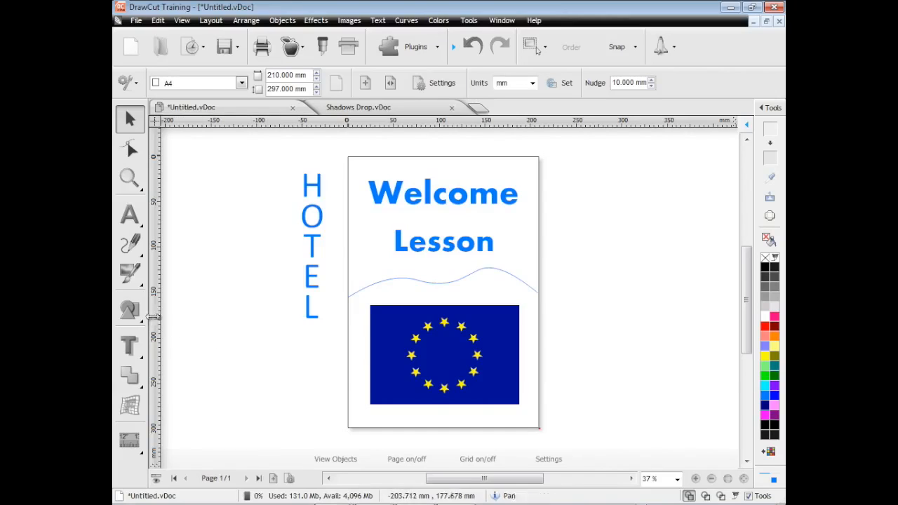
Look through the preset arrow and basic shapes, and draw a rectangle about 104 x 89 mm to the left of the HOTEL text
left_click(131, 310)
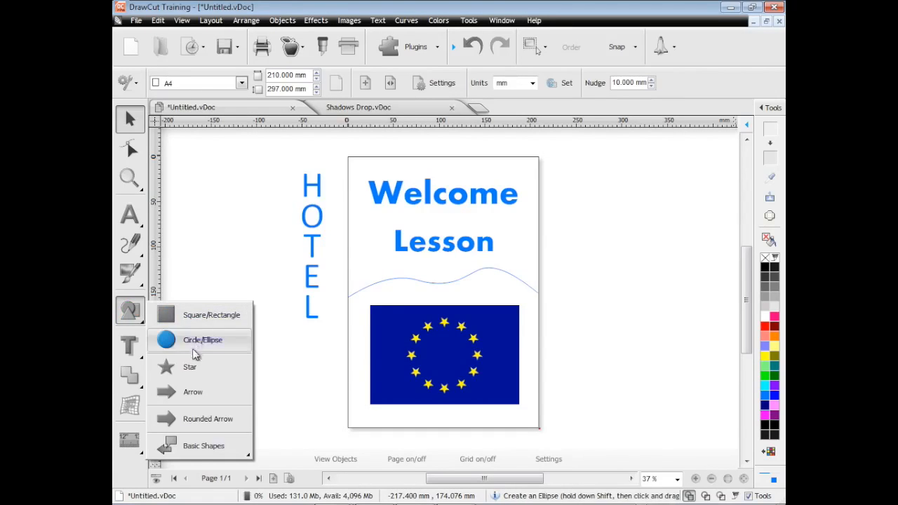
mouse_move(226, 447)
left_click(315, 452)
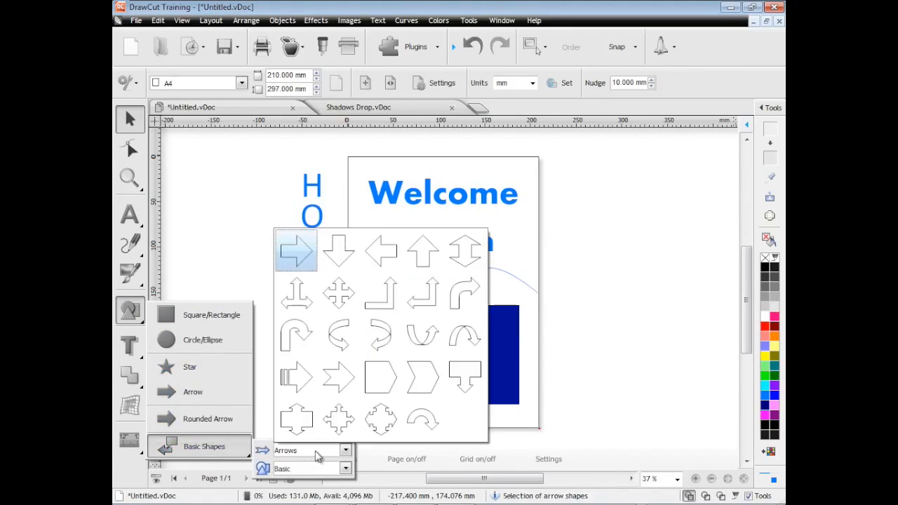
left_click(317, 468)
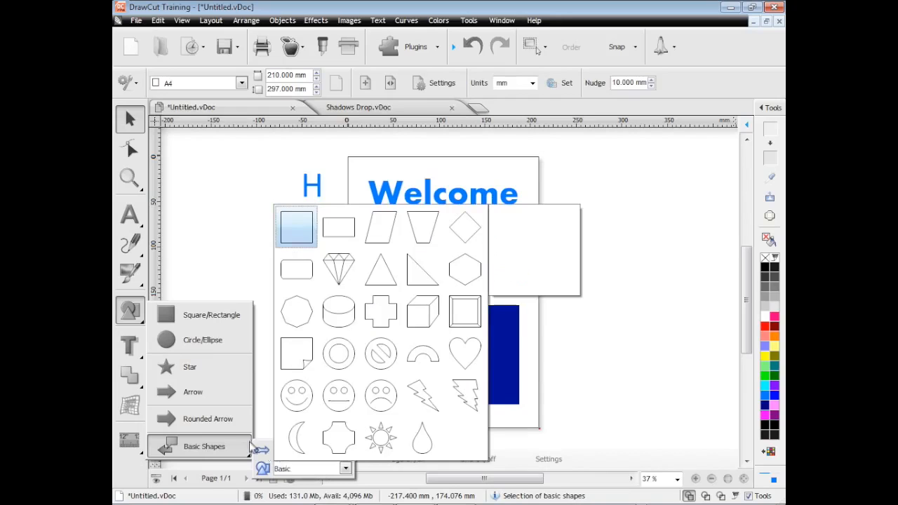
left_click(210, 315)
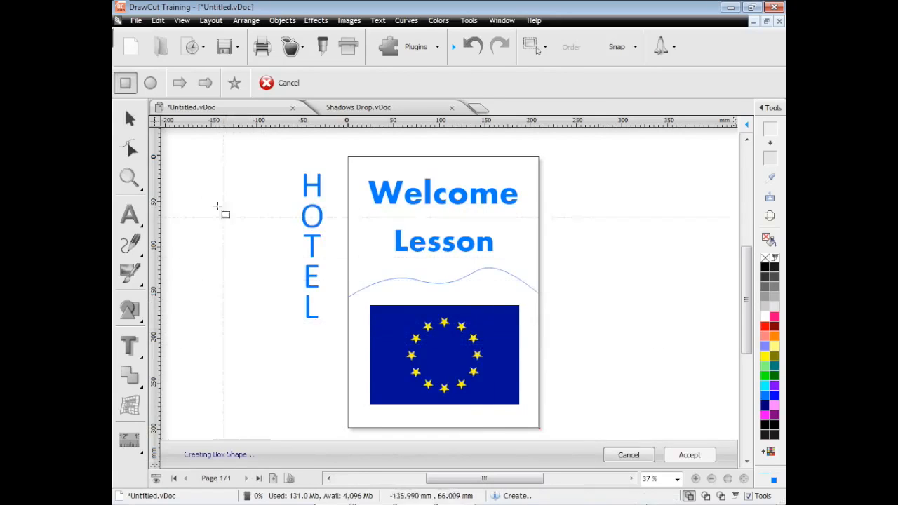
left_click_drag(189, 184, 285, 265)
left_click_drag(234, 231, 230, 223)
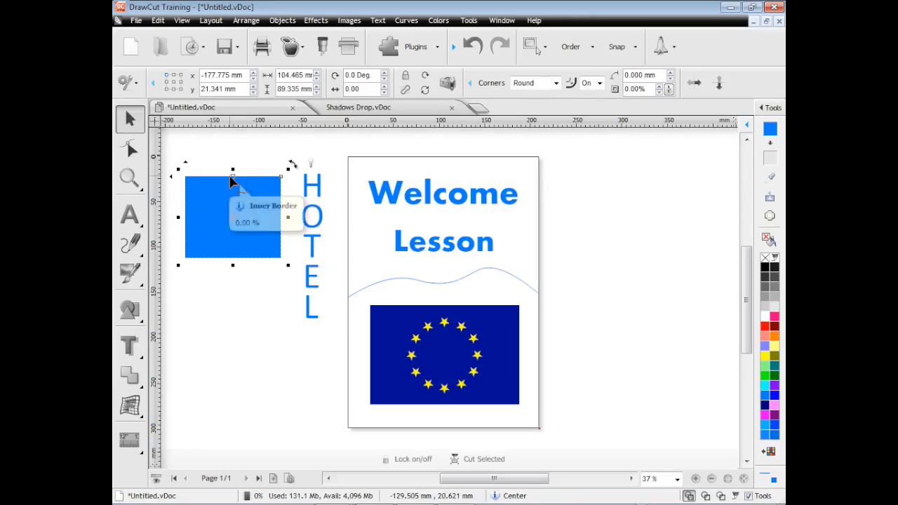
Give the rectangle Negative corners with a radius of about 26 mm and an inner border of about 11%
left_click_drag(232, 181, 284, 196)
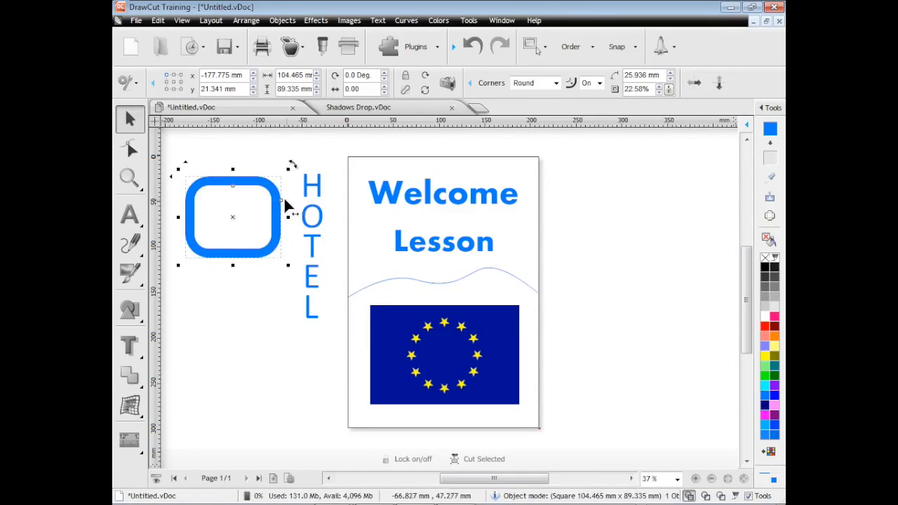
left_click(556, 82)
left_click(527, 106)
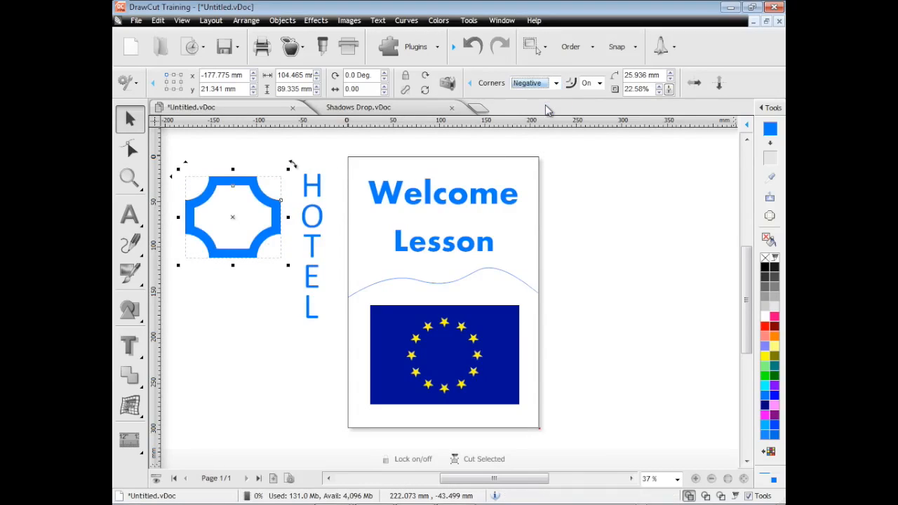
left_click_drag(237, 188, 244, 191)
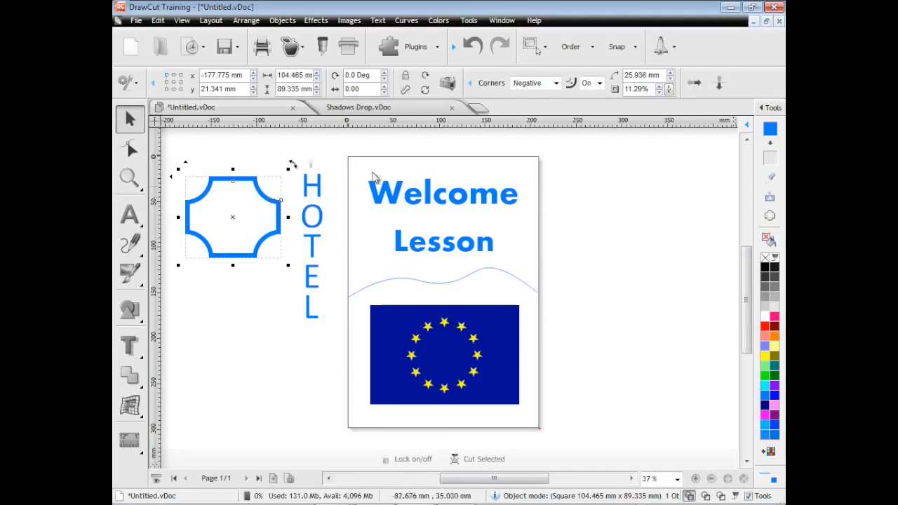
Set the rectangle's corners to Round and reduce its inner border to 0%
left_click(556, 83)
left_click(529, 97)
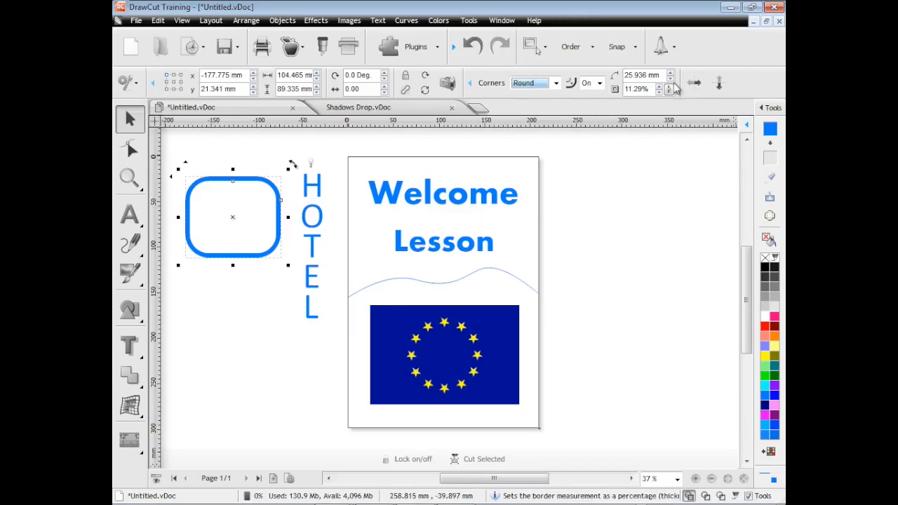
left_click_drag(670, 90, 678, 113)
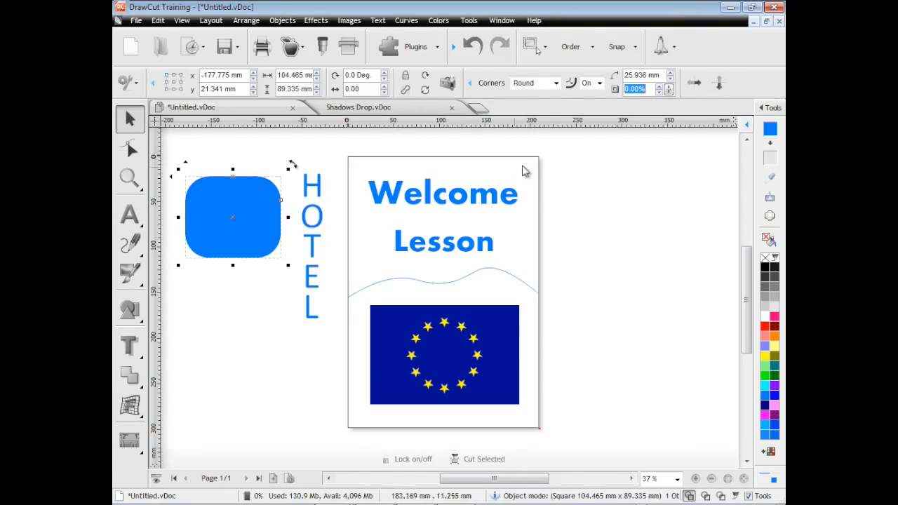
Scale the rounded rectangle down to about 91 x 78 mm and skew it horizontally by about -0.21
left_click_drag(280, 261, 260, 226)
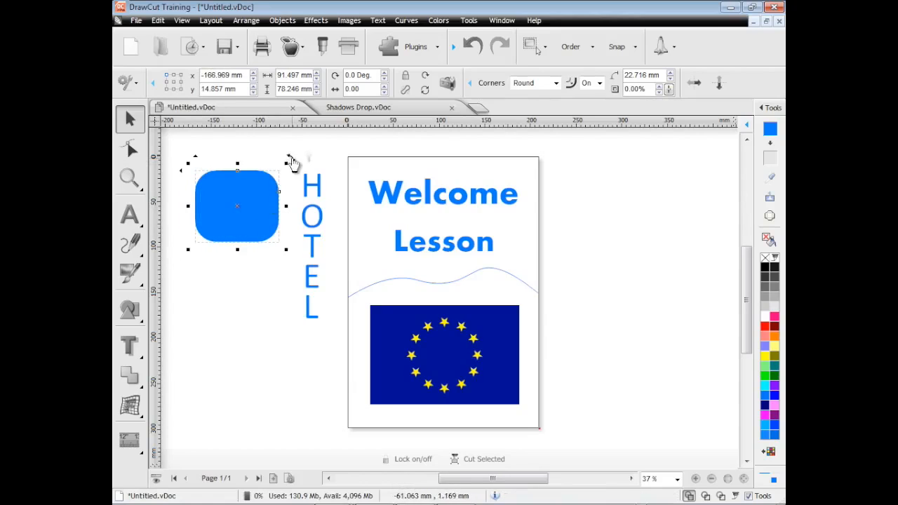
left_click_drag(293, 160, 260, 242)
left_click_drag(213, 216, 278, 176)
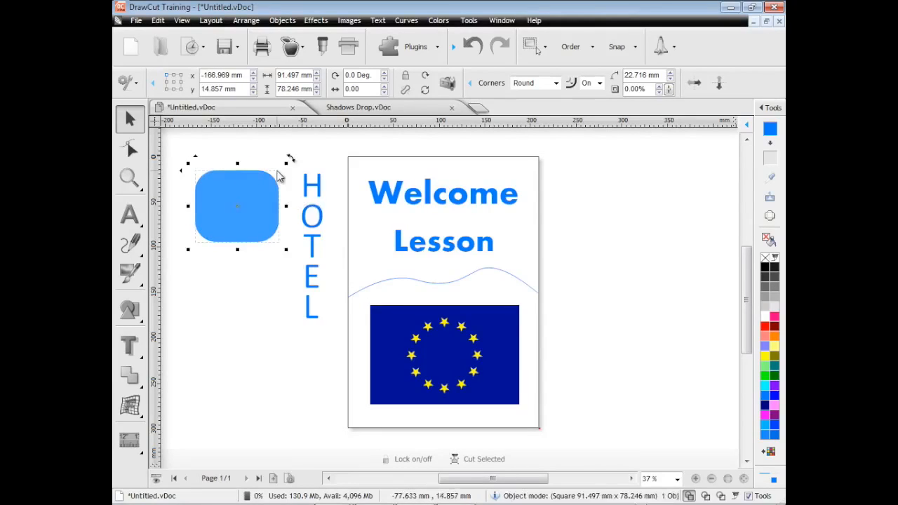
left_click_drag(236, 168, 272, 188)
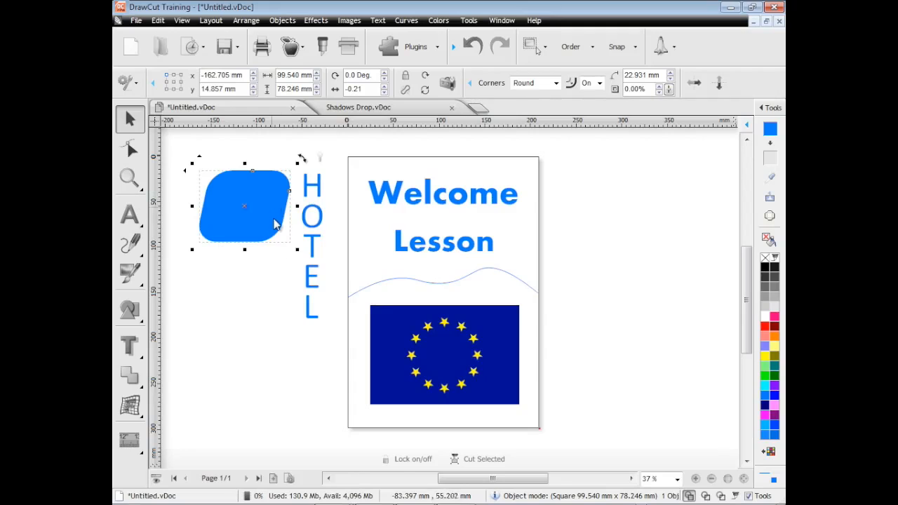
Draw an arrow below the skewed rectangle and shape it to a head about 49 mm long and a shaft about 18 mm thick
left_click(136, 312)
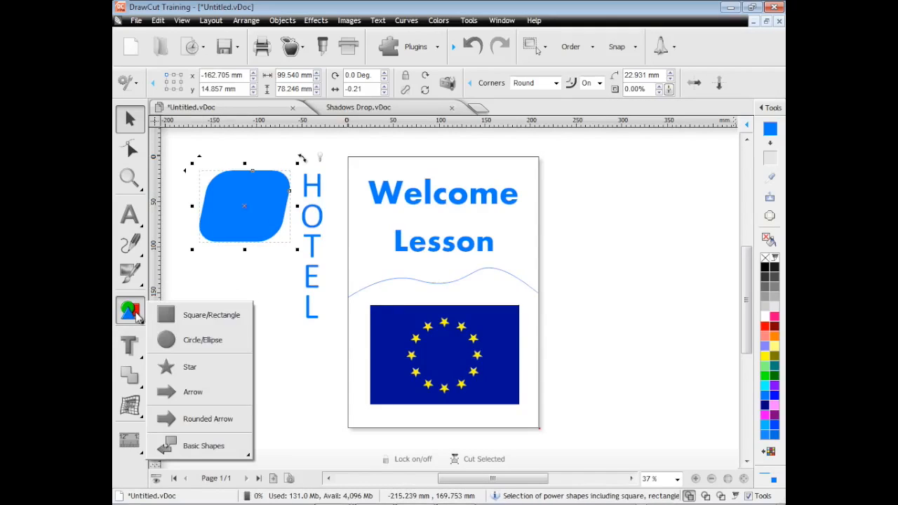
left_click(175, 392)
left_click_drag(203, 269, 251, 324)
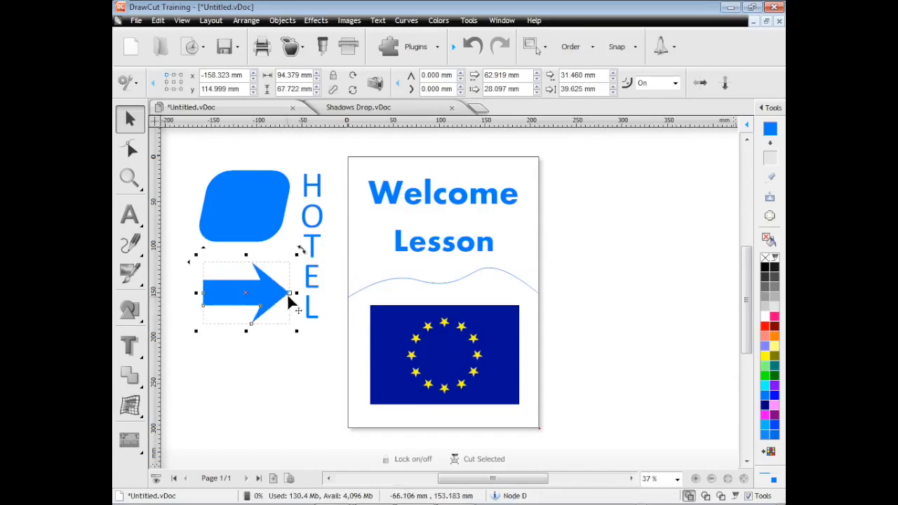
left_click_drag(296, 294, 306, 293)
left_click_drag(204, 305, 204, 301)
left_click_drag(252, 288, 243, 268)
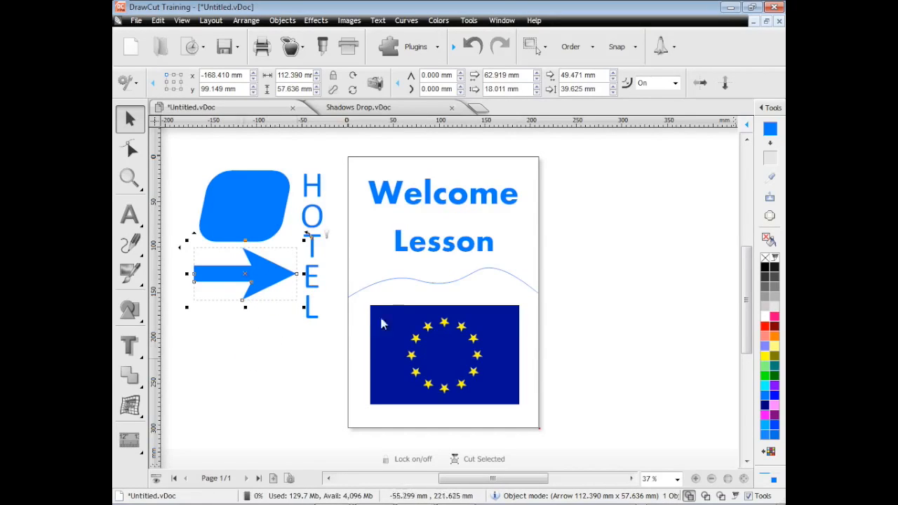
Add a Block Shadow to the word Welcome, offset it to about 50% by 65%, and shrink its far end to about 80%
left_click(431, 204)
left_click(129, 345)
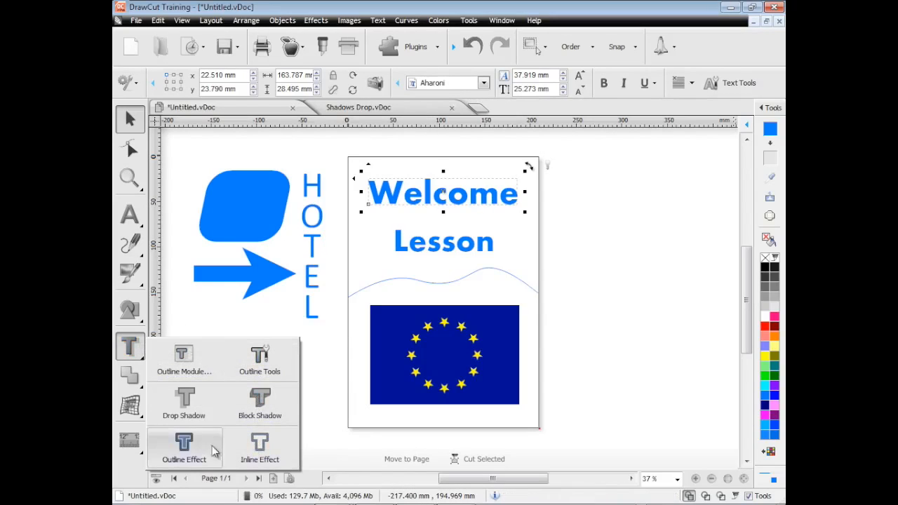
left_click(266, 410)
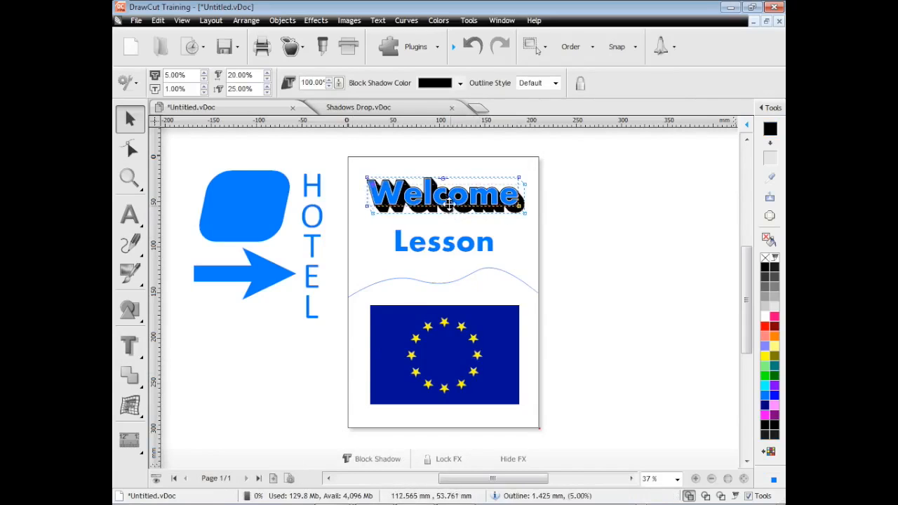
left_click_drag(449, 201, 458, 211)
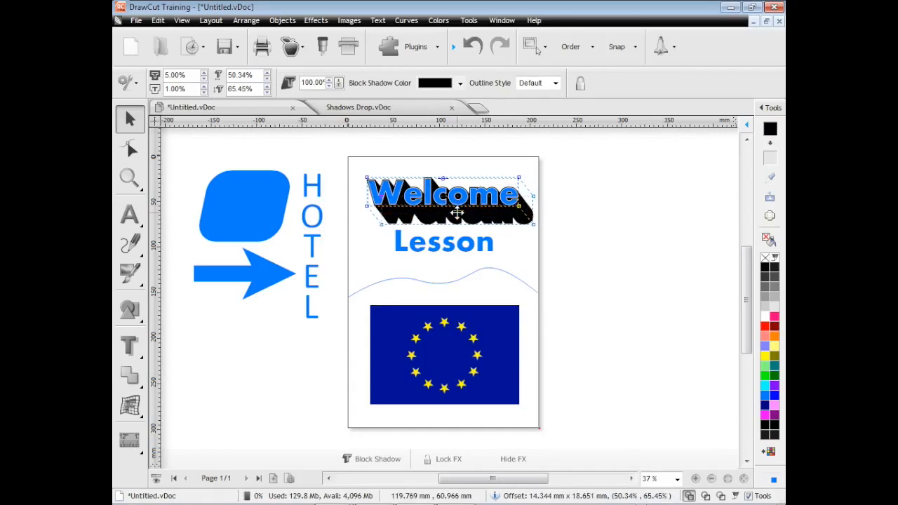
left_click_drag(530, 225, 463, 212)
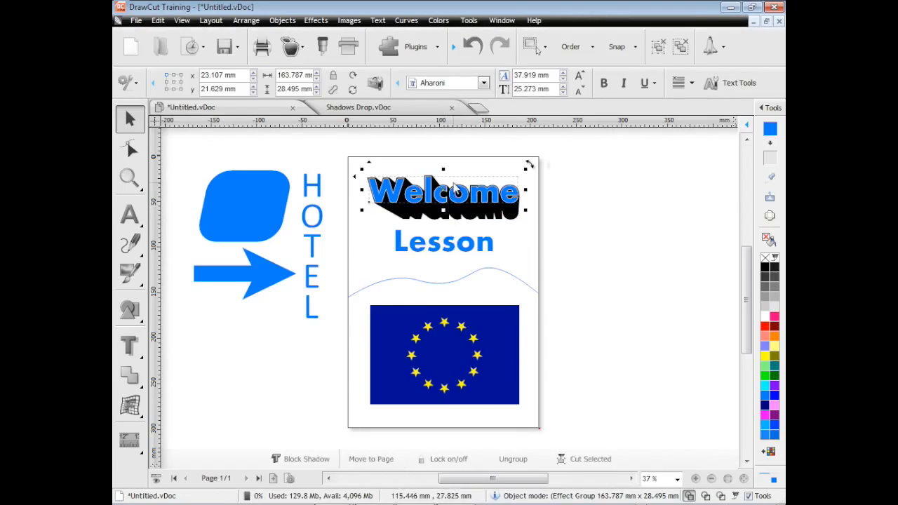
Colour Welcome's block shadow dark red and reduce its offset to about 28% by 20%
left_click(313, 468)
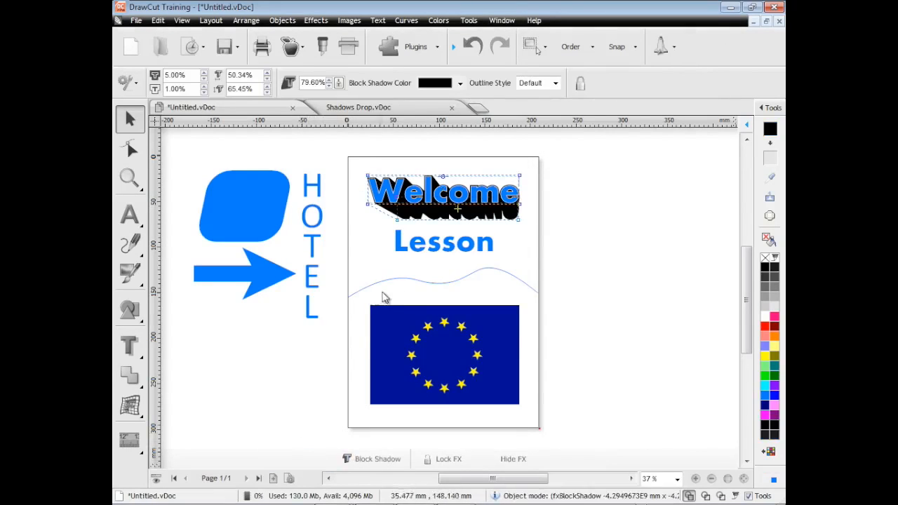
left_click(461, 83)
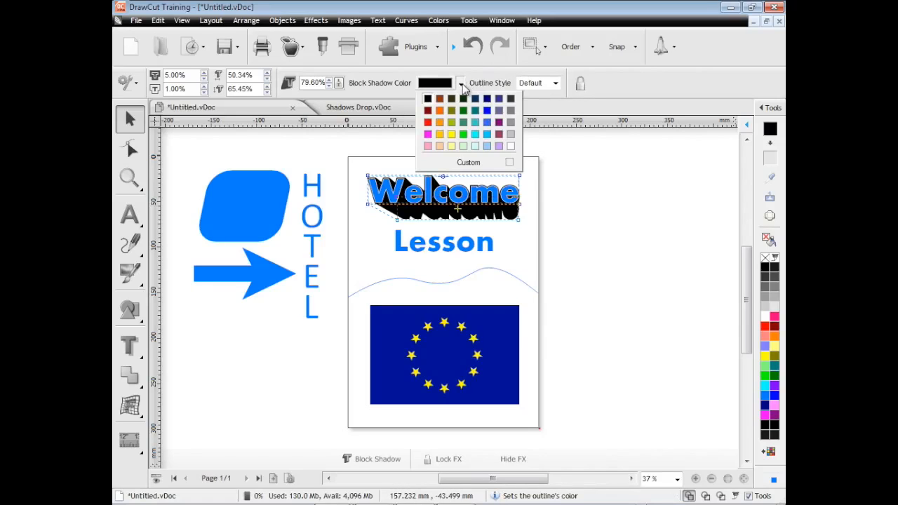
left_click(427, 111)
left_click_drag(454, 200, 463, 214)
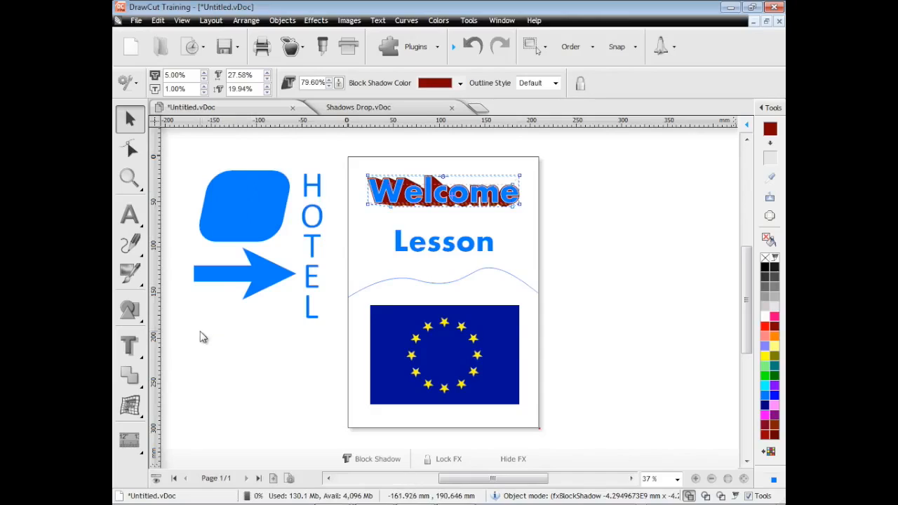
Move the arrow up and right so the start of its shaft overlaps the skewed rectangle's right side
left_click(244, 280)
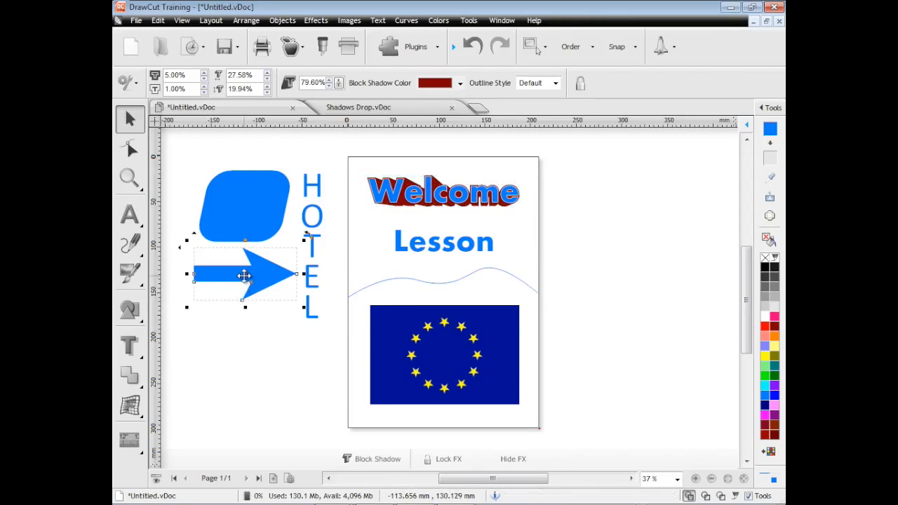
left_click(130, 379)
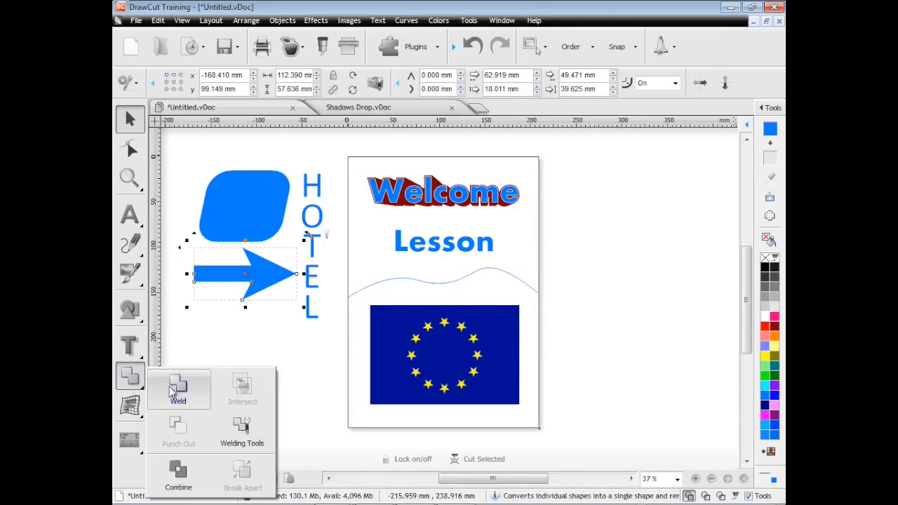
left_click_drag(254, 267, 336, 198)
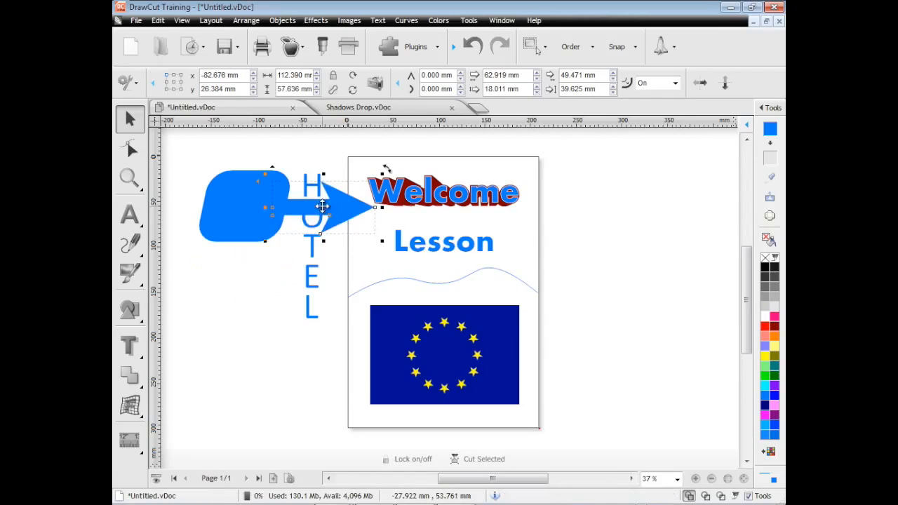
Display the drawing as outlines and weld the arrow and the skewed rectangle into a single shape
left_click(261, 236, "shift")
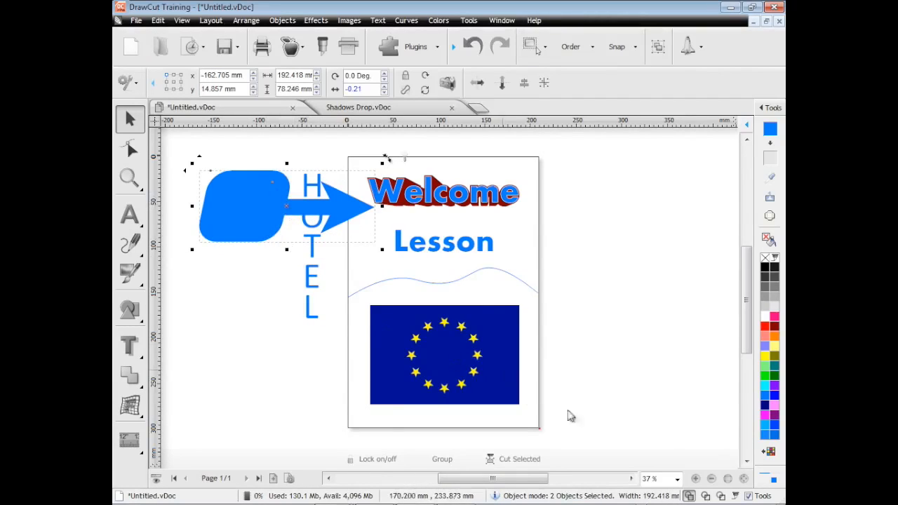
left_click(706, 496)
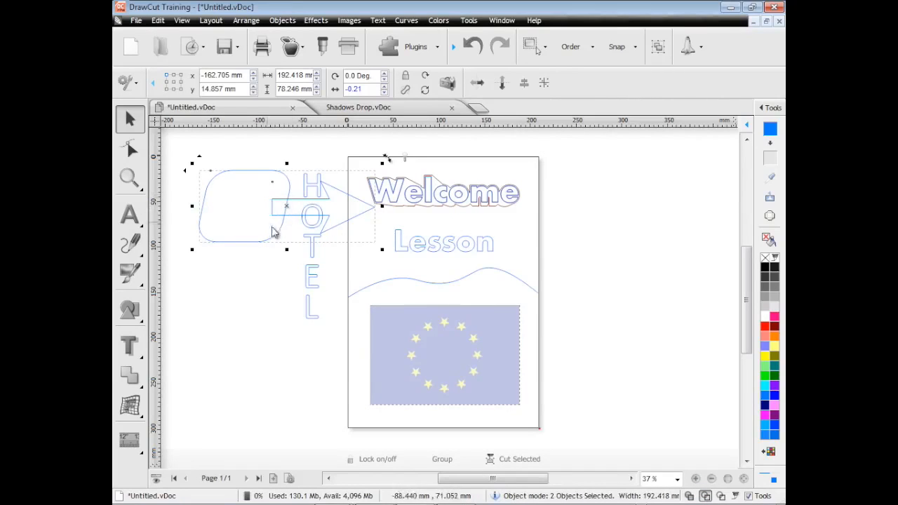
left_click(129, 374)
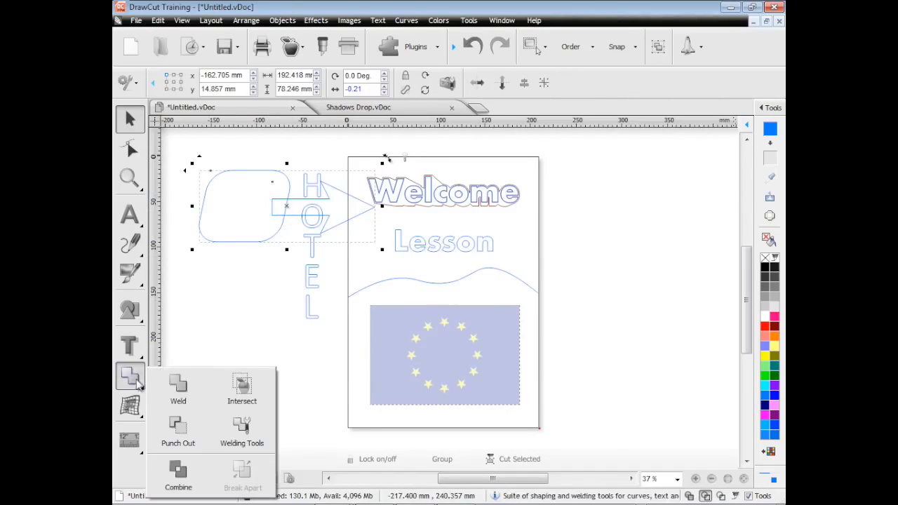
left_click(182, 390)
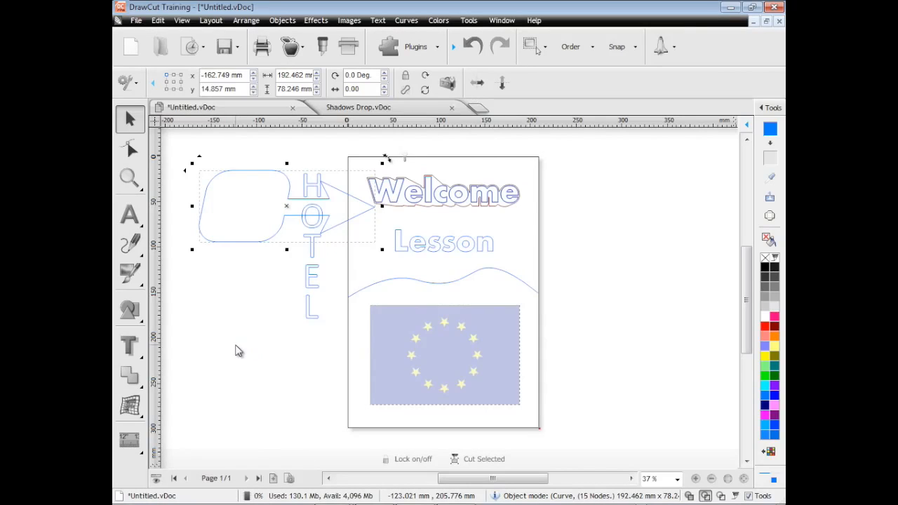
Undo the weld and punch the arrow out of the skewed rectangle instead
left_click(472, 46)
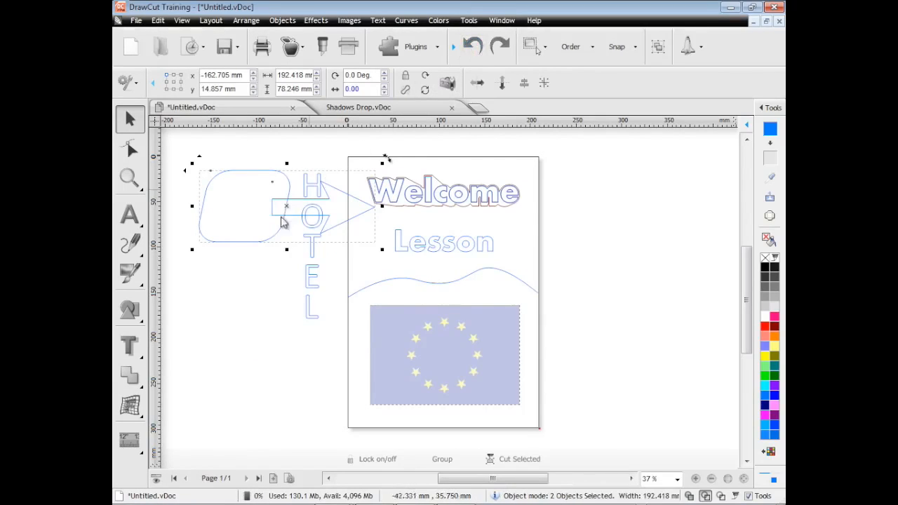
left_click(130, 374)
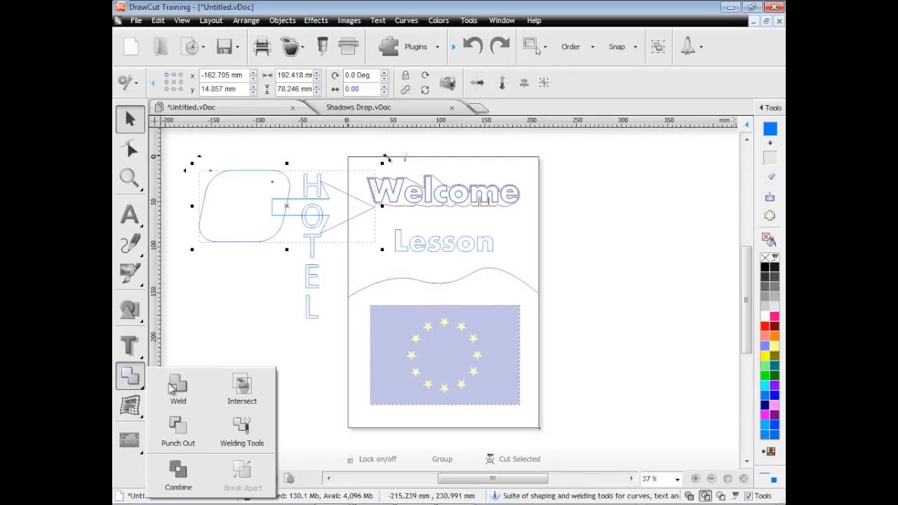
left_click(179, 434)
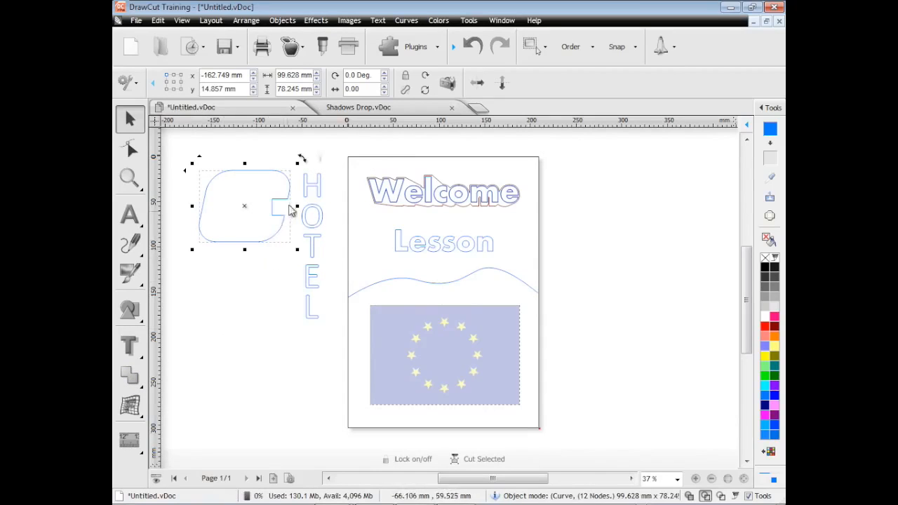
Undo the punch-out, return the drawing to its filled full-colour display and deselect the shapes
left_click(472, 46)
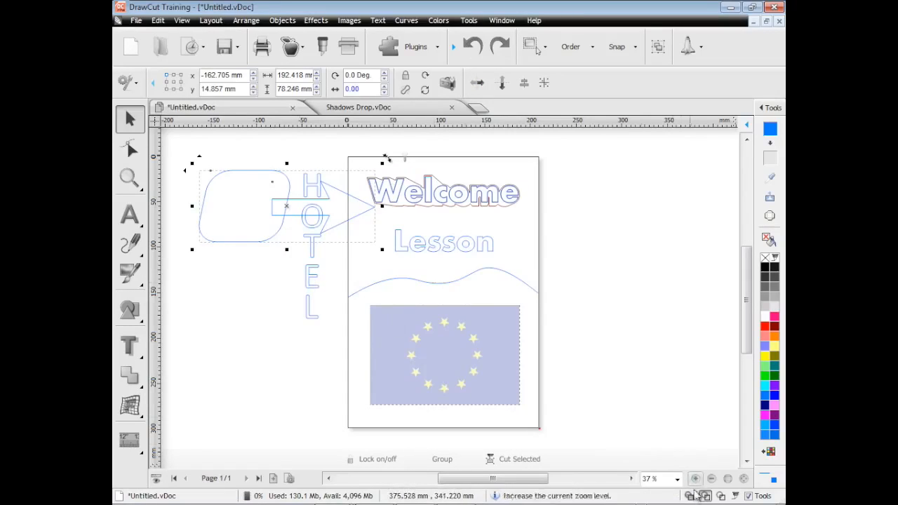
left_click(236, 356)
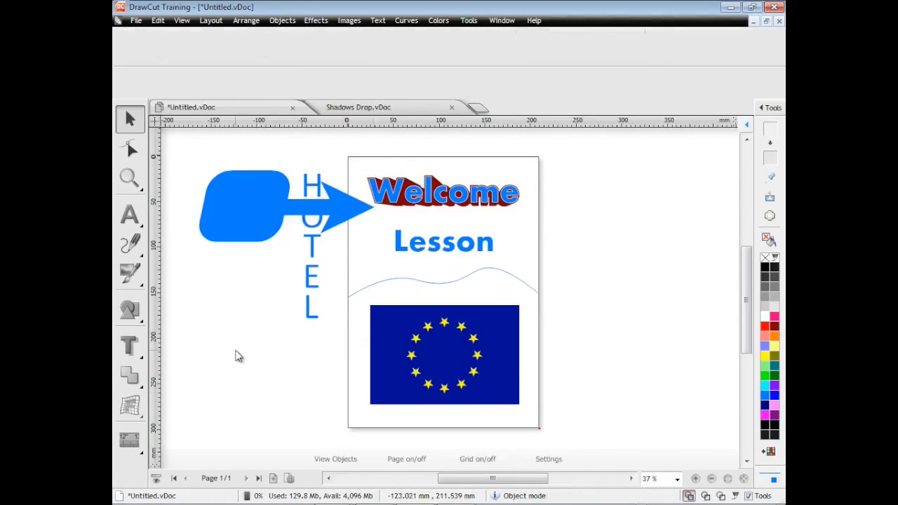
Apply a Flag distortion to the EU flag image and bend its edges into a wave about 164 by 133 mm
left_click(398, 379)
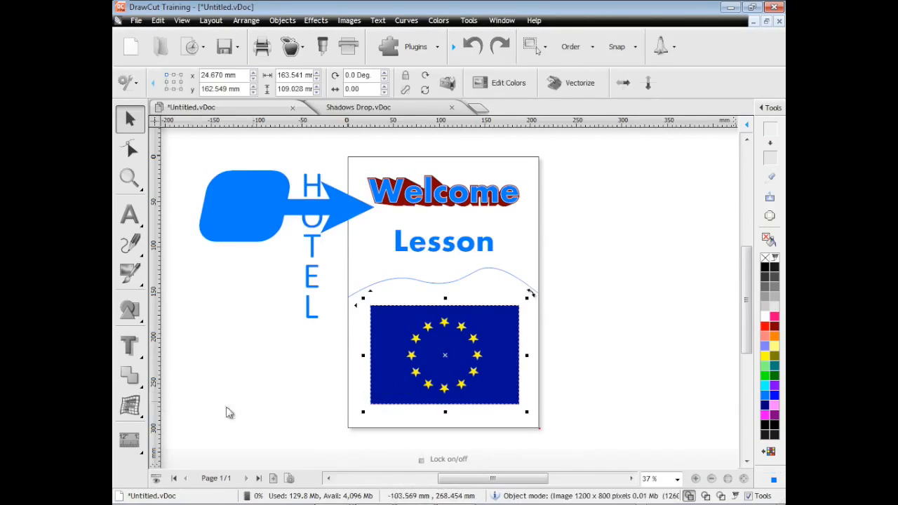
left_click(129, 405)
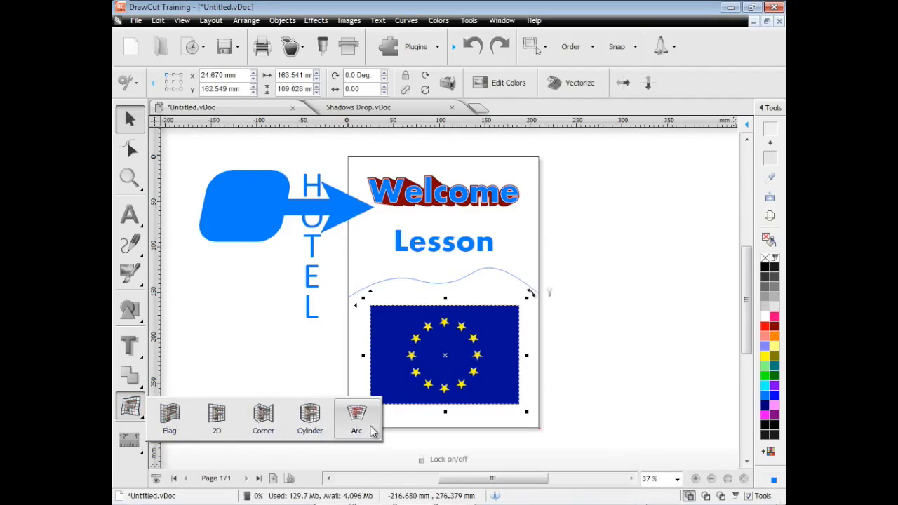
left_click(170, 418)
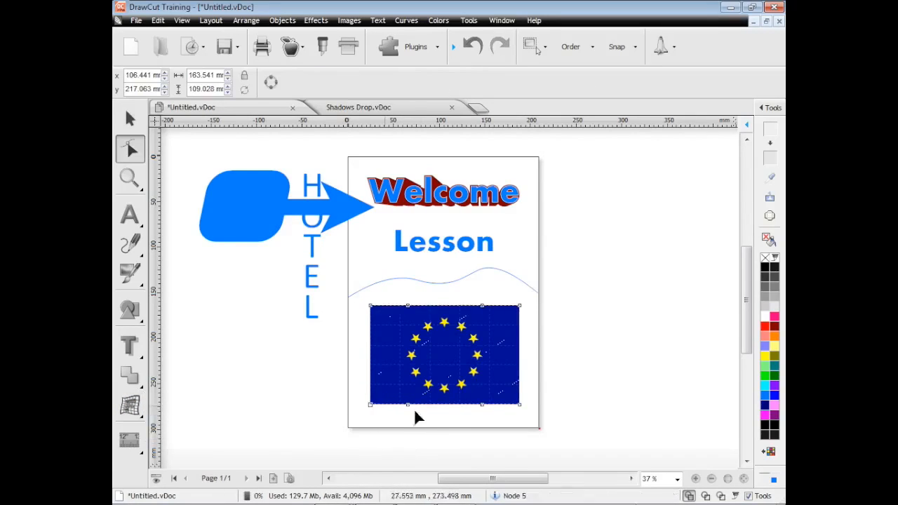
left_click_drag(407, 405, 407, 376)
left_click_drag(517, 405, 519, 347)
left_click_drag(481, 306, 482, 345)
left_click_drag(407, 307, 413, 279)
left_click_drag(370, 405, 370, 414)
left_click_drag(482, 410, 482, 408)
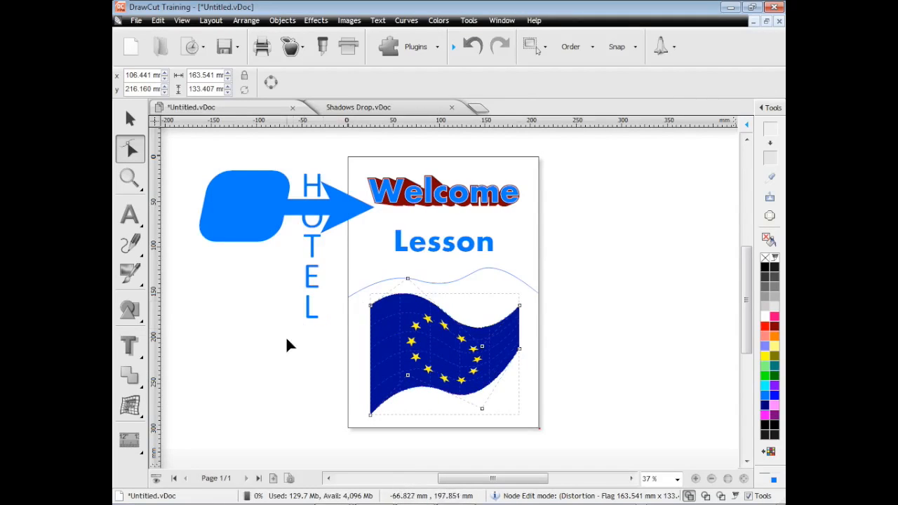
left_click(130, 119)
Apply an Arc distortion to Lesson with radii of about 96 and 70 mm and a 55.9° angle, placing it just below Welcome
left_click(399, 240)
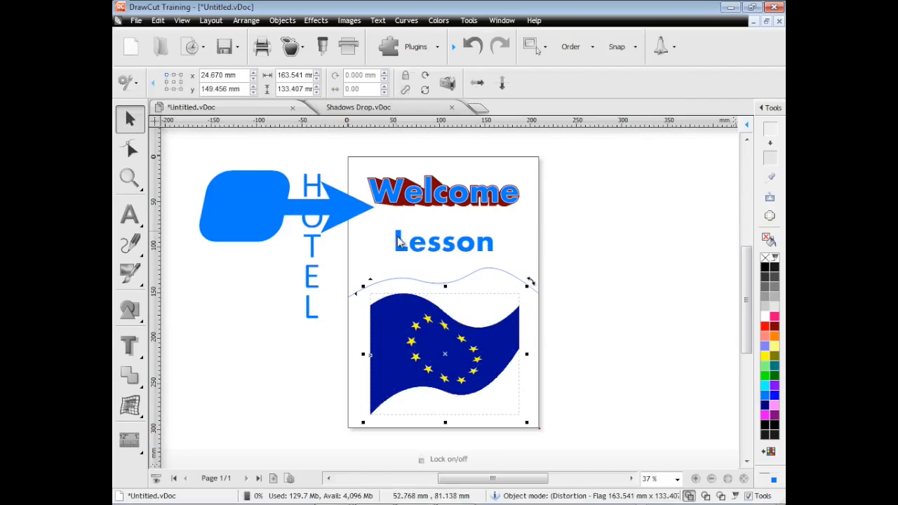
left_click(130, 406)
left_click(357, 414)
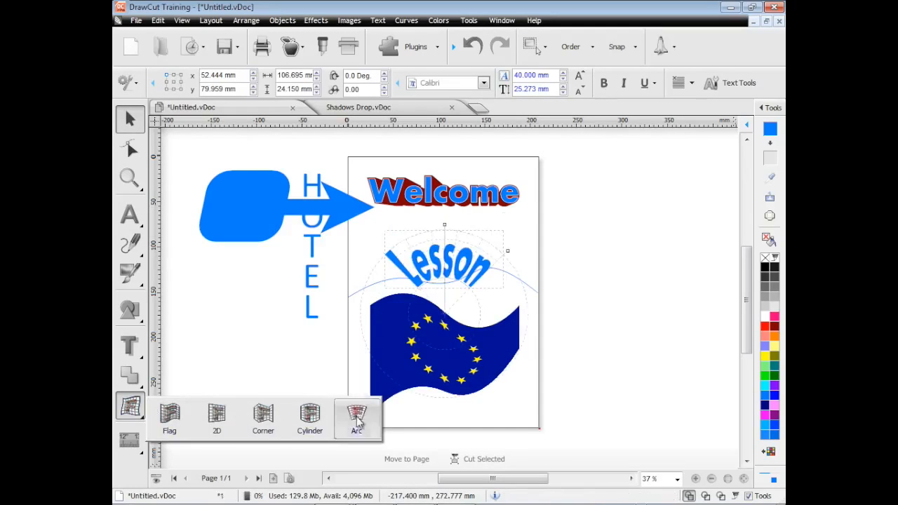
left_click_drag(479, 297, 502, 286)
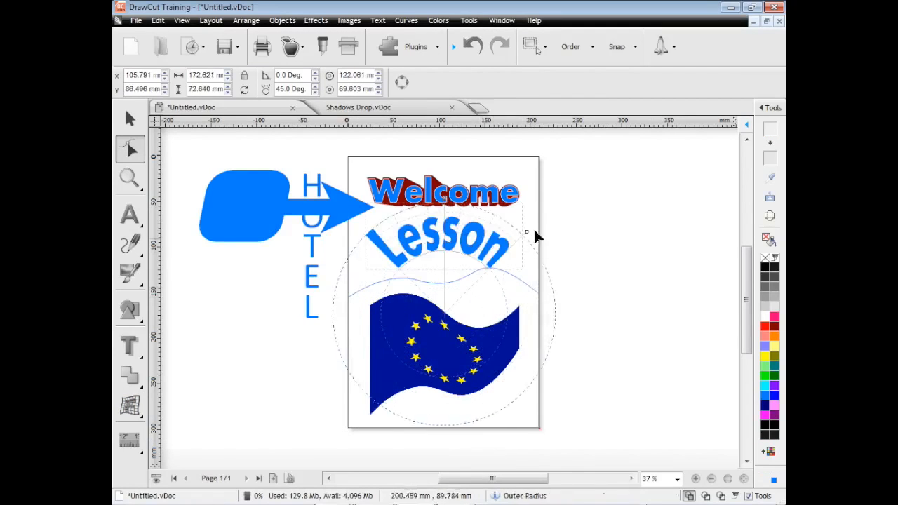
left_click_drag(502, 242, 505, 261)
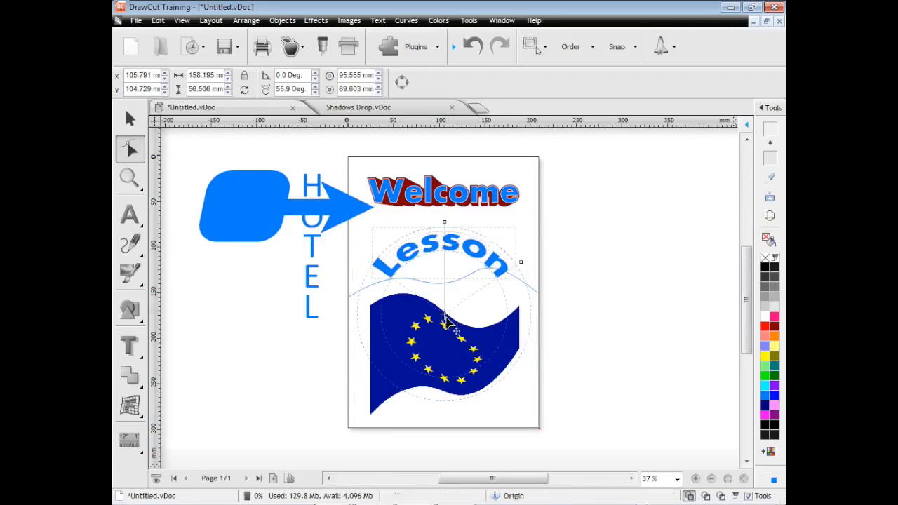
left_click_drag(445, 306, 442, 291)
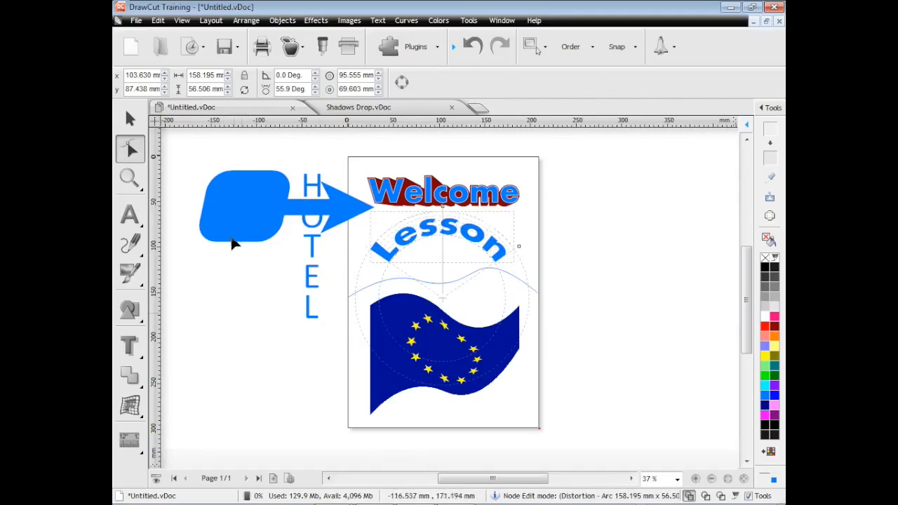
key("space")
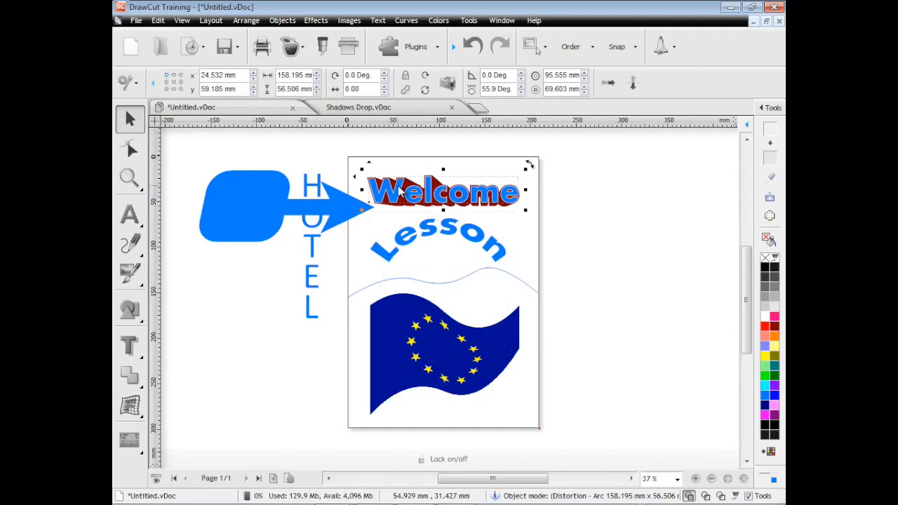
Add a horizontal dimension across the full width of the word Welcome, with its line above the page's upper edge
left_click(399, 191)
left_click(134, 449)
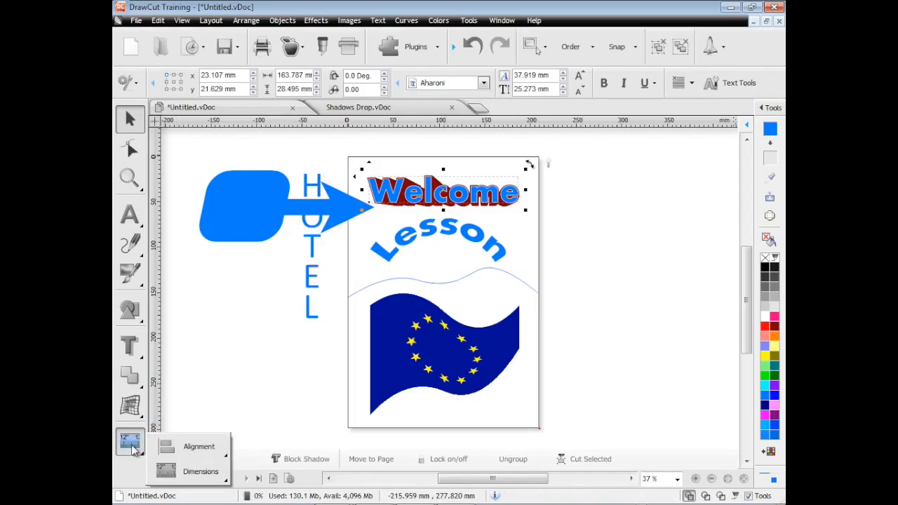
mouse_move(195, 475)
left_click(260, 484)
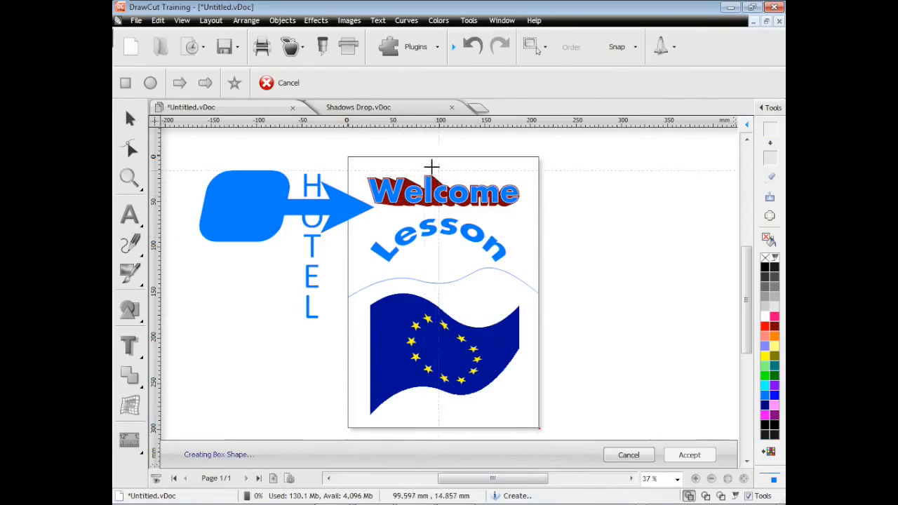
left_click_drag(366, 148, 521, 235)
left_click(520, 235)
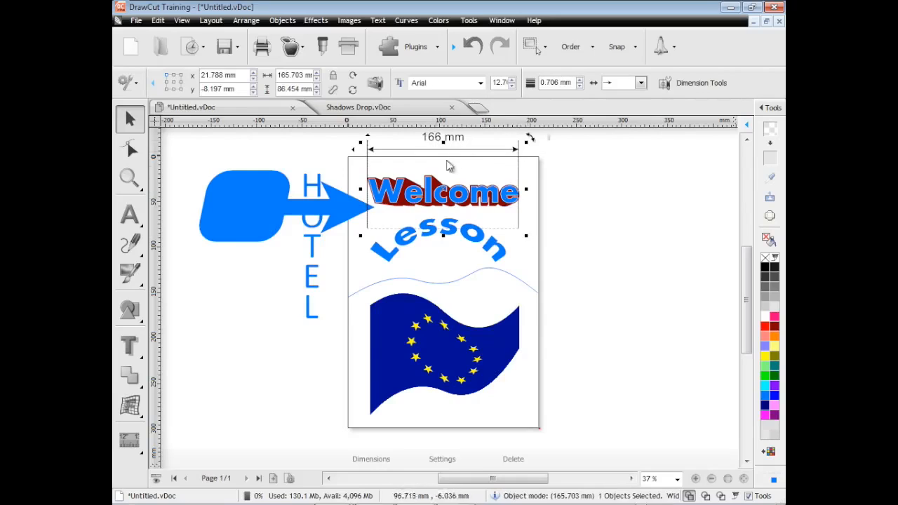
Place a vertical guide at about -68 mm, along the right side of the skewed rectangle
left_click(129, 441)
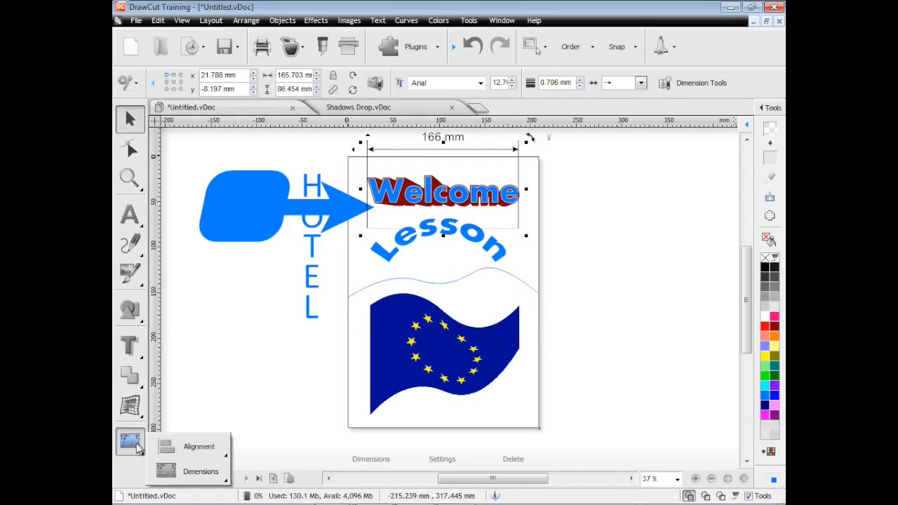
left_click(196, 472)
left_click(419, 489)
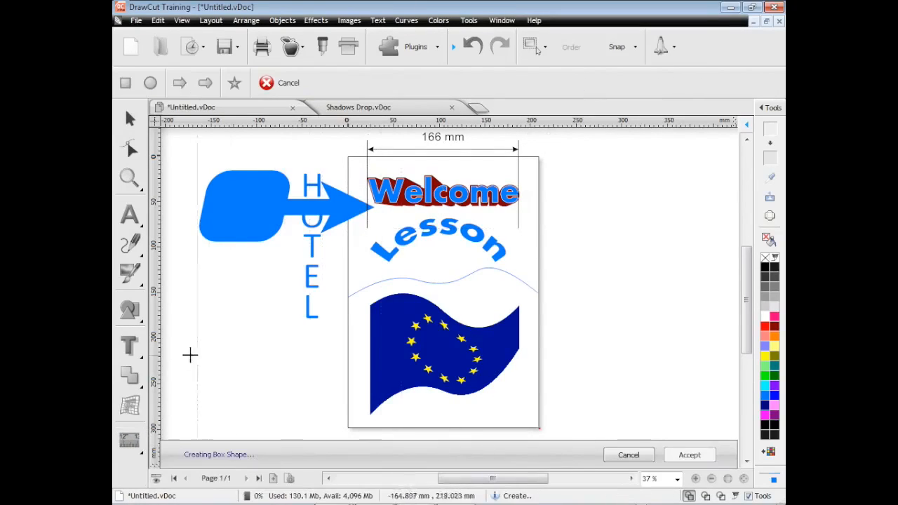
left_click(285, 368)
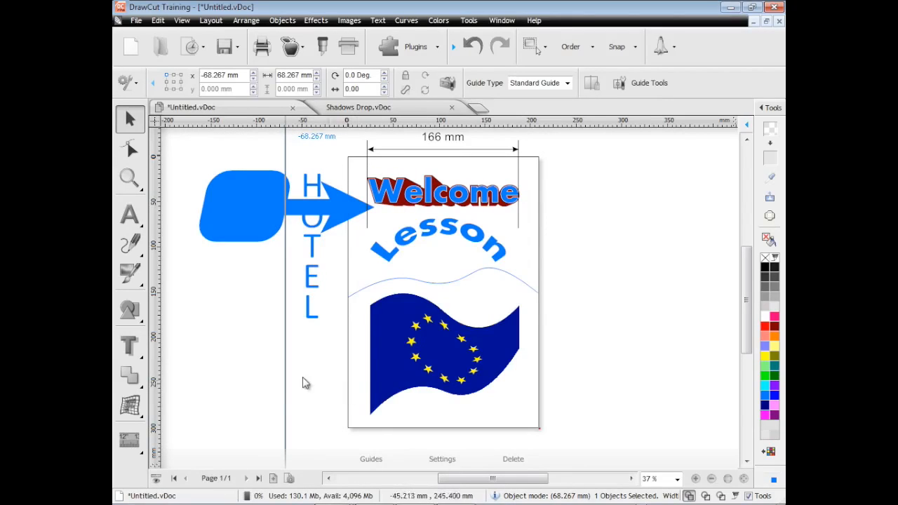
left_click(129, 440)
left_click(199, 446)
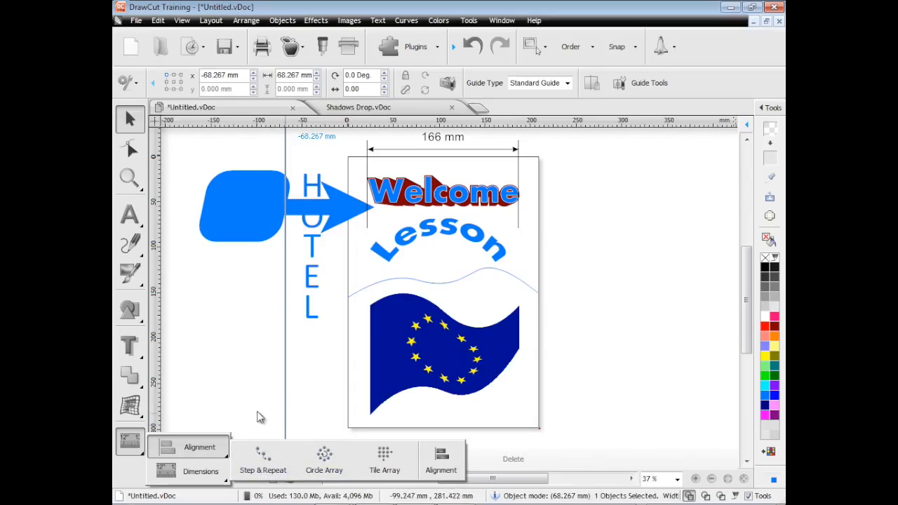
left_click(483, 433)
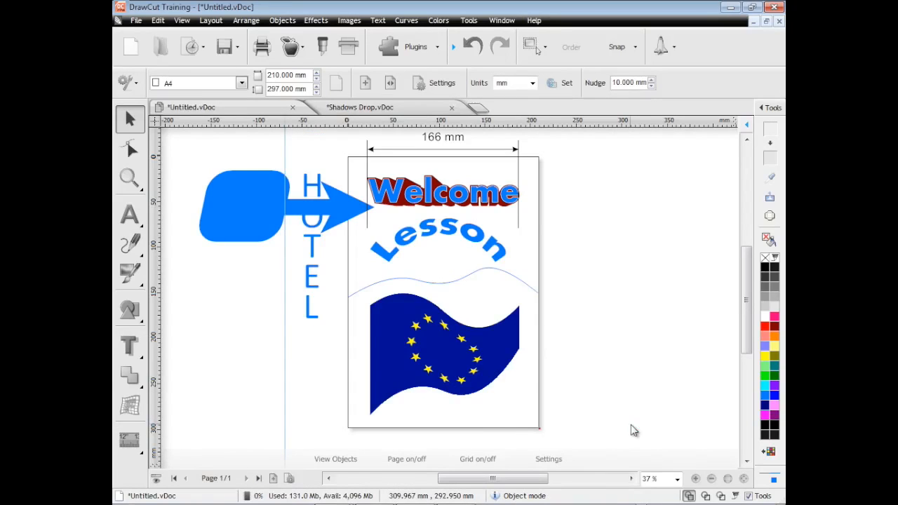
Switch to the Shadows Drop drawing and show the Object Manager & Properties
left_click(414, 107)
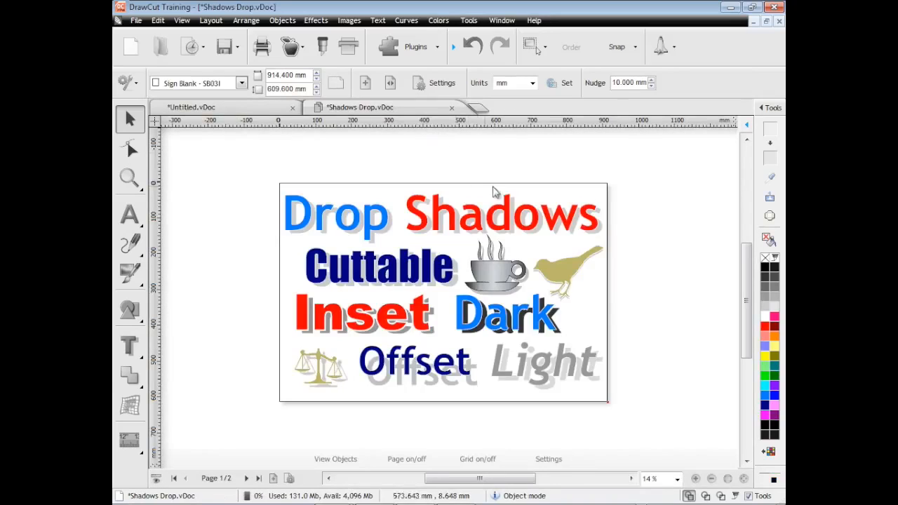
left_click(771, 108)
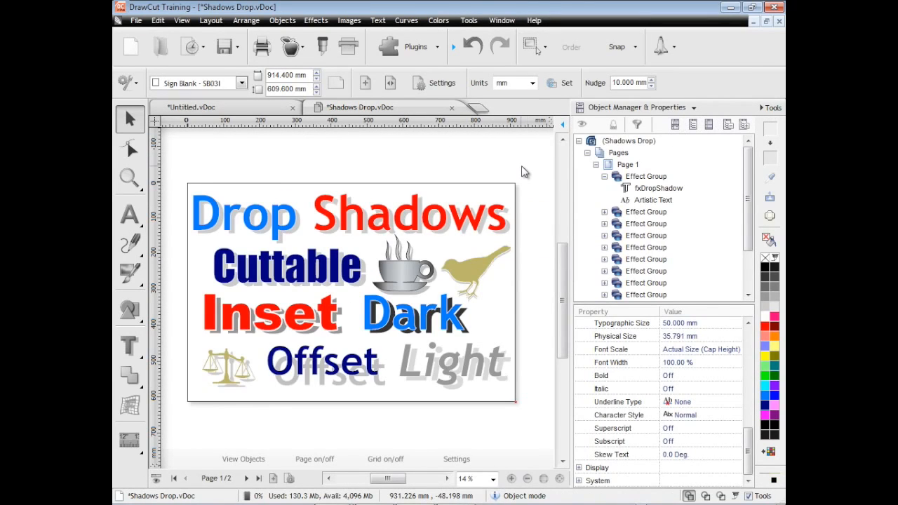
Select the Drop Shadows title's effect group and pick out the Artistic Text inside it from the object tree
left_click(494, 213)
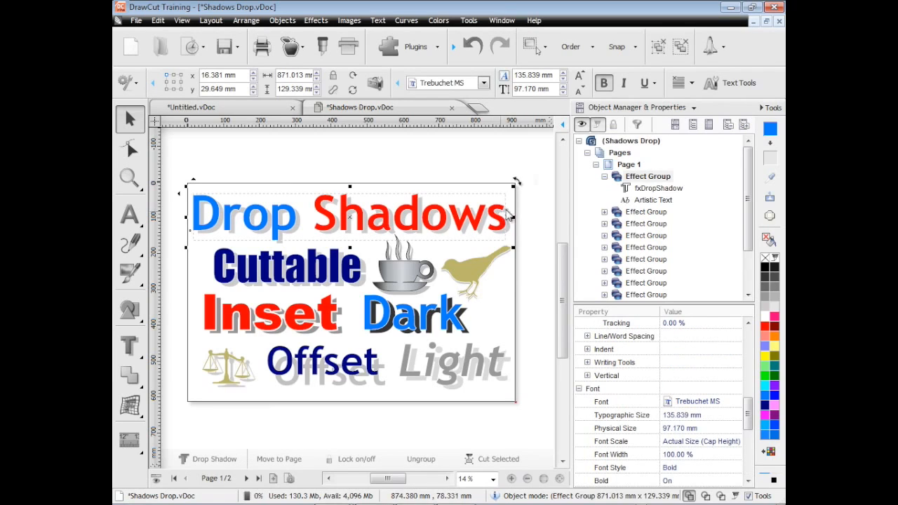
mouse_move(747, 167)
left_mouse_down()
mouse_move(752, 209)
mouse_move(750, 165)
left_mouse_up()
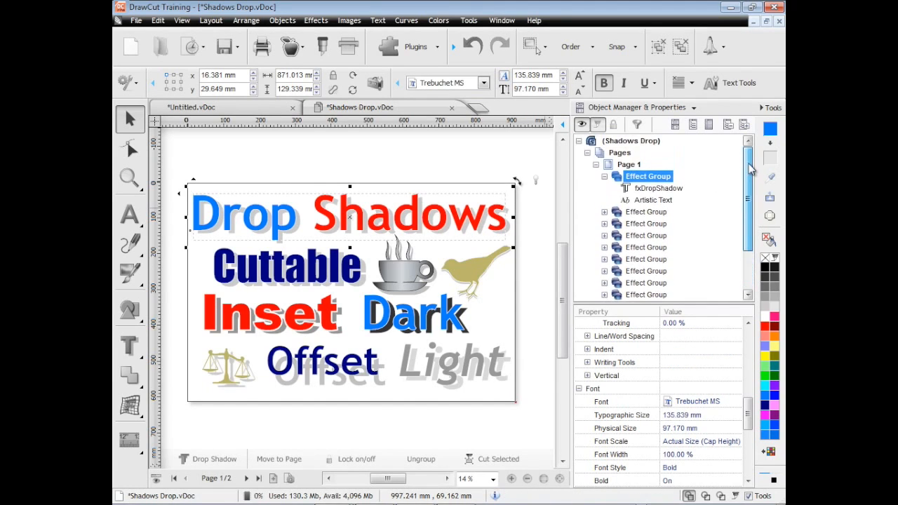
left_click(674, 189)
left_click(667, 201)
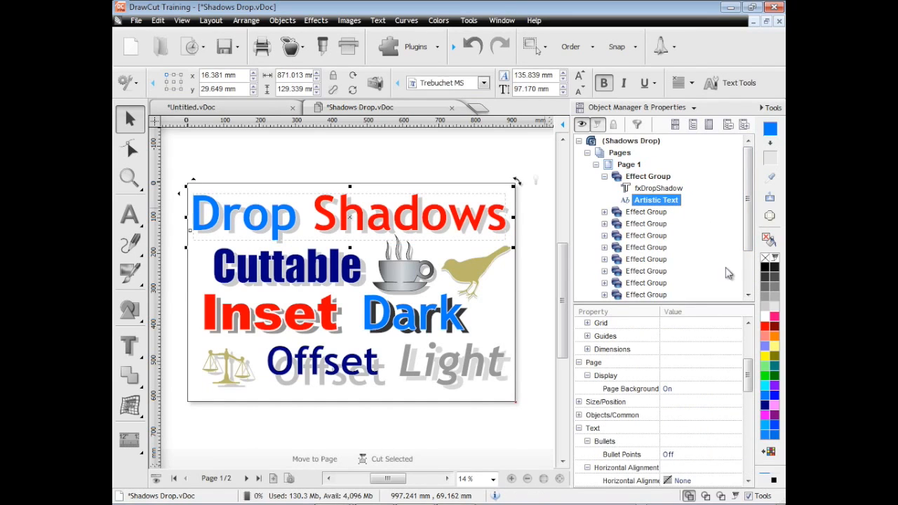
Show only the properties of the Drop Shadows text and turn its Bold setting off and on again
left_click_drag(748, 373, 752, 321)
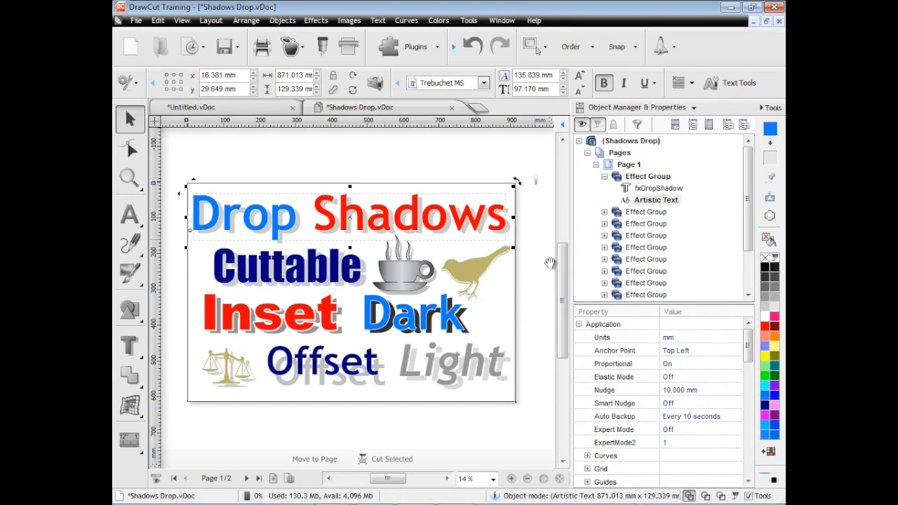
left_click(709, 125)
left_click_drag(749, 161, 755, 336)
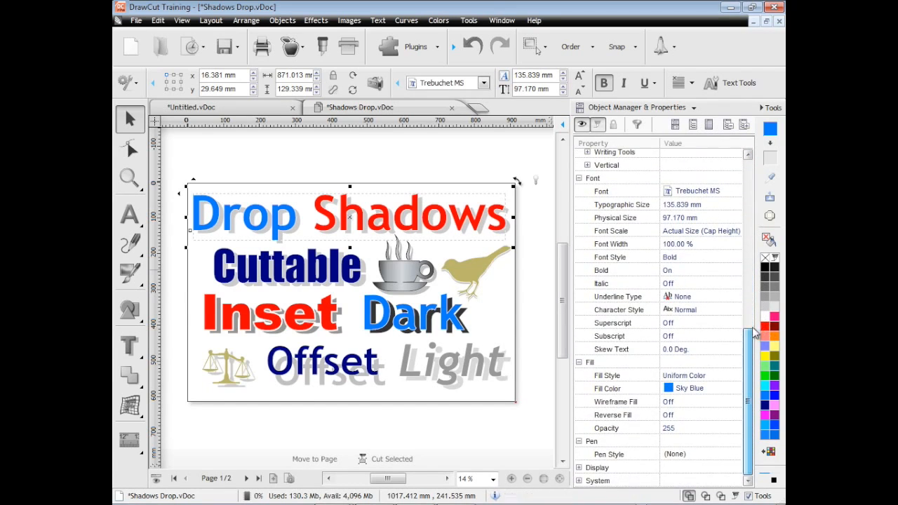
left_click(694, 270)
left_click(735, 270)
left_click(719, 282)
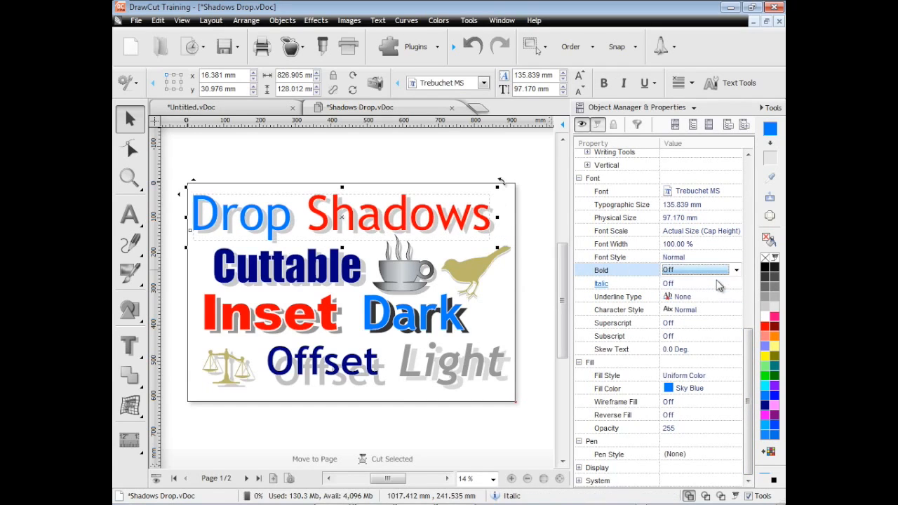
left_click(736, 270)
left_click(716, 293)
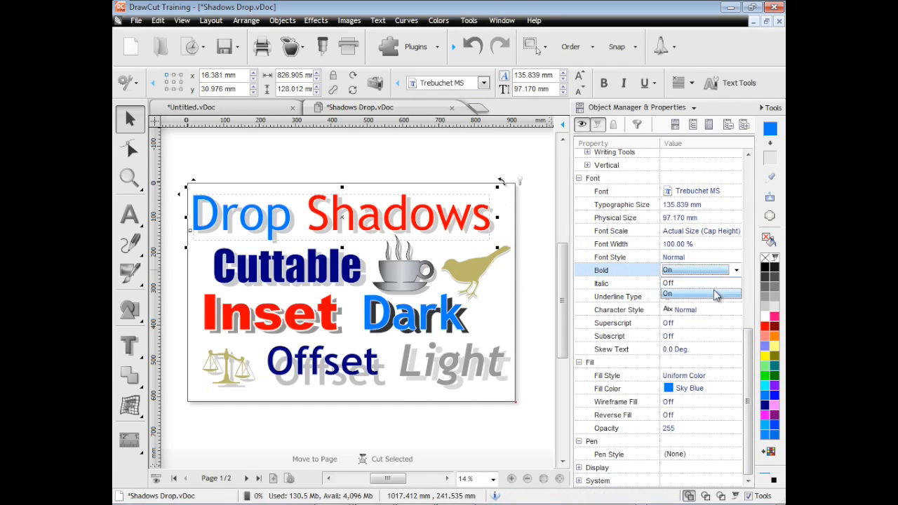
Set the typographic size of the Drop Shadows text to 136.191 mm
left_click(622, 204)
left_click(736, 201)
left_click(737, 207)
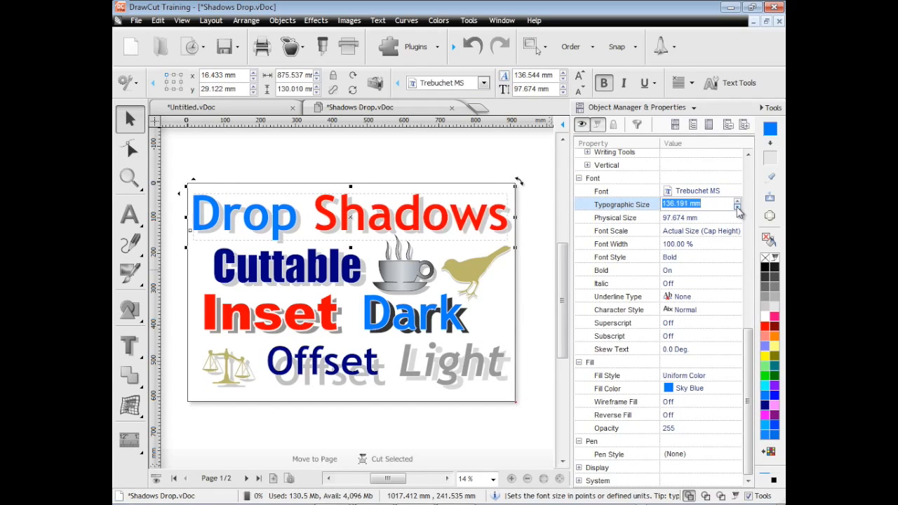
left_click(723, 256)
Display only the object tree in place of the property list
scroll(733, 351, "up", 15)
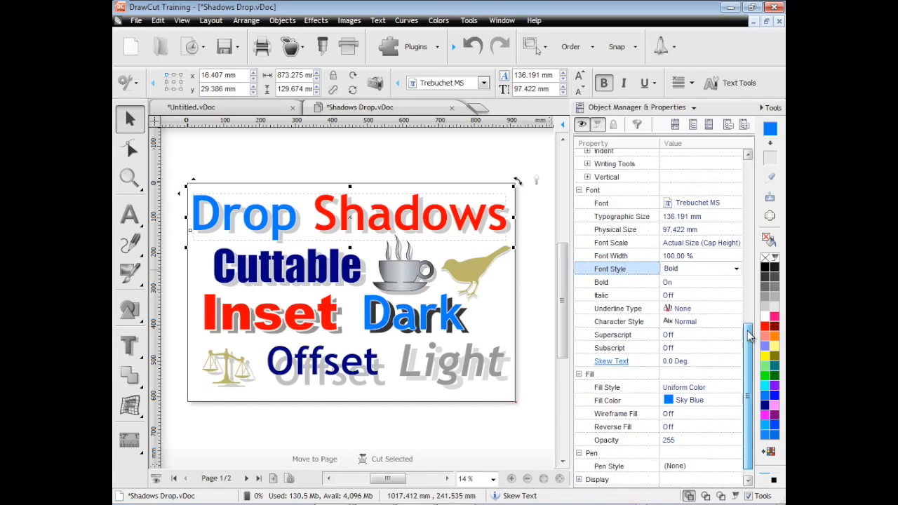
left_click(691, 124)
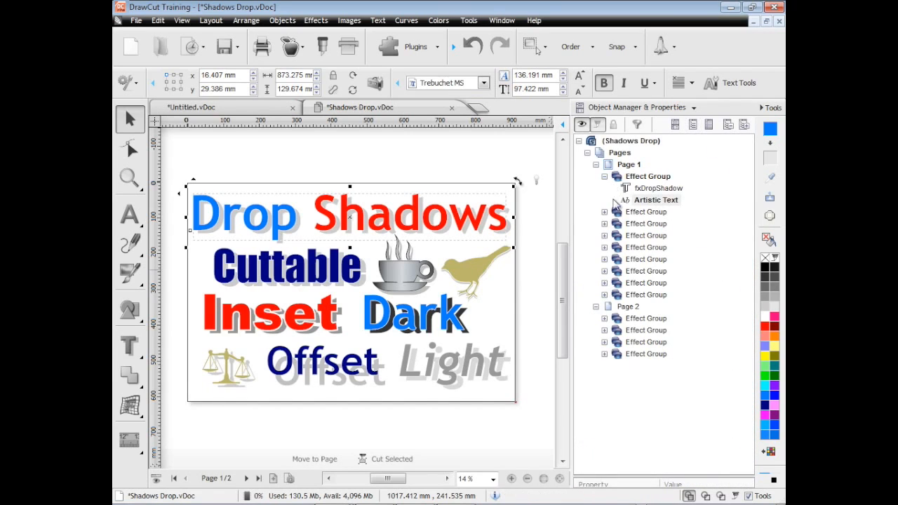
View Page 2 and return to Page 1, first from the object tree and again from the page thumbnails
left_click(631, 309)
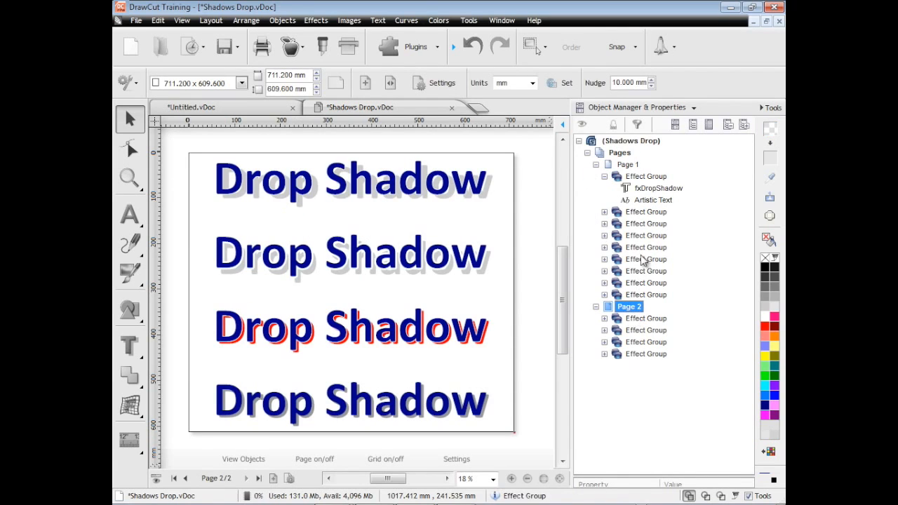
left_click(627, 165)
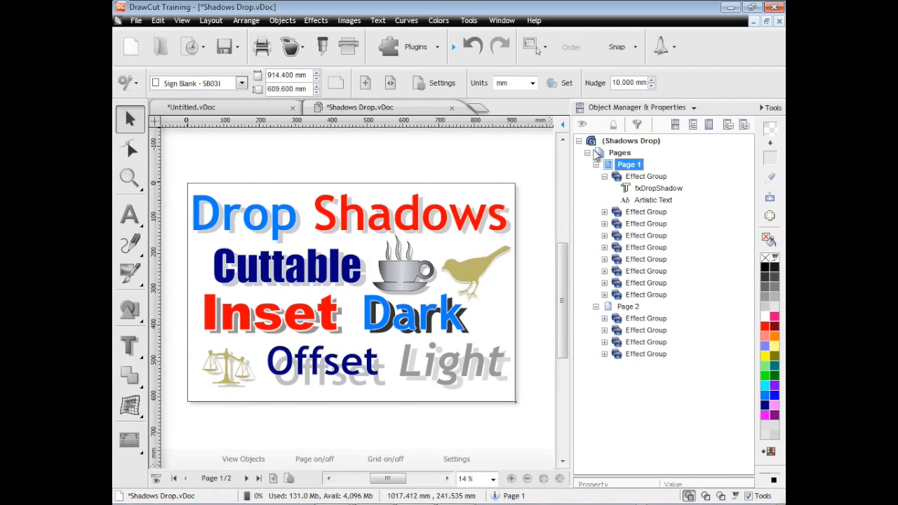
left_click(566, 126)
left_click(529, 309)
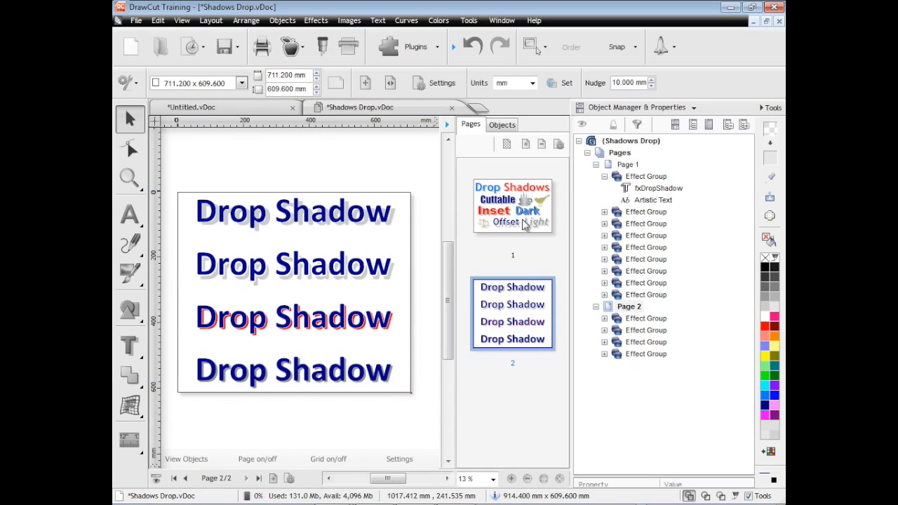
left_click(526, 234)
Browse the object thumbnails of Page 1, selecting the Cuttable effect group, the Inset effect group and the Inset drop shadow
left_click(504, 125)
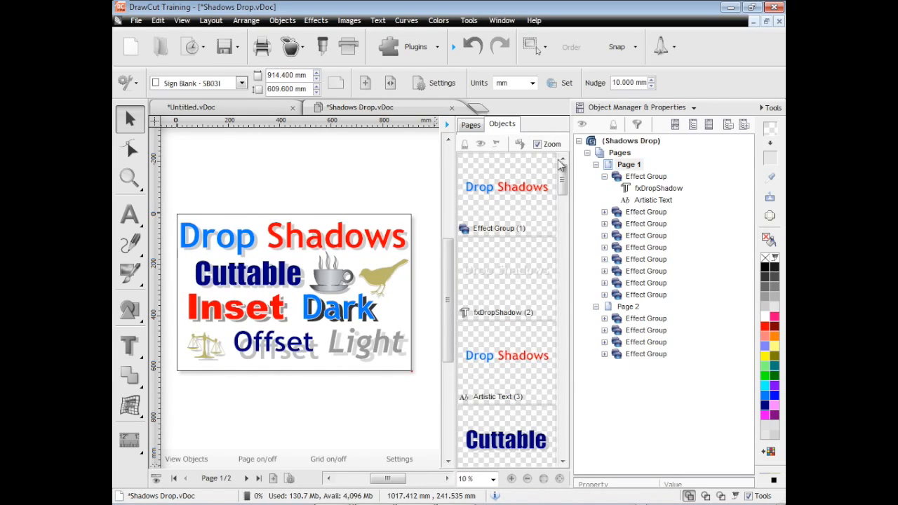
scroll(565, 180, "down", 3)
left_click(510, 190)
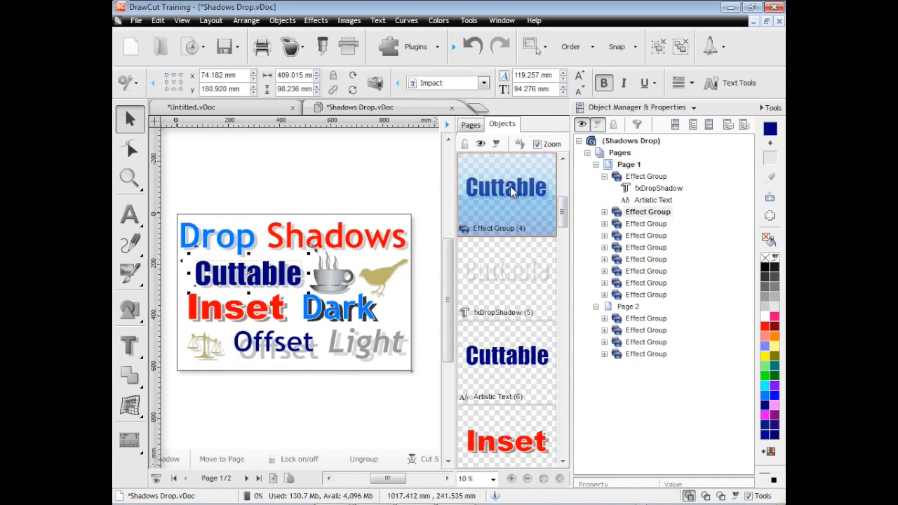
scroll(521, 419, "down", 1)
left_click(516, 395)
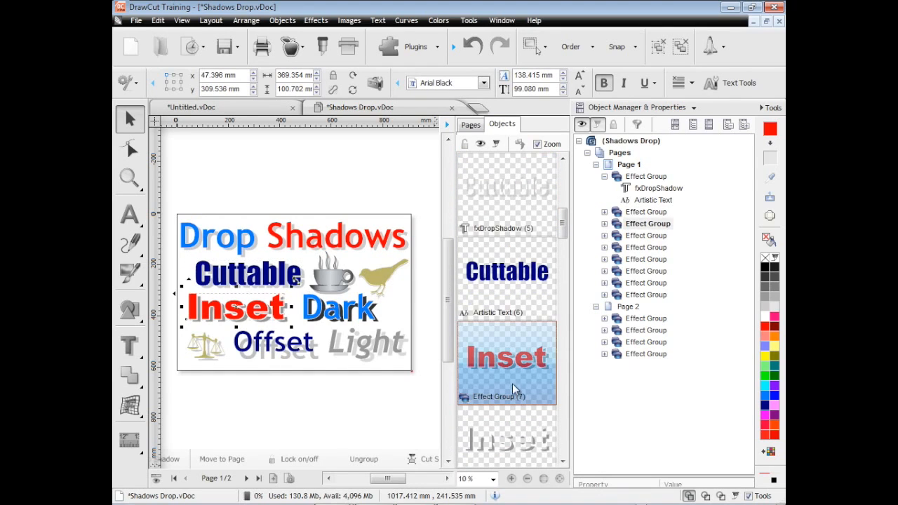
left_click(523, 452)
Pick out the Dark title's drop shadow and artistic text among the object thumbnails and in its expanded effect group in the tree
scroll(519, 386, "down", 5)
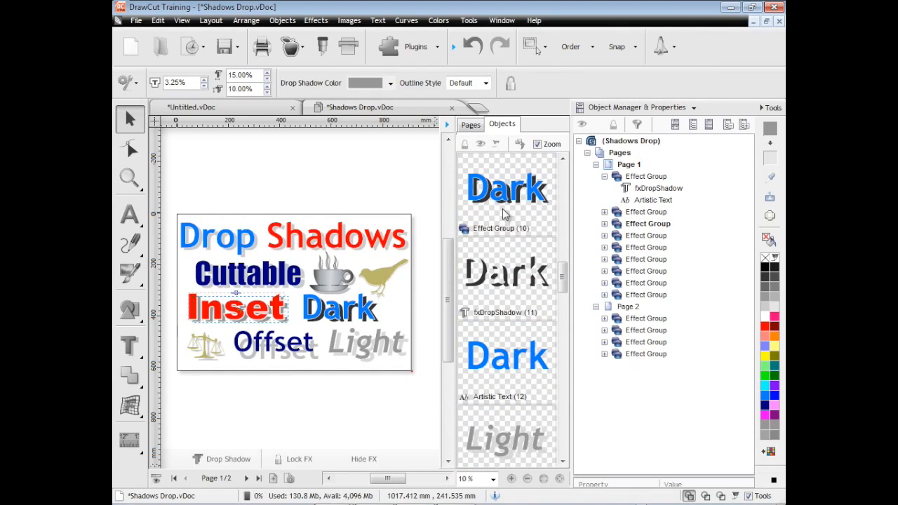
left_click(510, 261)
left_click(519, 362)
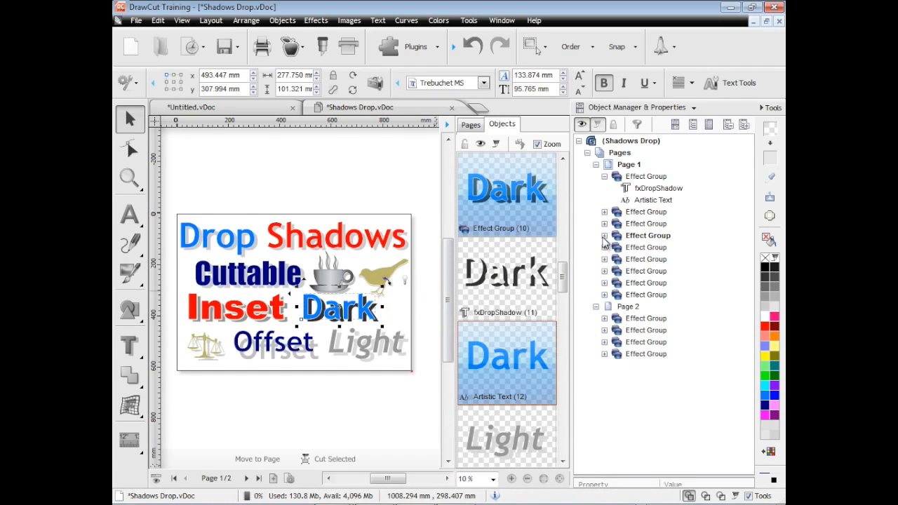
left_click(605, 235)
left_click(660, 248)
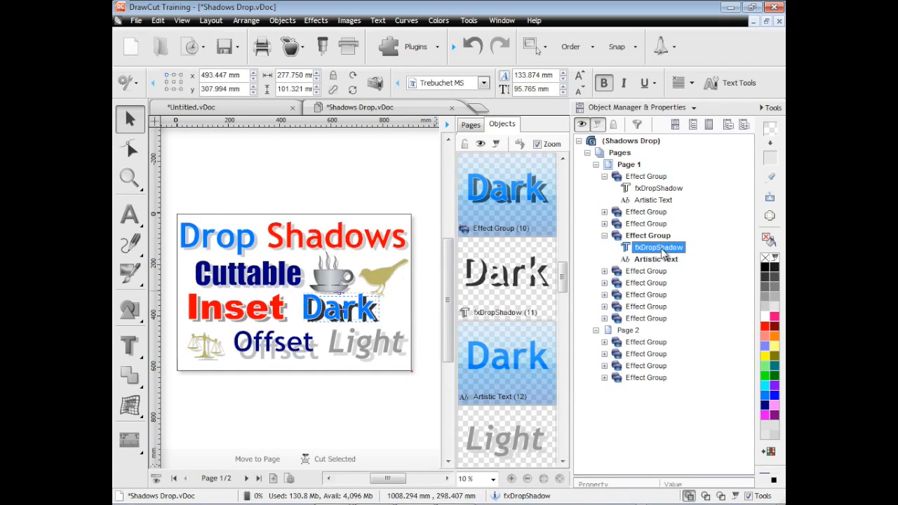
left_click(660, 260)
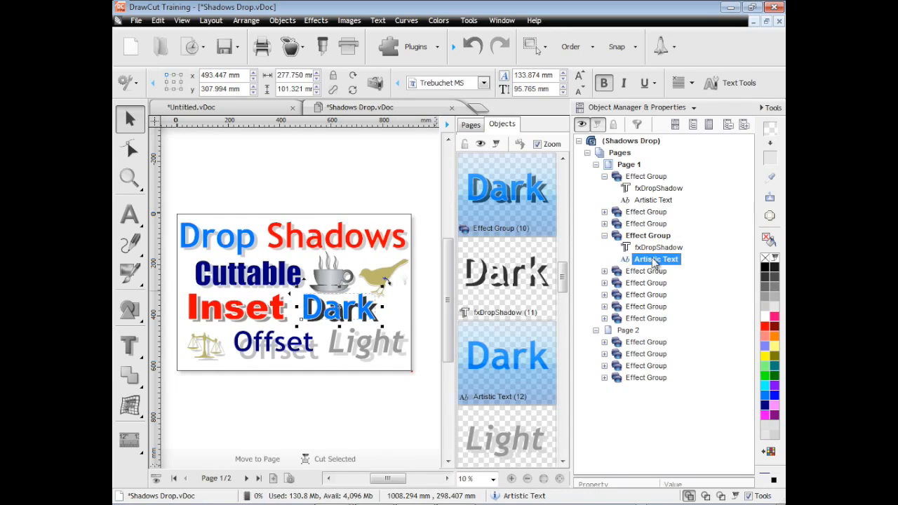
Bring back the page thumbnails and view page 2, ending on page 1
left_click(471, 126)
left_click(520, 299)
left_click(520, 238)
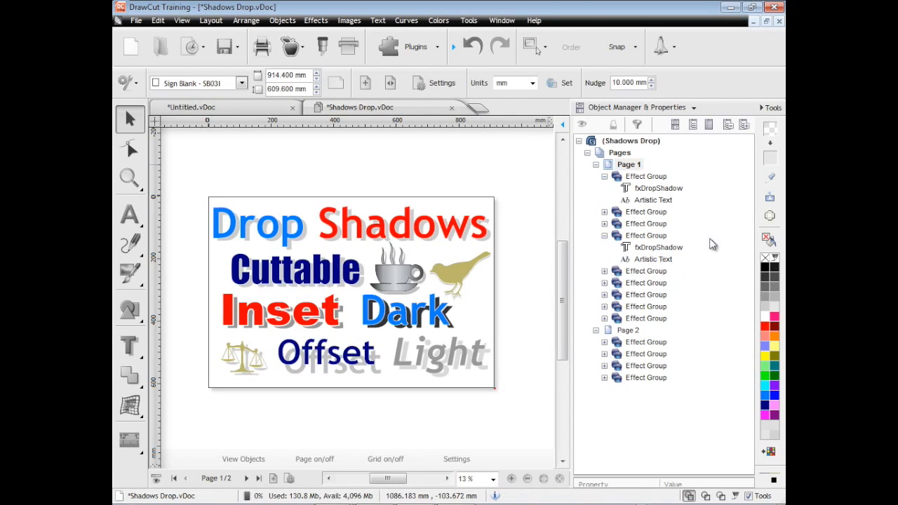
Show the object tree together with the property list and select the Drop Shadows title on the page
left_click(674, 125)
left_click_drag(748, 231, 753, 277)
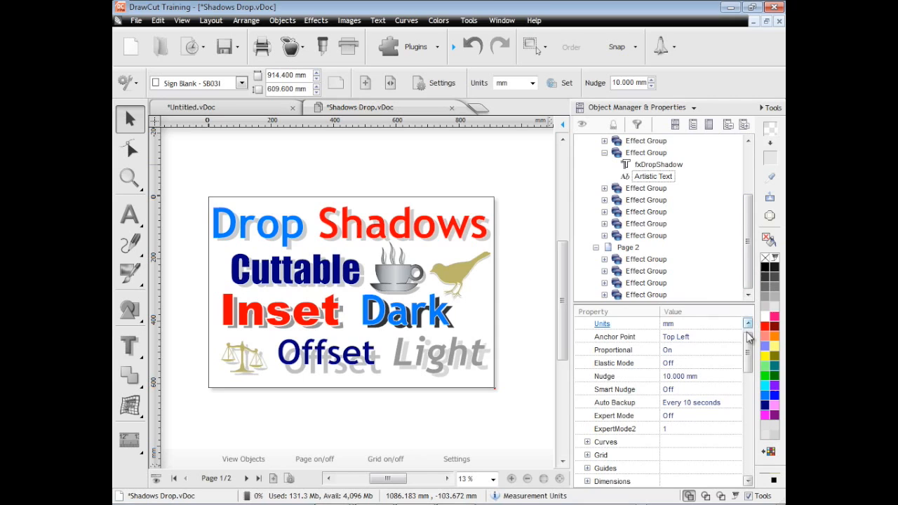
left_click_drag(749, 339, 751, 336)
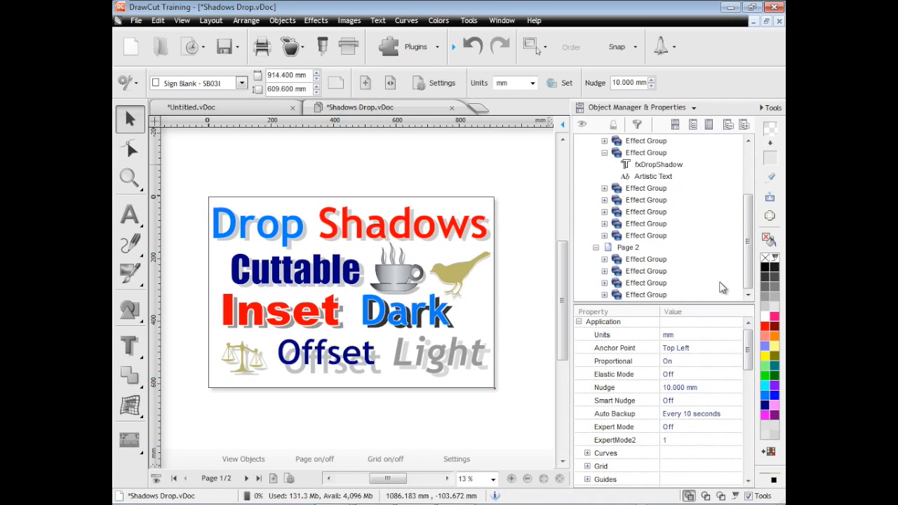
left_click(454, 230)
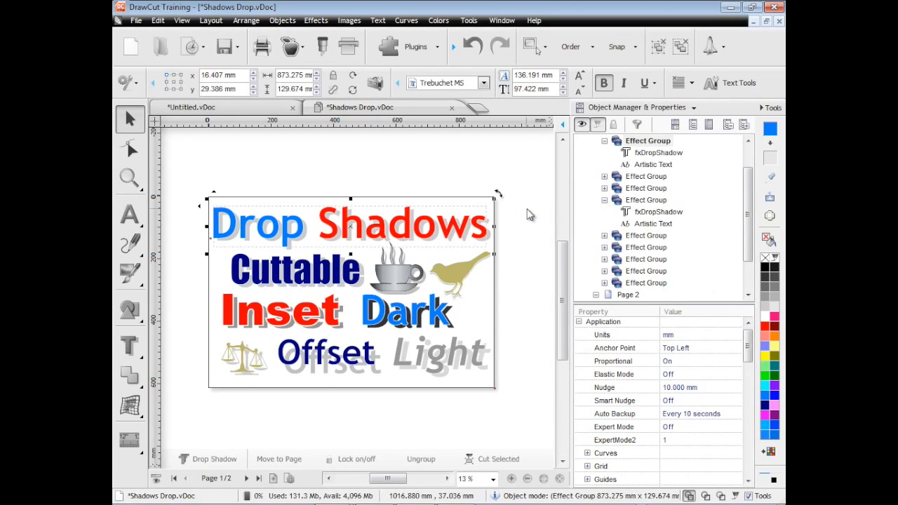
Look through the fill style, pen, select and edit color settings of the Color, Fills and Pen Tools
left_click(617, 109)
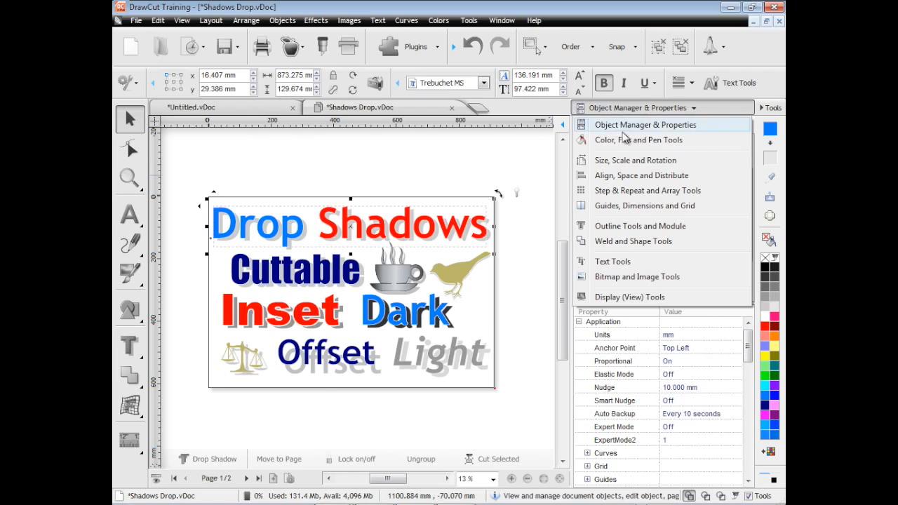
left_click(623, 139)
left_click(629, 136)
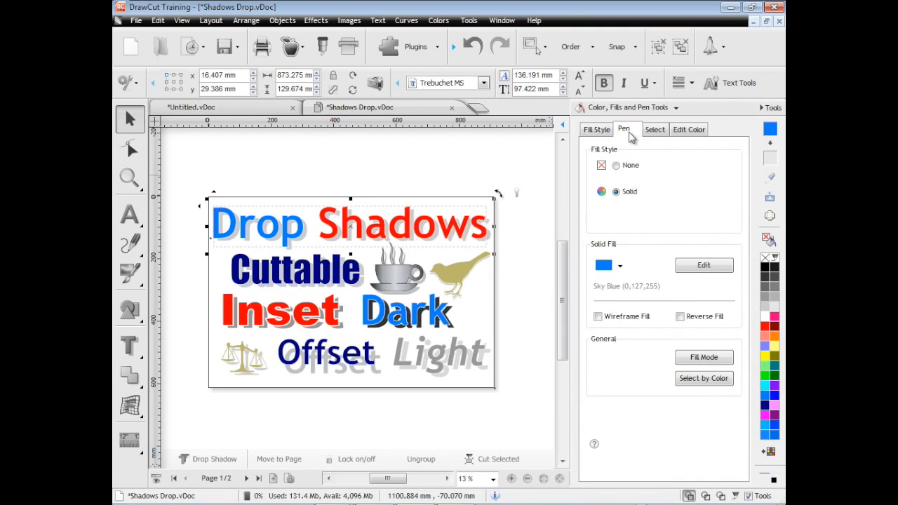
left_click(653, 132)
left_click(687, 129)
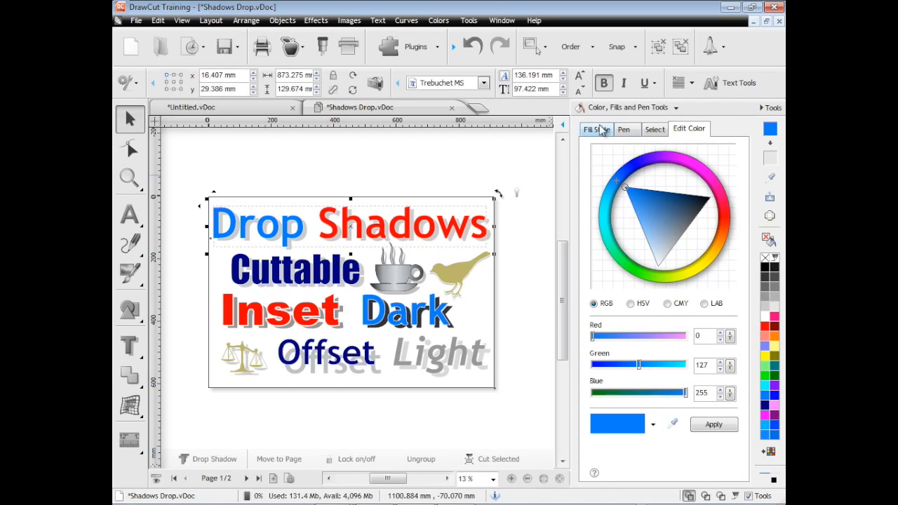
left_click(602, 131)
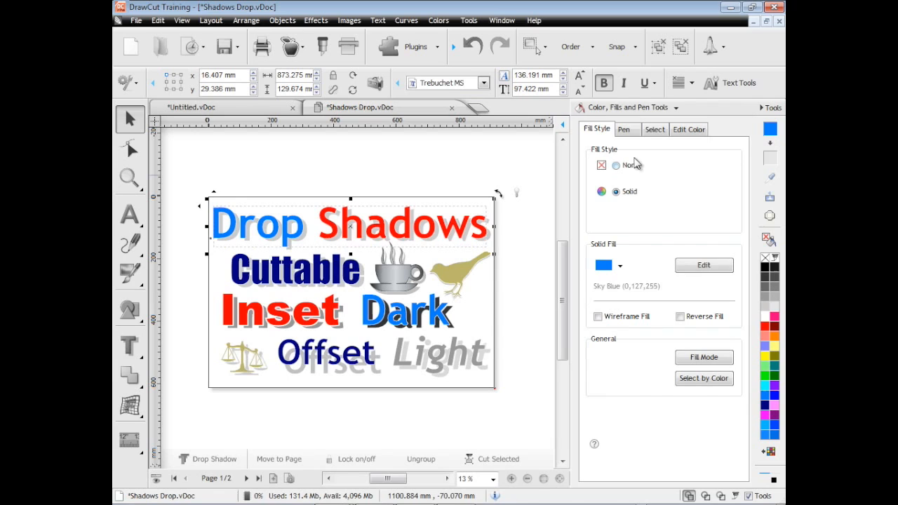
Use Size, Scale and Rotation to shift the Drop Shadows title to a left position of 19.407 mm
left_click(634, 109)
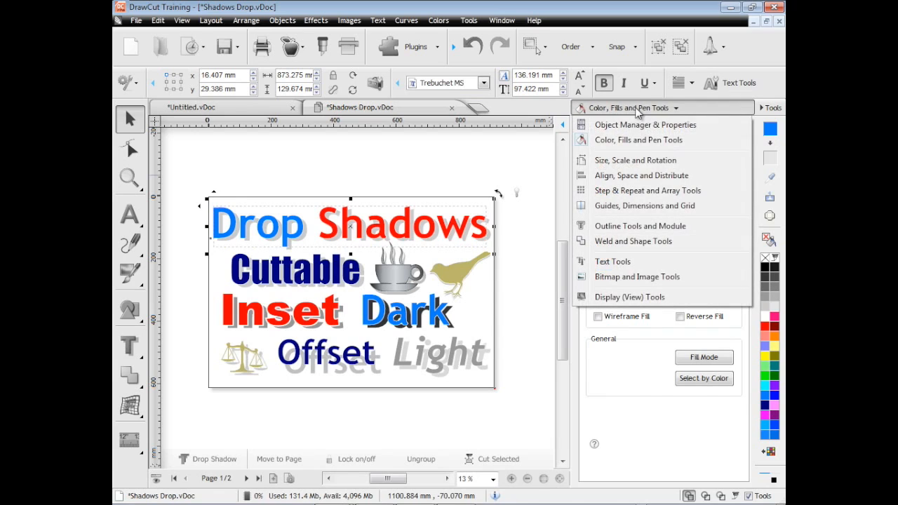
left_click(641, 160)
left_click(730, 172)
left_click(729, 172)
left_click(730, 172)
left_click(730, 171)
left_click(730, 172)
left_click(729, 172)
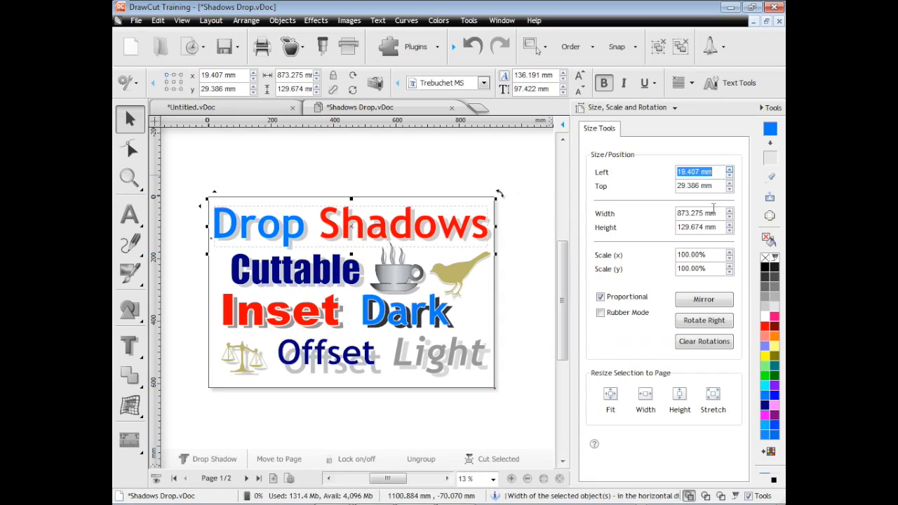
Scale the Drop Shadows title up and back down proportionally, ending at 866.741 mm wide and 128.704 mm high
left_click(729, 253)
left_click(730, 253)
left_click(729, 252)
left_click(730, 258)
left_click(729, 258)
left_click(729, 258)
Mirror the Drop Shadows title and mirror it back
left_click(722, 301)
left_click(723, 300)
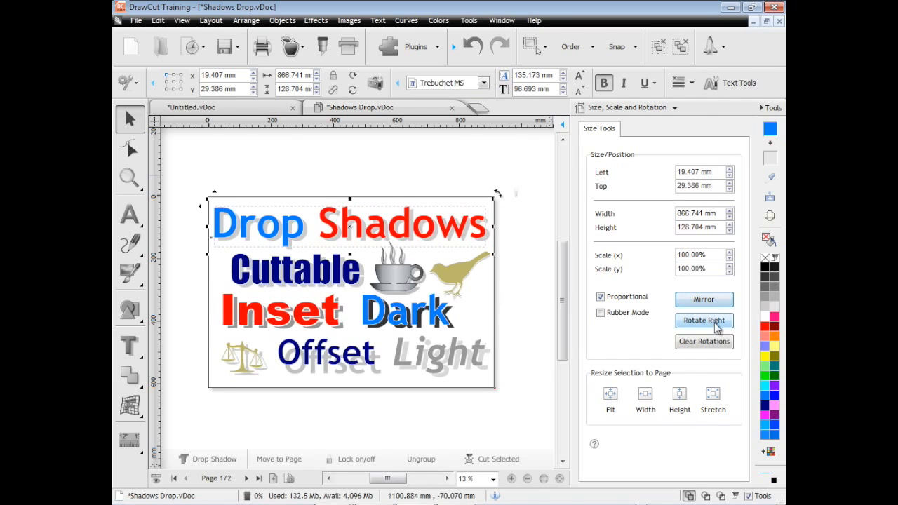
left_click(618, 409)
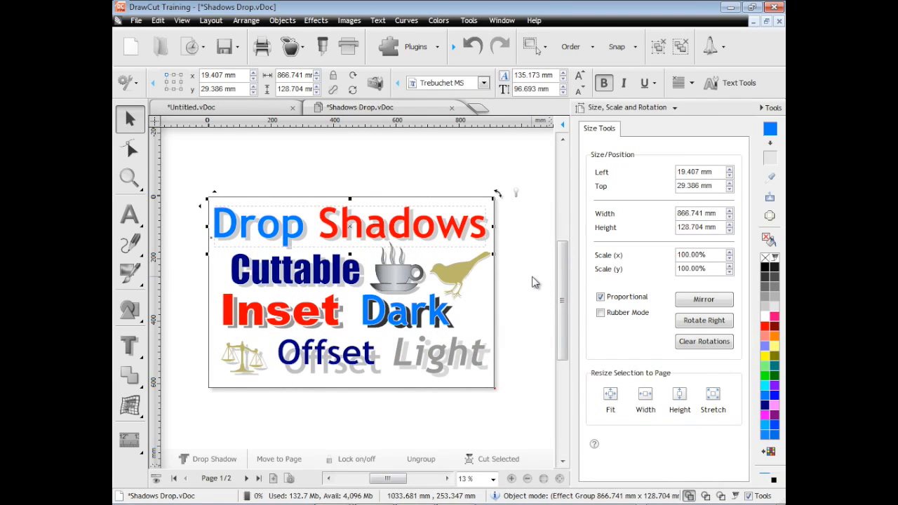
Look through the align, space and distribute options of the Align, Space and Distribute tools
left_click(626, 109)
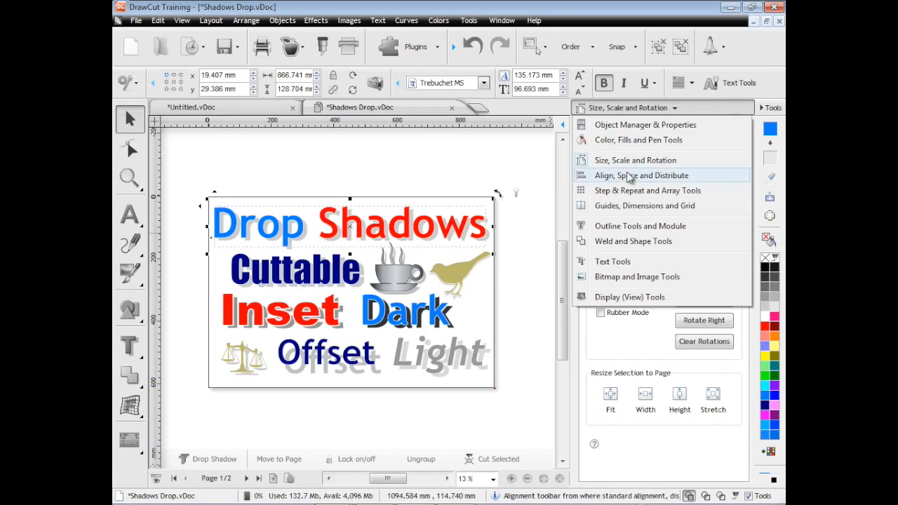
left_click(629, 176)
left_click(619, 131)
left_click(657, 131)
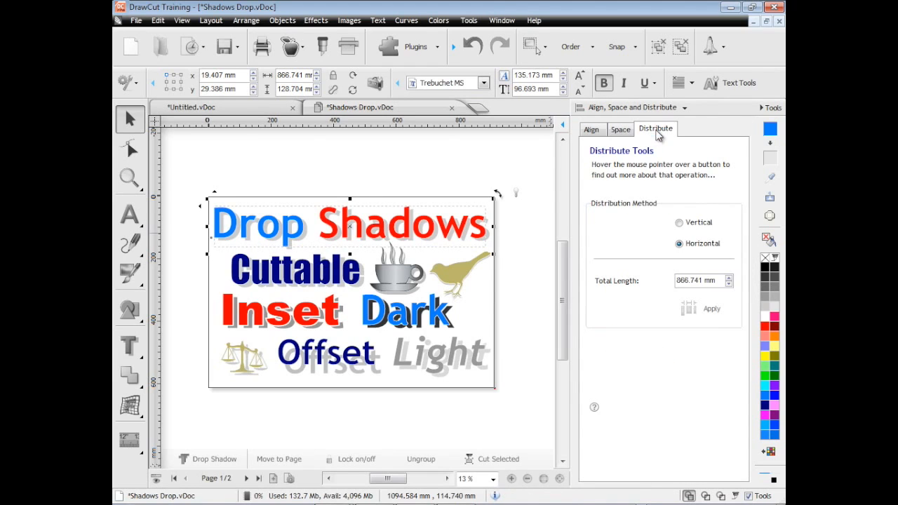
left_click(620, 130)
left_click(591, 131)
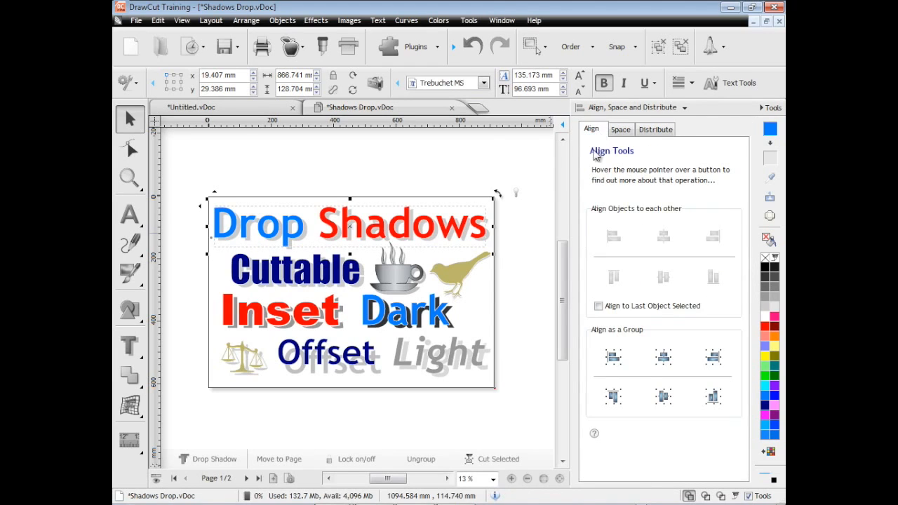
Look through the tile array, step repeat and circle array options of the Step & Repeat and Array Tools
left_click(631, 108)
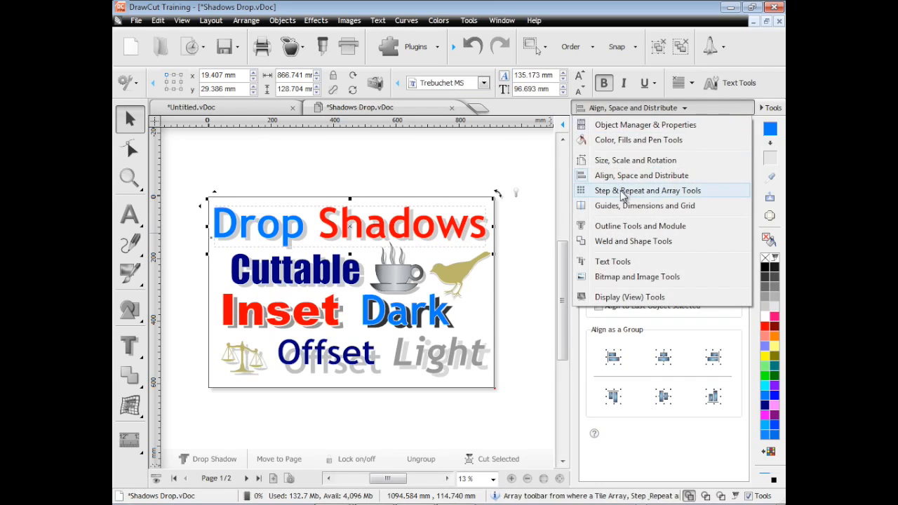
left_click(623, 195)
left_click(640, 132)
left_click(688, 132)
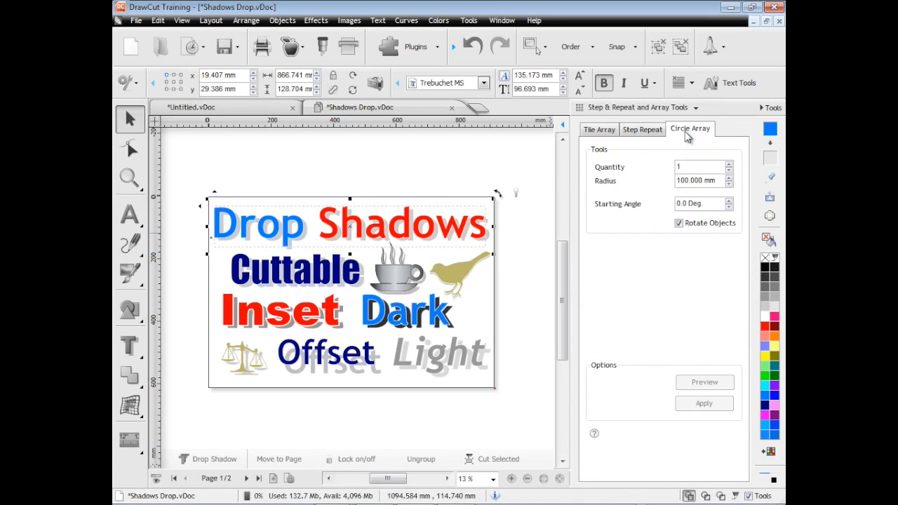
Add guides at the bottom and right edges of the Drop Shadows title and a standard width dimension above it
left_click(640, 109)
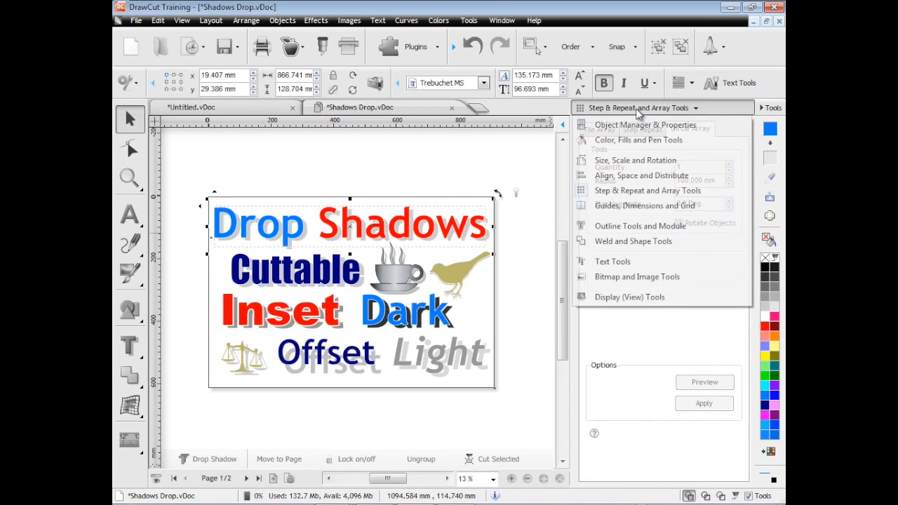
left_click(642, 204)
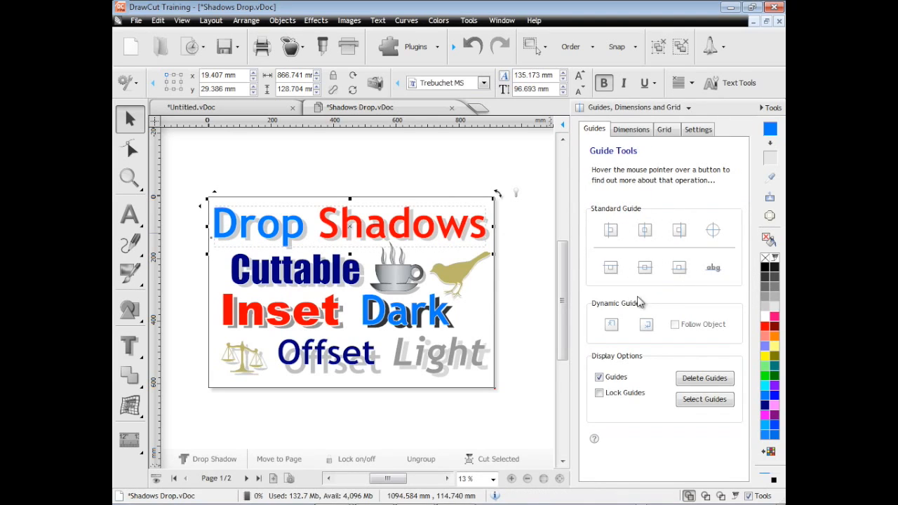
left_click(679, 268)
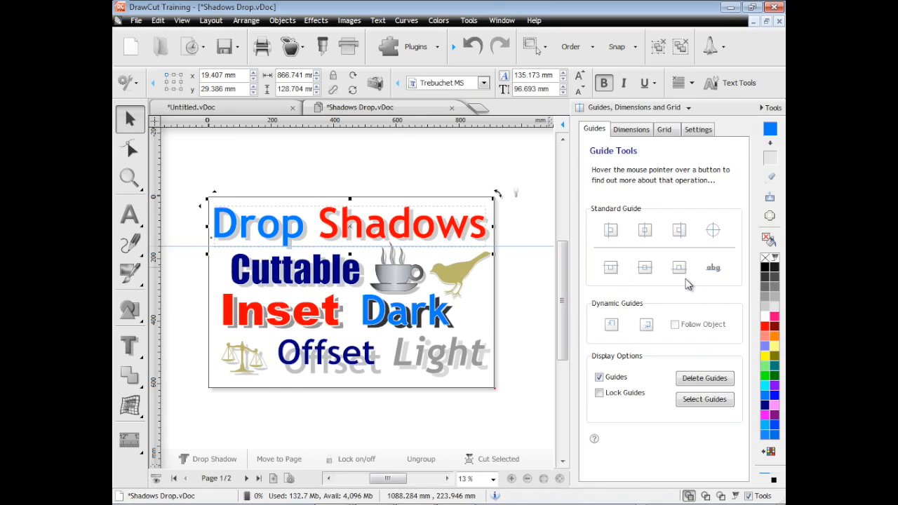
left_click(679, 230)
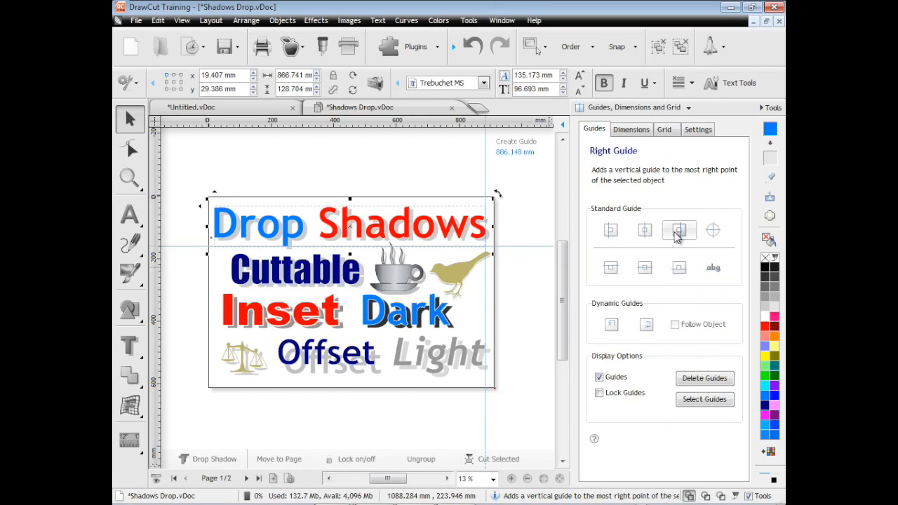
left_click(635, 130)
left_click(671, 231)
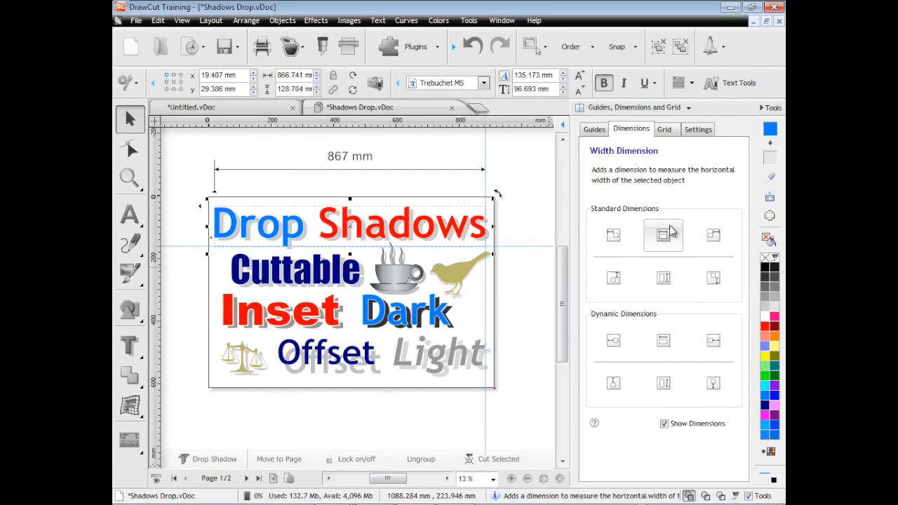
Look over the grid display options and open the Outline Tools and Module
left_click(664, 130)
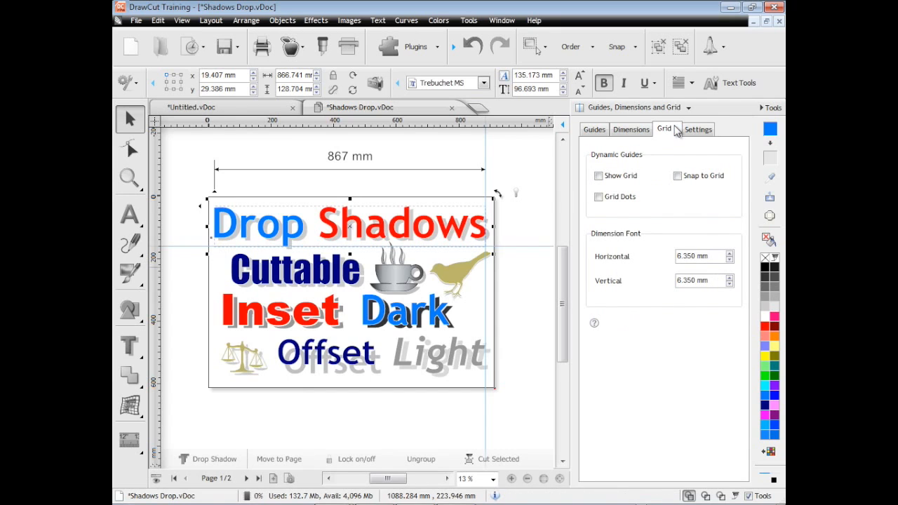
left_click(639, 176)
left_click(627, 200)
left_click(617, 112)
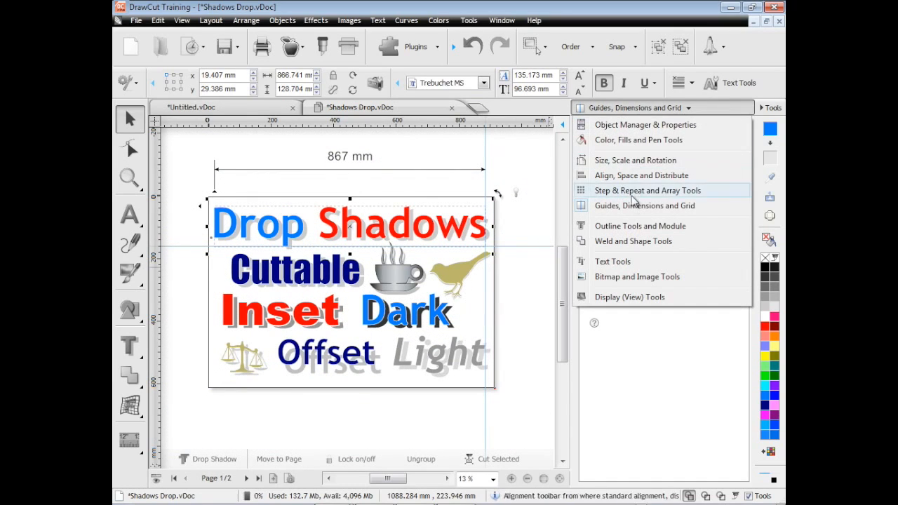
left_click(634, 227)
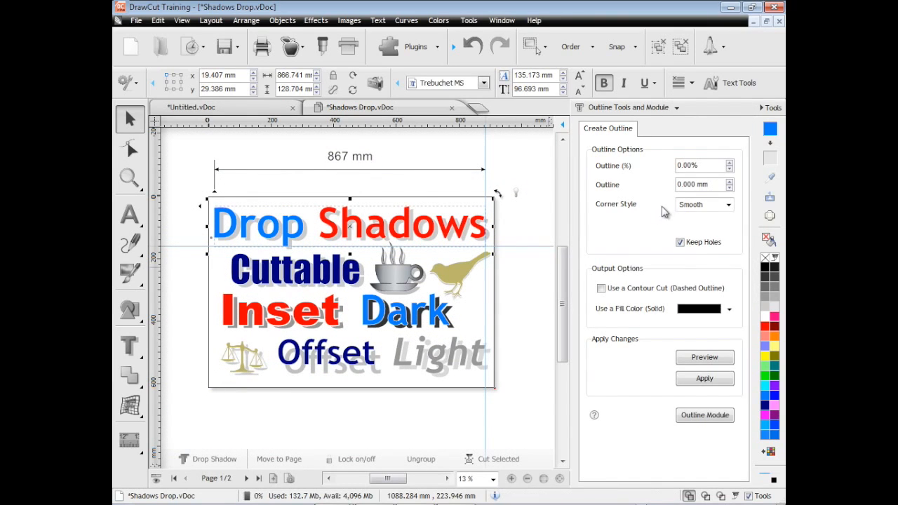
Apply a 3.000 mm smooth-cornered outline with solid black fill to the Drop Shadows title, keeping holes
left_click(729, 182)
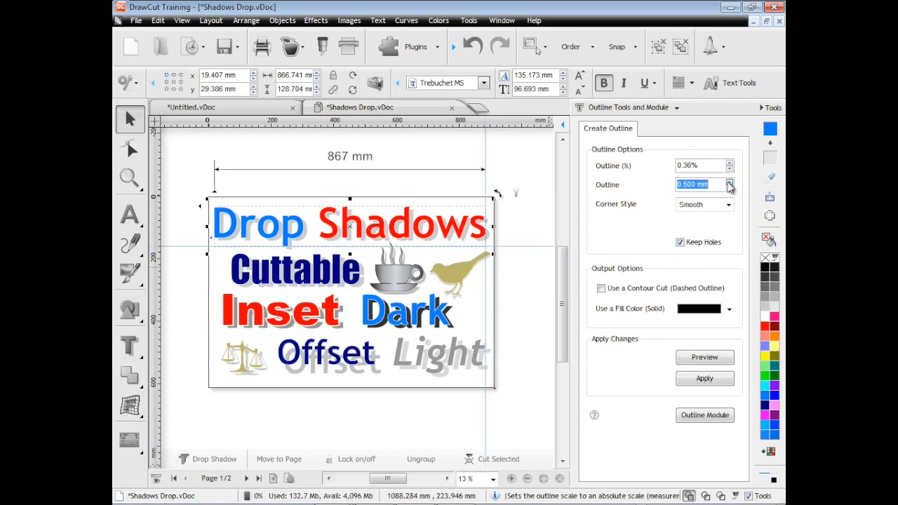
left_click(729, 182)
left_click(728, 182)
left_click(729, 182)
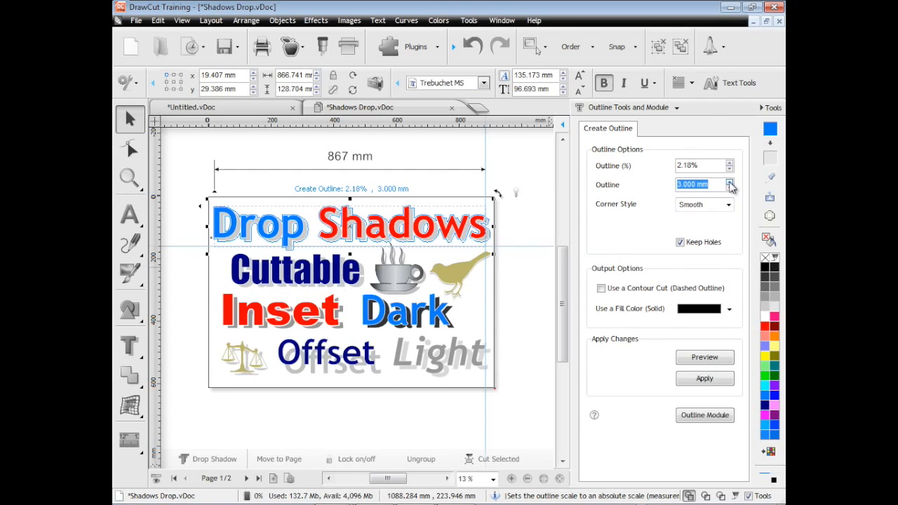
left_click(705, 379)
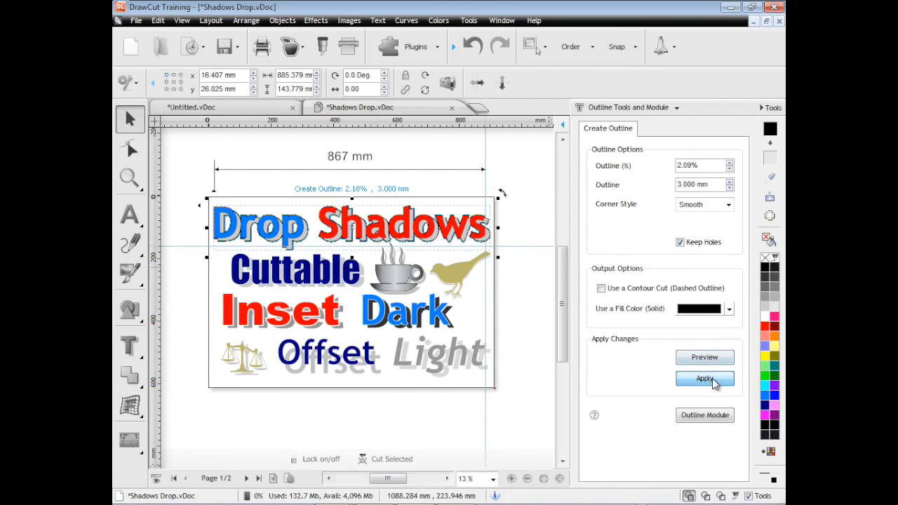
left_click(523, 289)
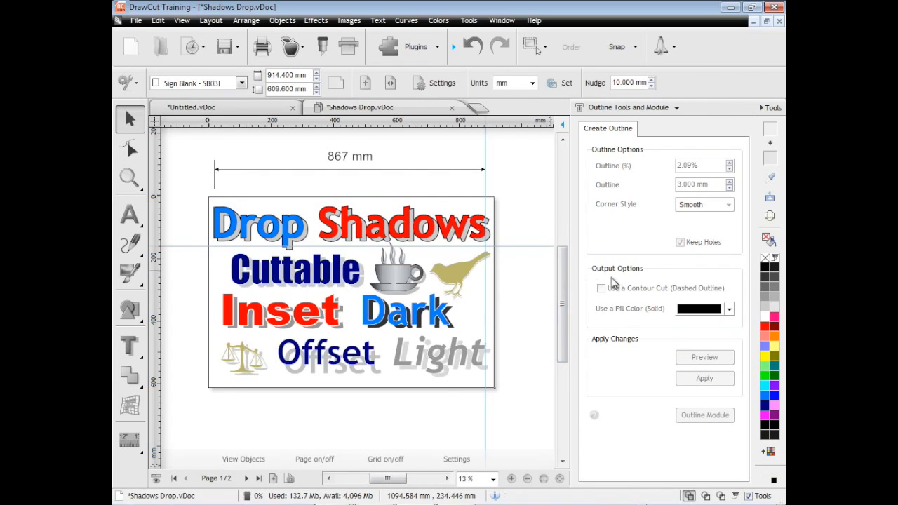
Look over the Weld and Shape Tools and the Text Tools, and collapse the docked tools
left_click(637, 110)
left_click(631, 241)
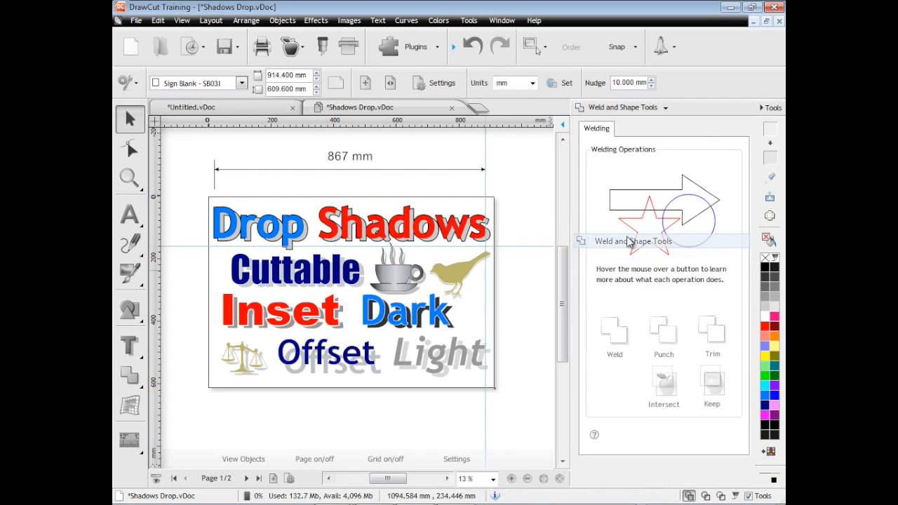
left_click(622, 111)
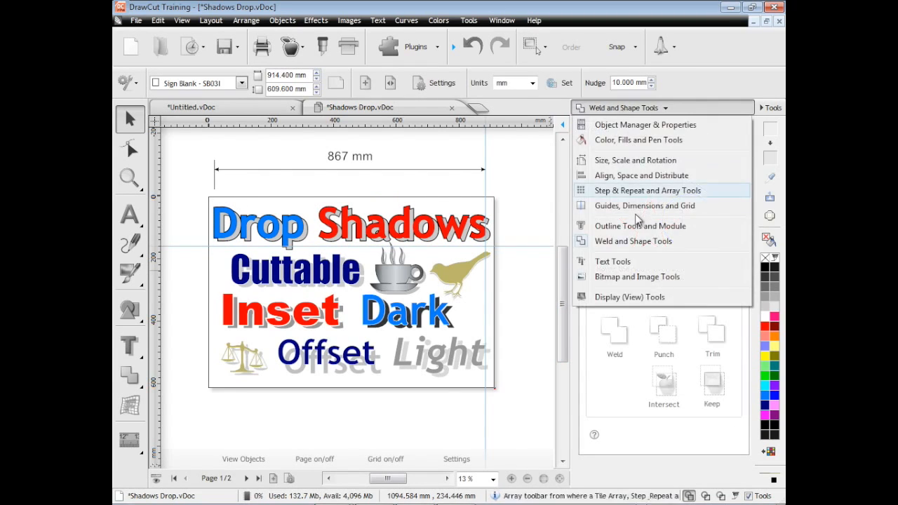
left_click(625, 261)
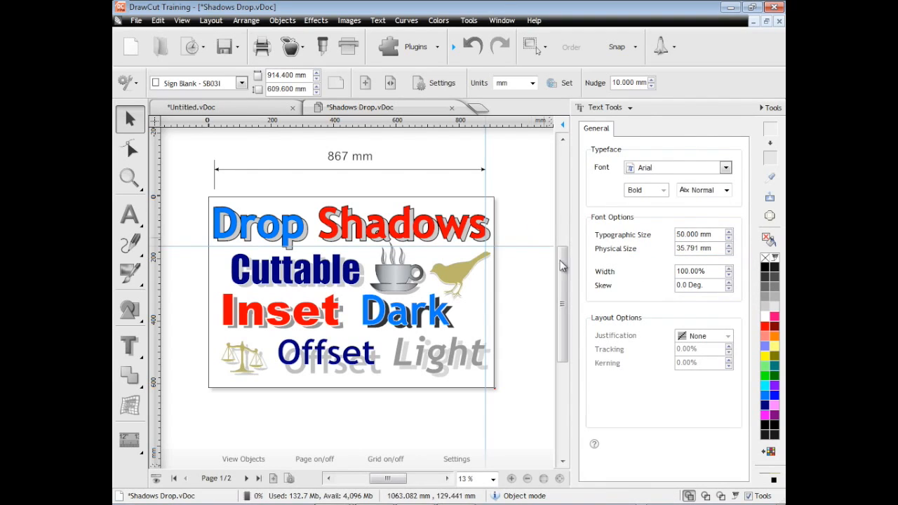
left_click(767, 108)
Select the Cuttable text and open the Color Libraries from the extended color palette
left_click(446, 279)
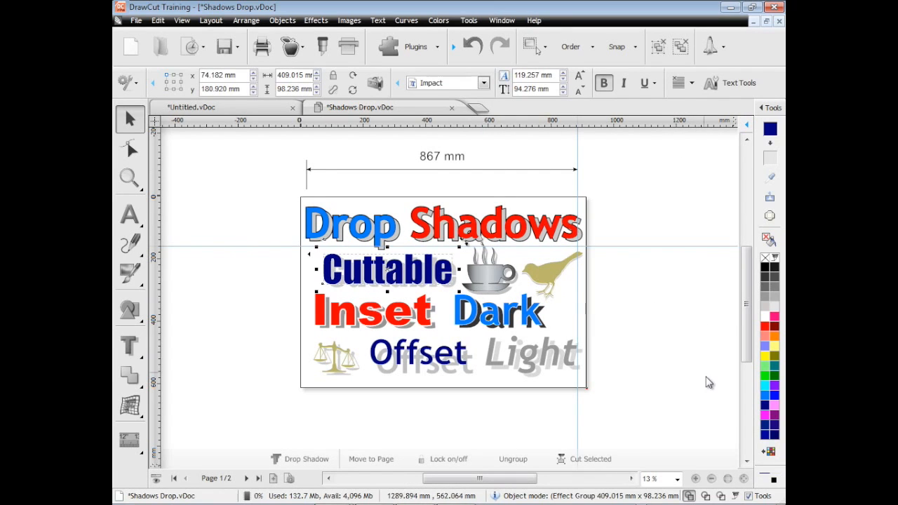
left_click(770, 451)
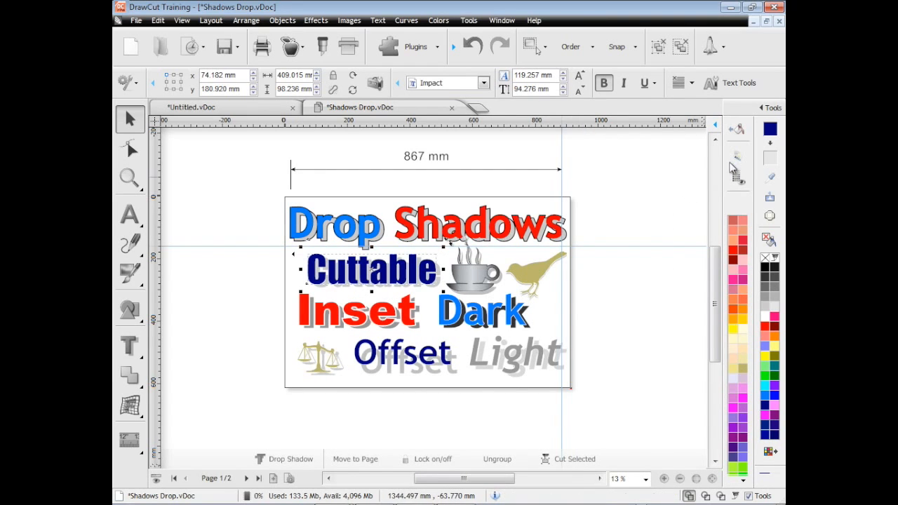
left_click(737, 159)
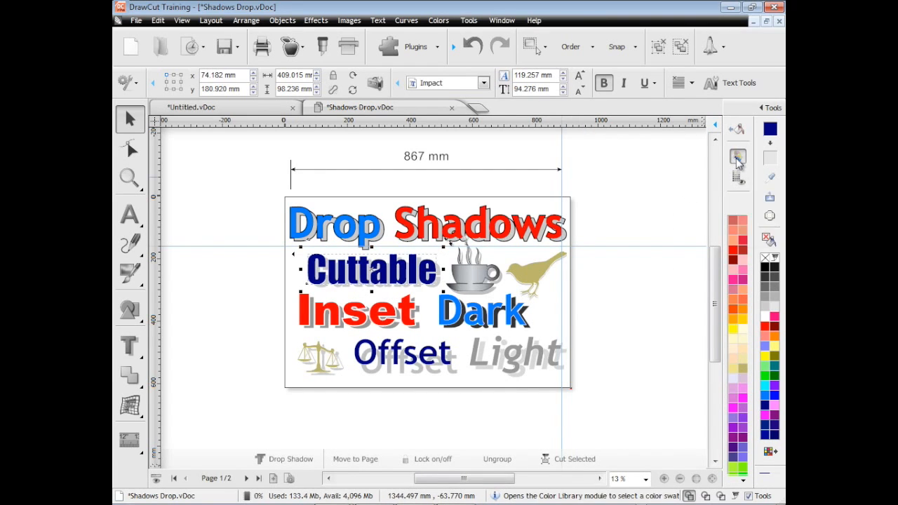
left_click_drag(500, 307, 510, 288)
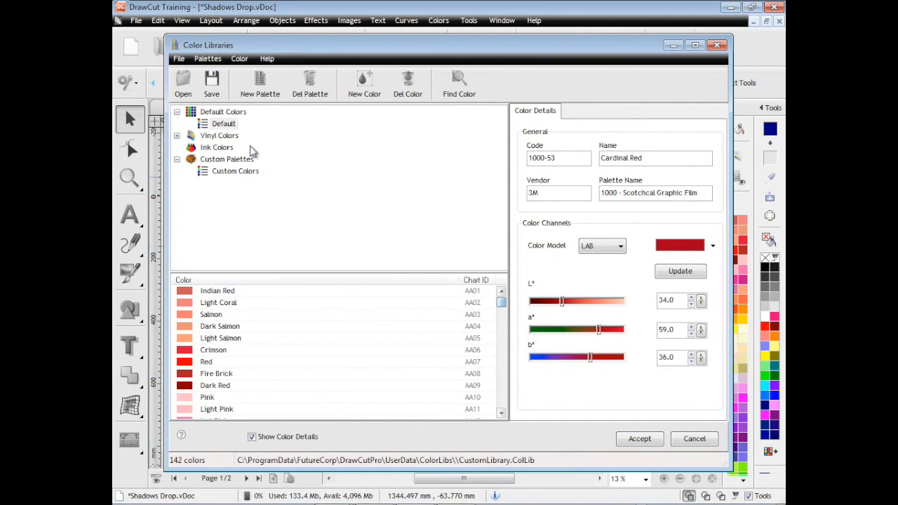
Load 3M's 1000 - Scotchcal Graphic Film vinyl colors into the extended palette, with 1000-53 Cardinal Red as the chosen color
left_click(180, 137)
left_click(188, 136)
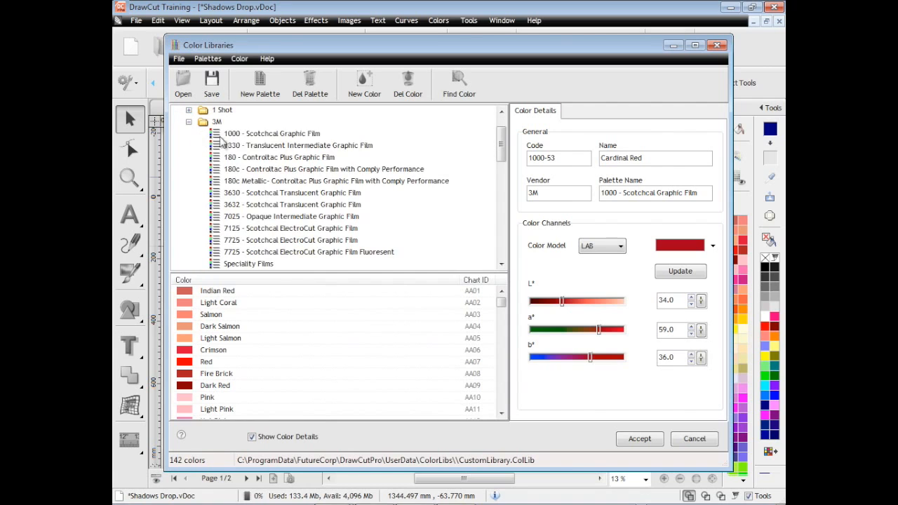
left_click(263, 145)
left_click(265, 146)
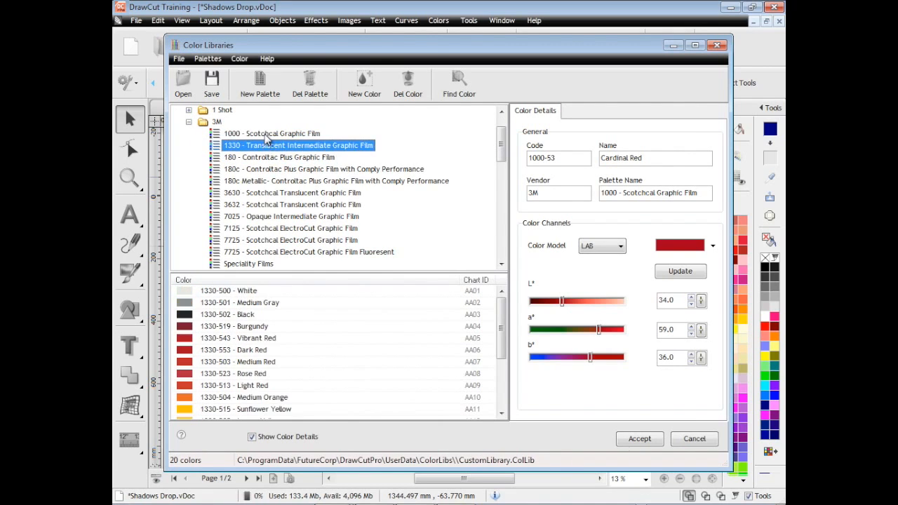
left_click(270, 135)
left_click(221, 314)
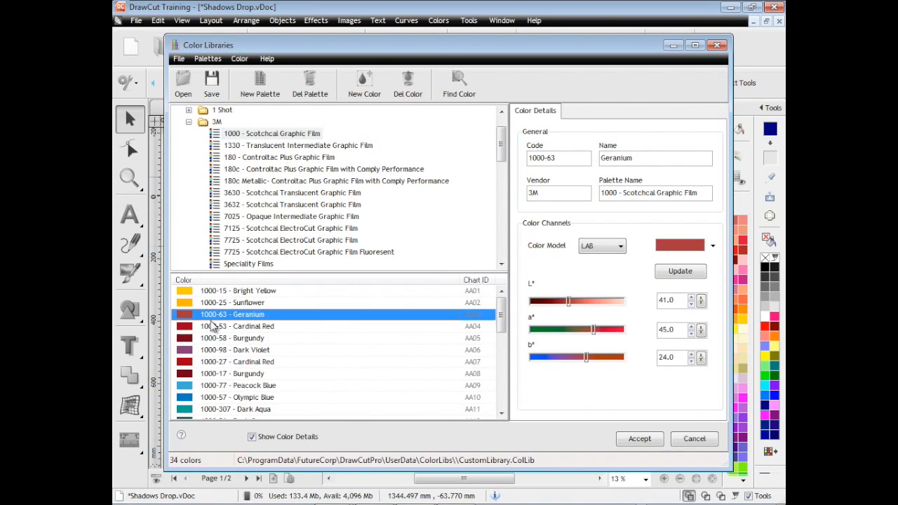
left_click(234, 326)
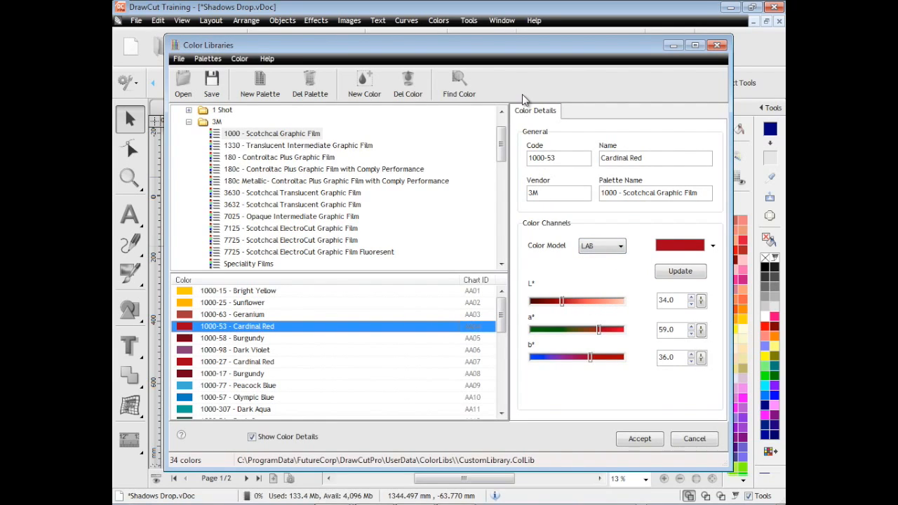
left_click(642, 439)
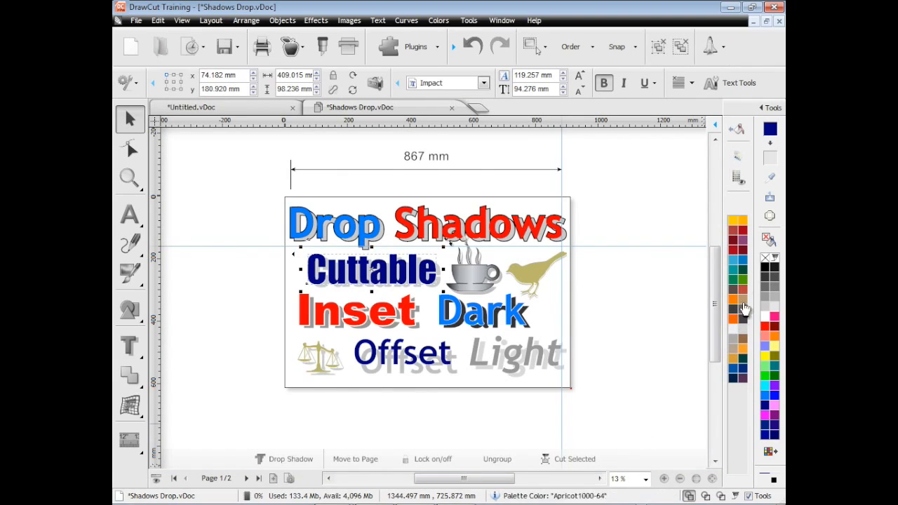
Fill the Cuttable text with Cardinal Red from the 3M palette, hide the extended palette and deselect the text
left_click(733, 249)
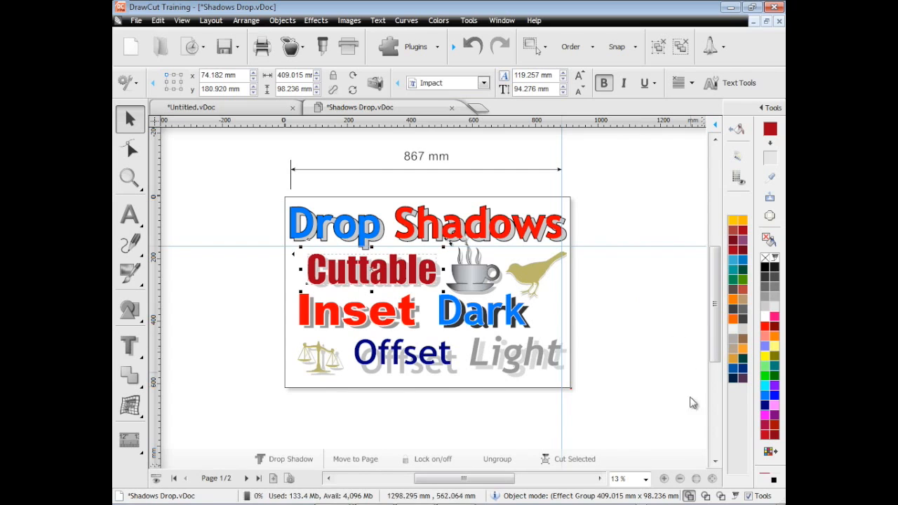
left_click(769, 456)
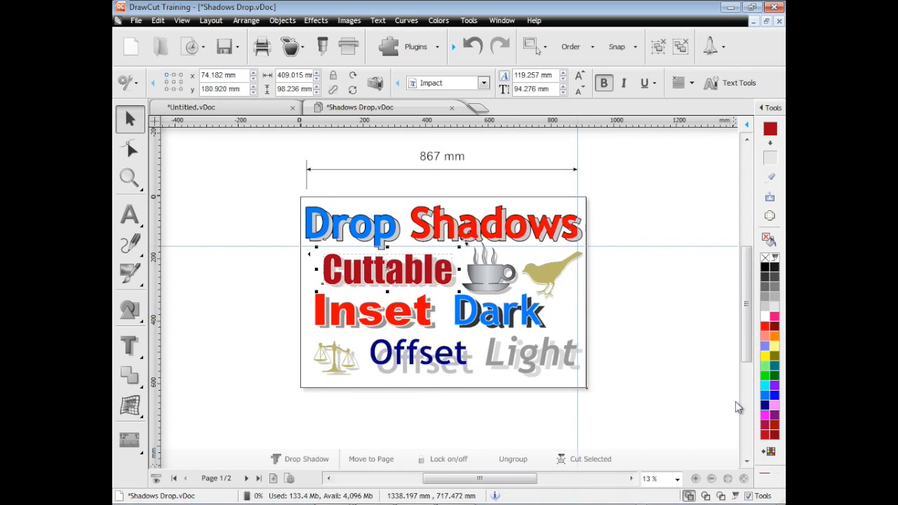
left_click(664, 338)
Toggle the page display and the grid display, returning each to its original setting
left_click(415, 461)
left_click(415, 463)
left_click(479, 461)
left_click(479, 462)
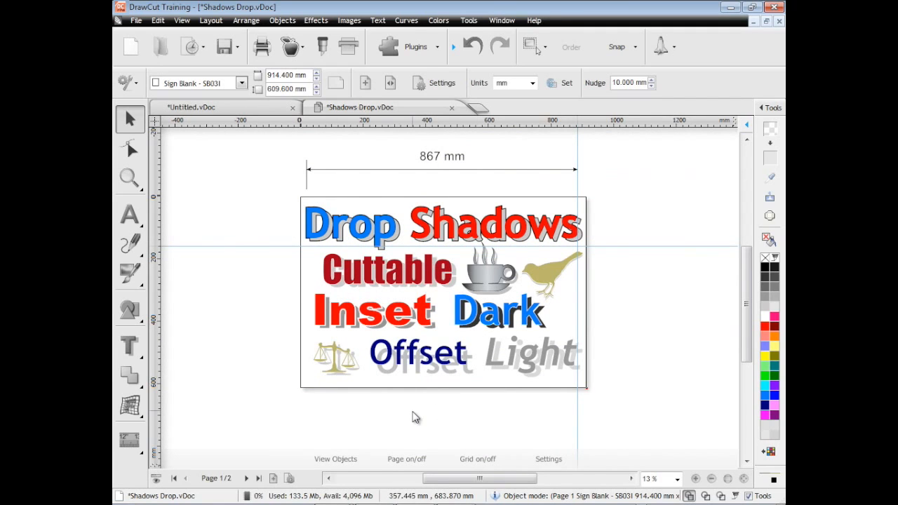
Go to page 2 with the page thumbnails shown and add a blank third page
left_click(247, 479)
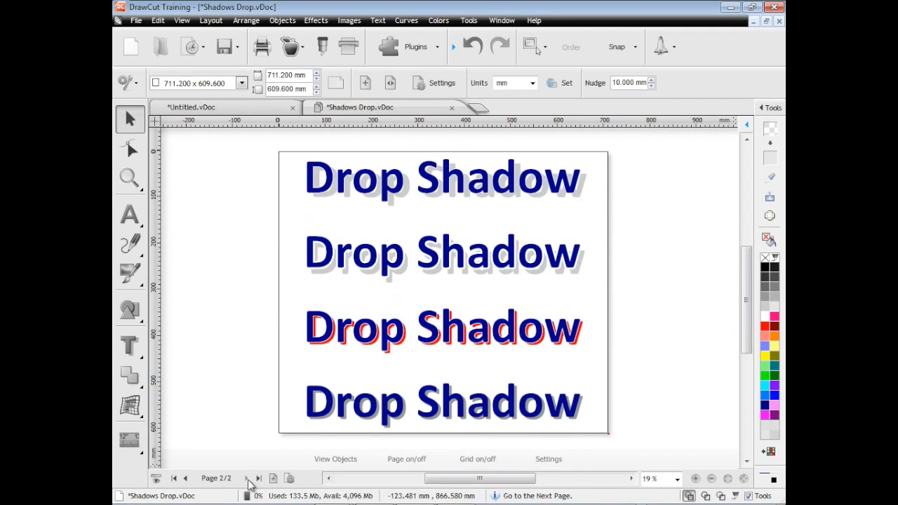
left_click(746, 124)
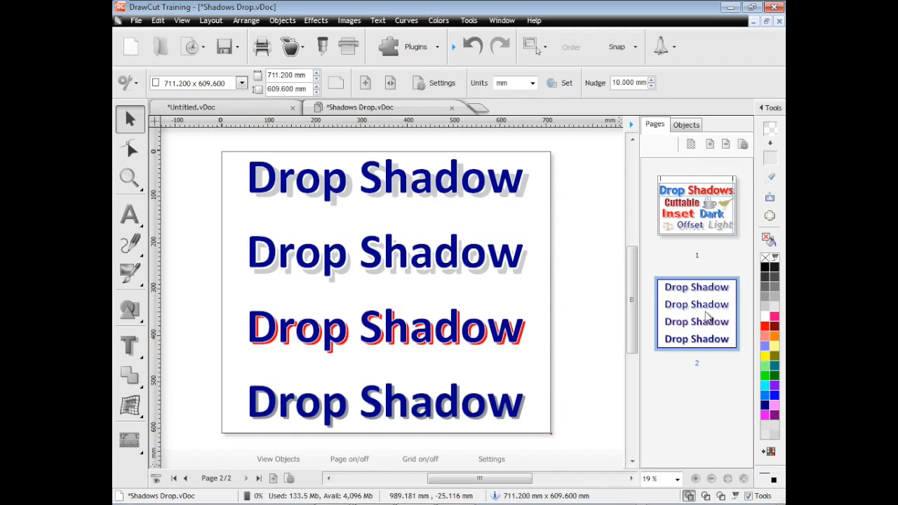
left_click(273, 479)
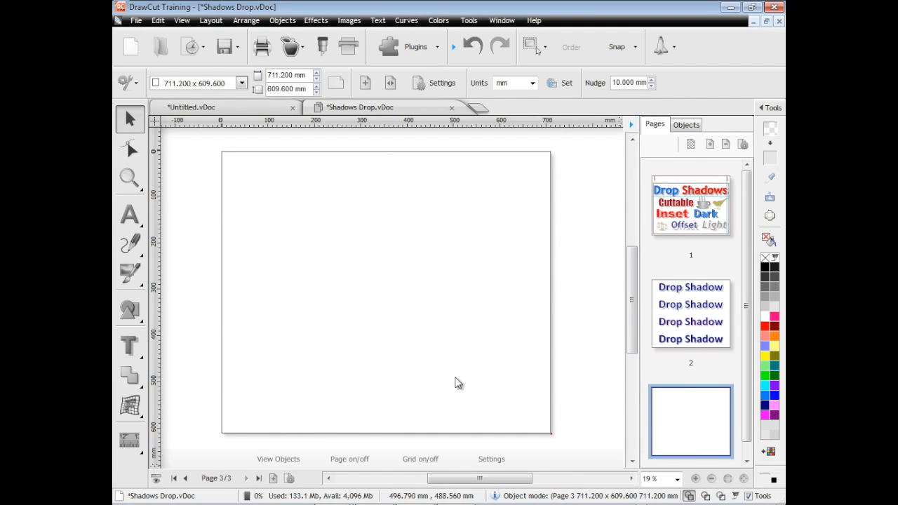
Delete the blank third page and return to page 1 with the page thumbnails hidden
left_click(725, 144)
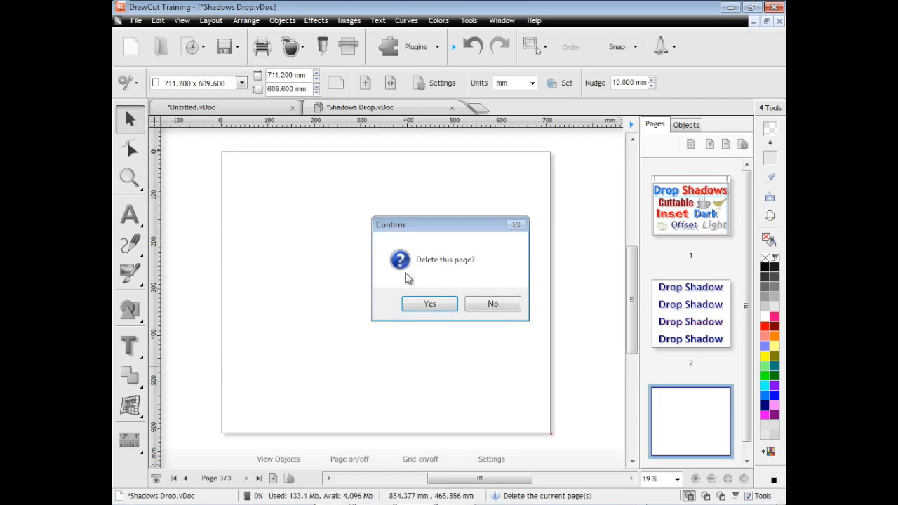
left_click(442, 310)
left_click(696, 223)
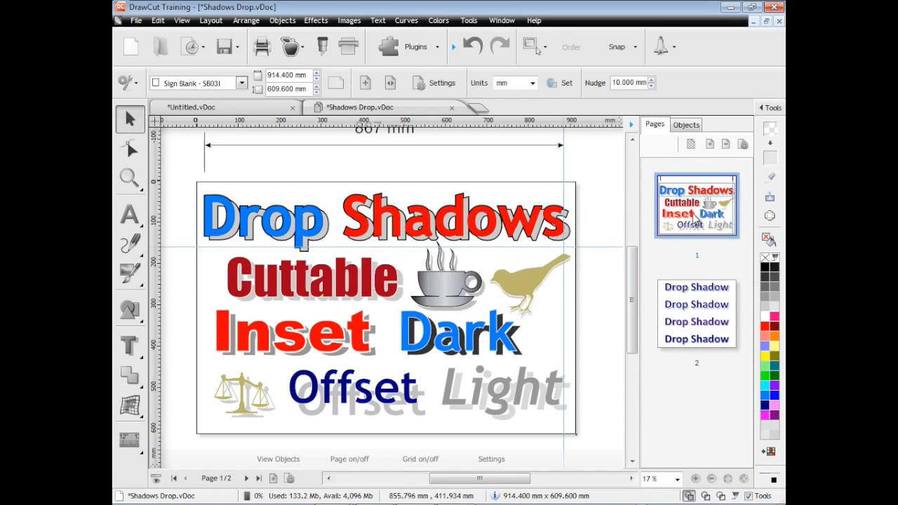
left_click(630, 124)
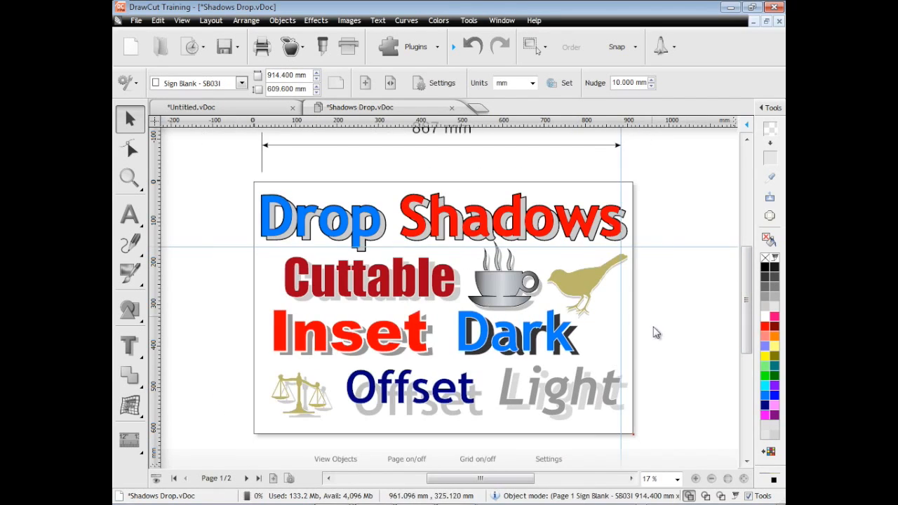